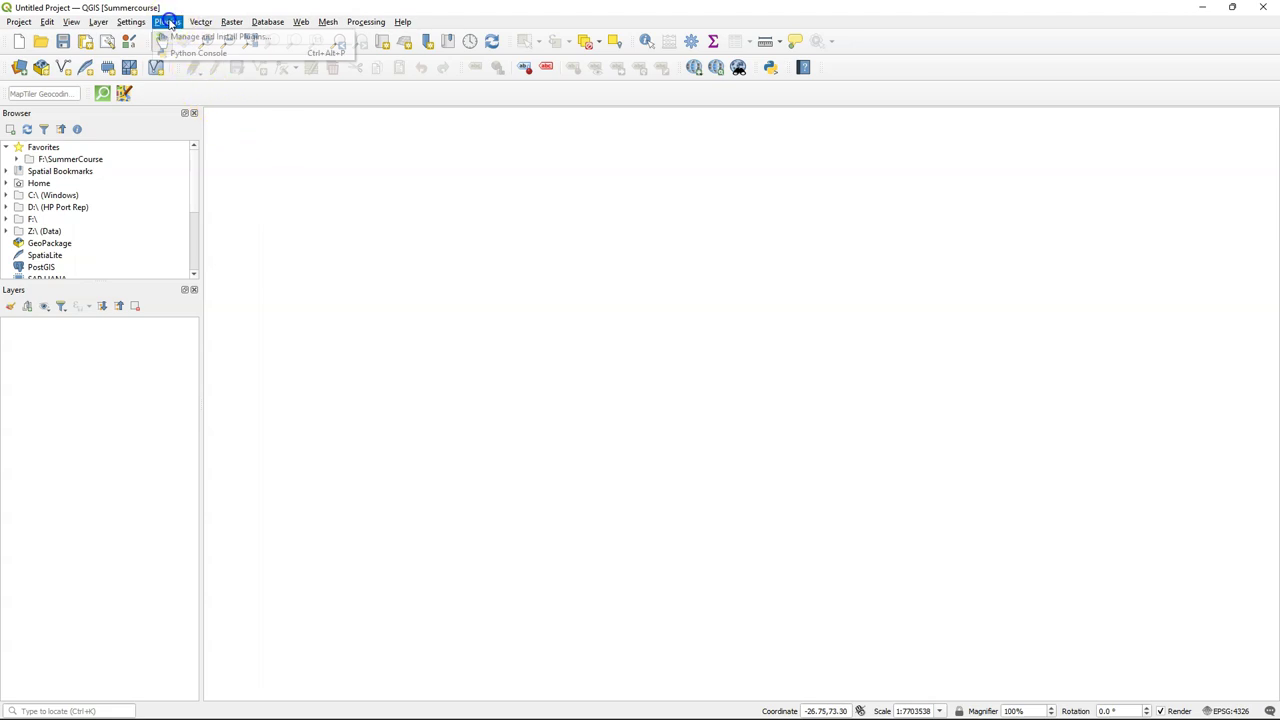
Step: Find the PDOK services plugin in the plugin repository with the search "pdok" and install it
click(176, 36)
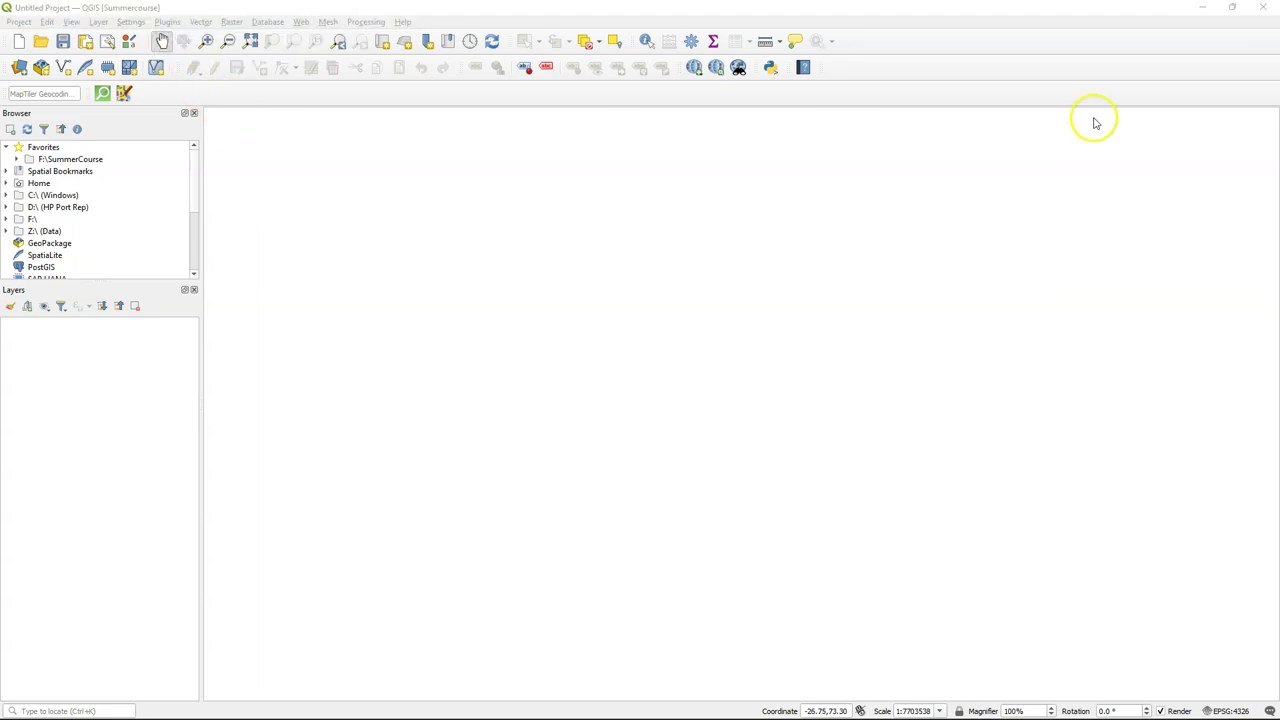
text(pdok)
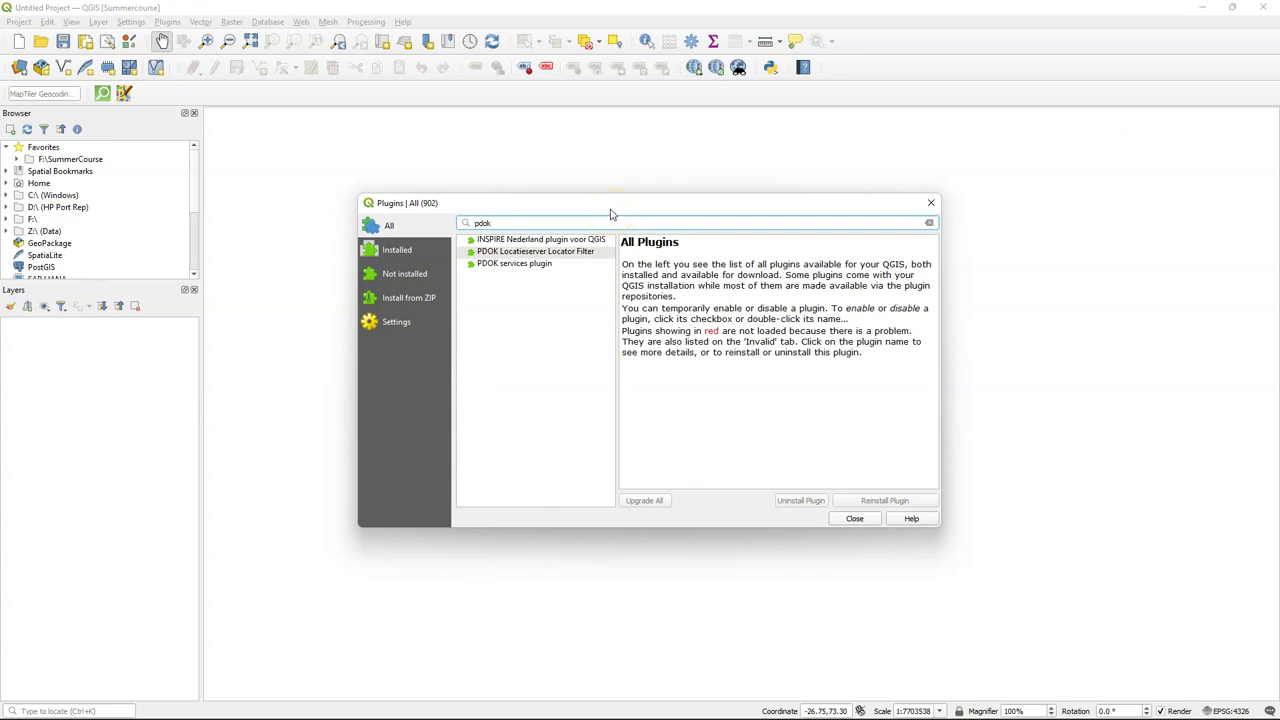
click(518, 264)
click(877, 501)
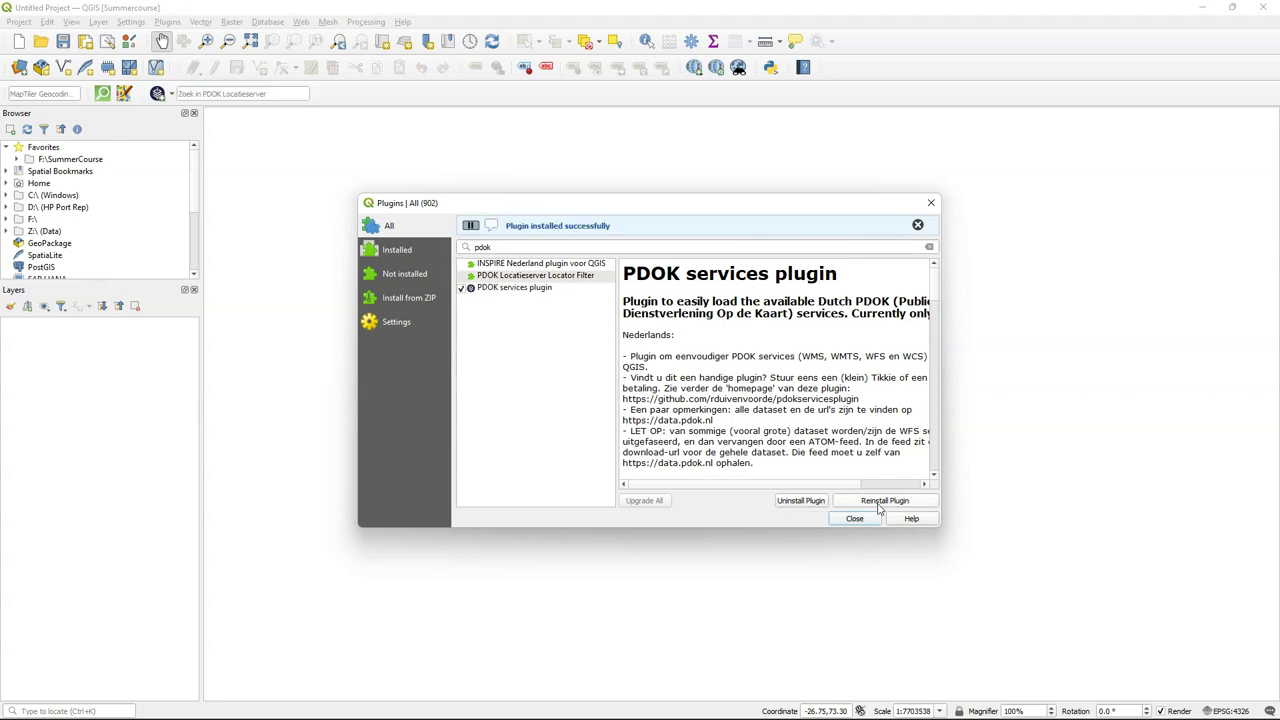
click(855, 519)
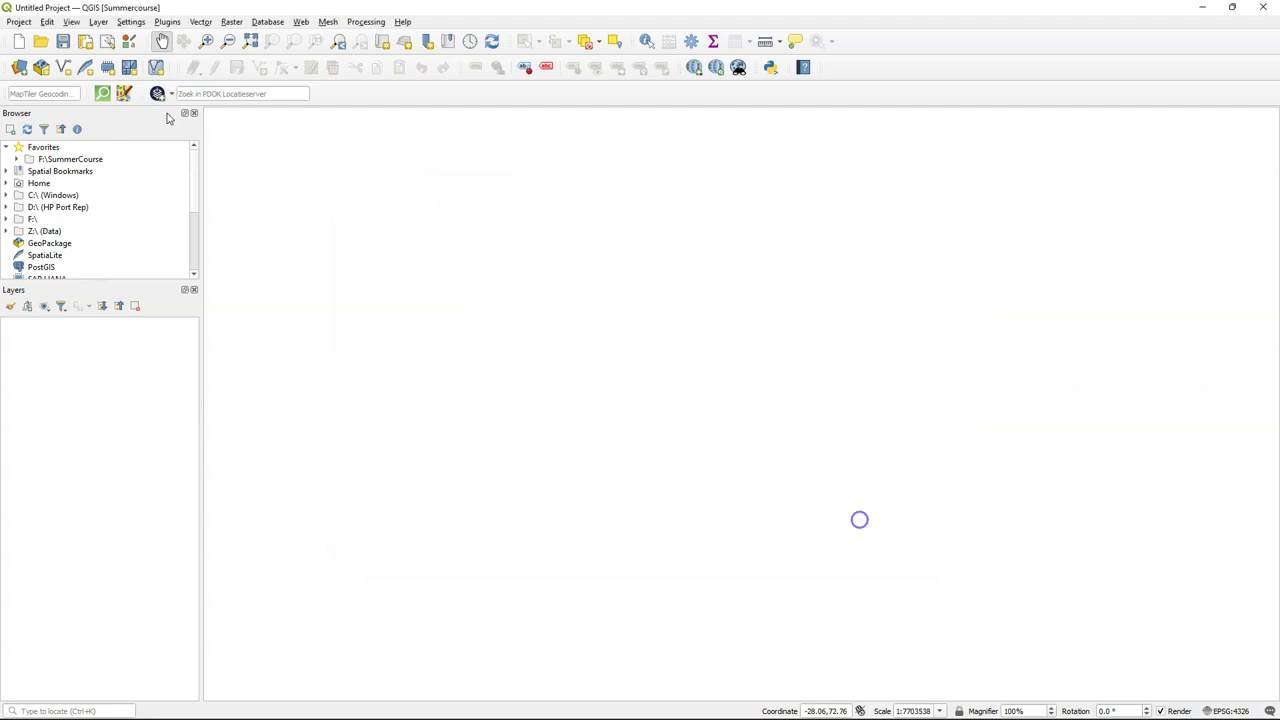
Step: Open the PDOK services plugin and search its layers for "gemeenten wfs"
click(157, 93)
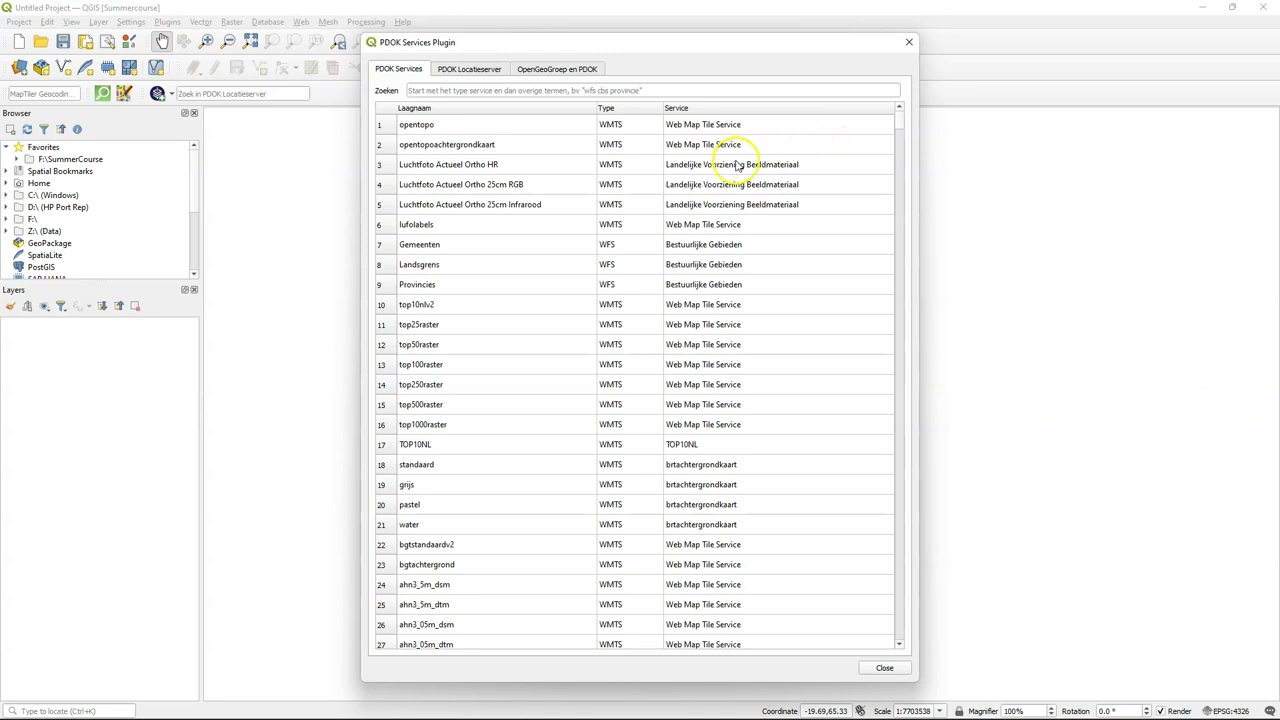
click(490, 90)
key(Down)
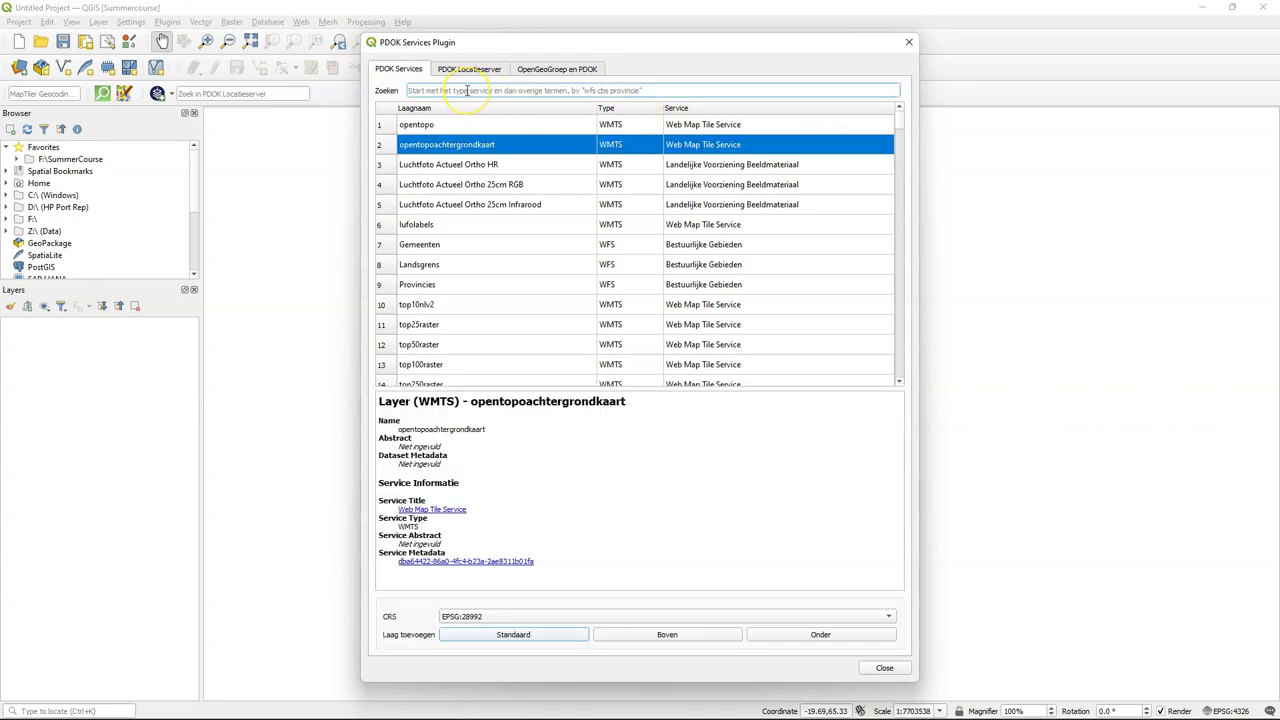
text(gemeenten)
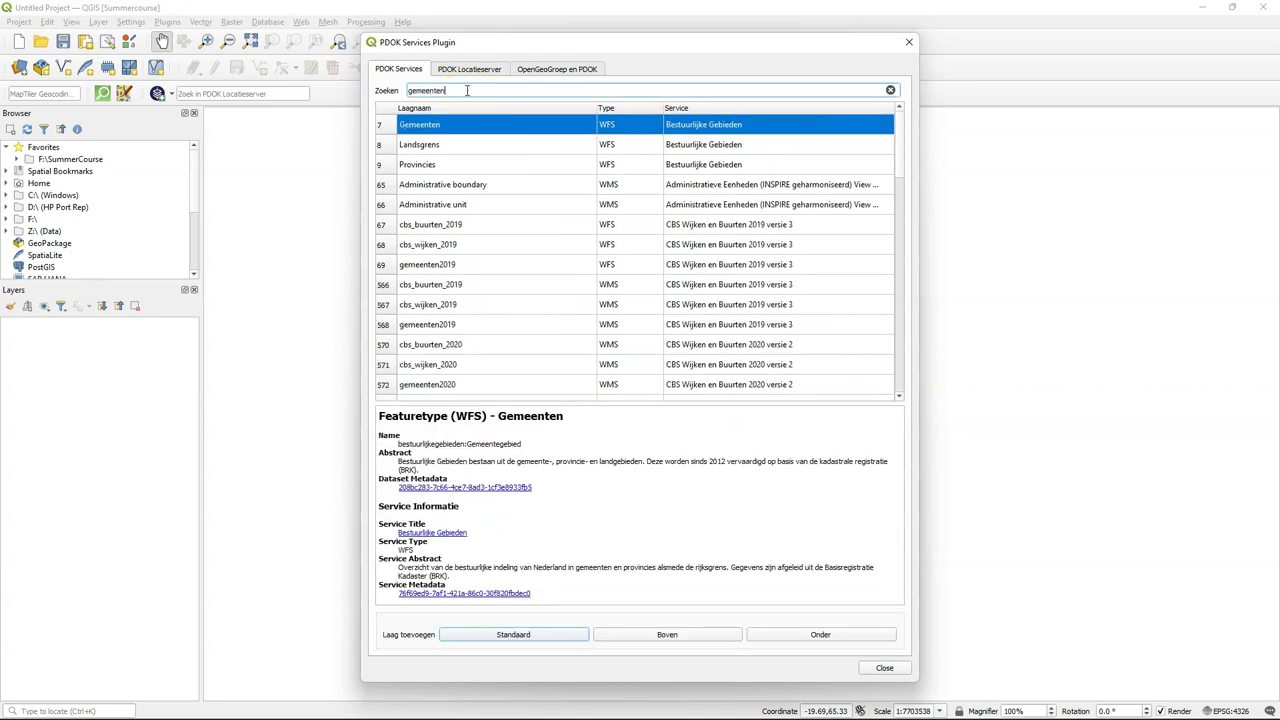
text( wfs)
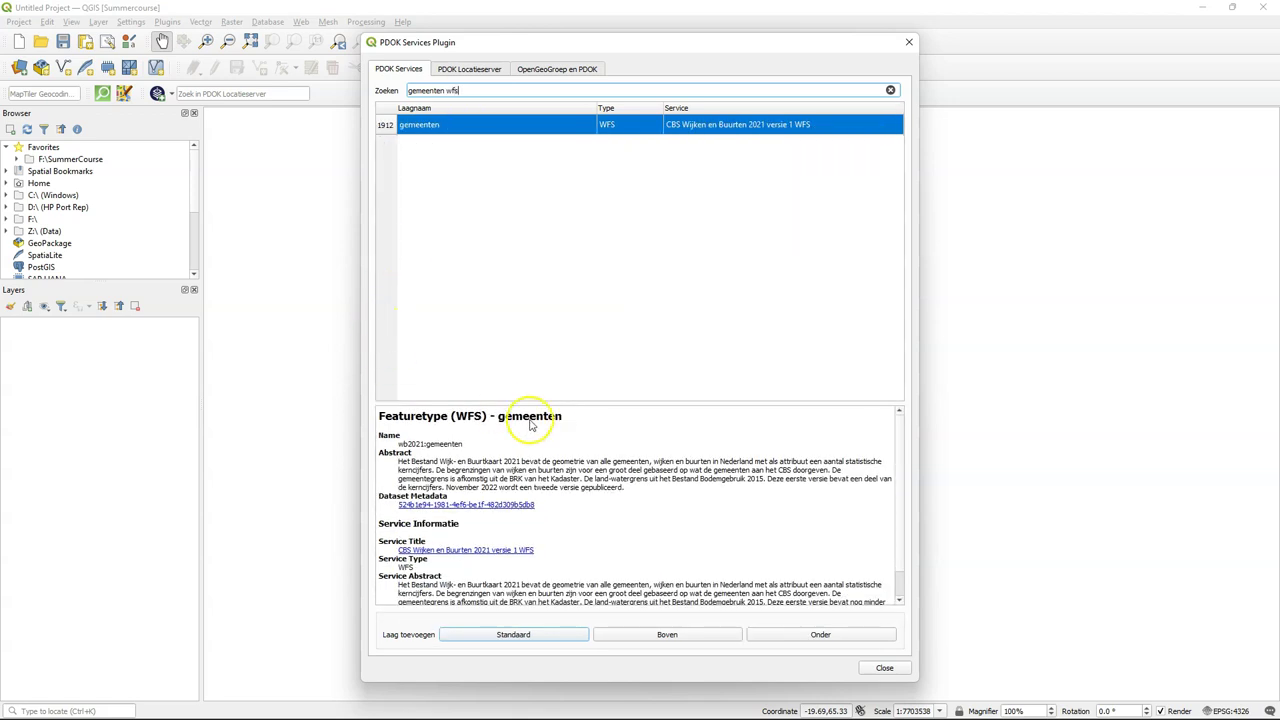
Step: Review the abstract of the CBS Wijken en Buurten 2021 gemeenten WFS layer and add it to the project in the standard position
double_click(512, 461)
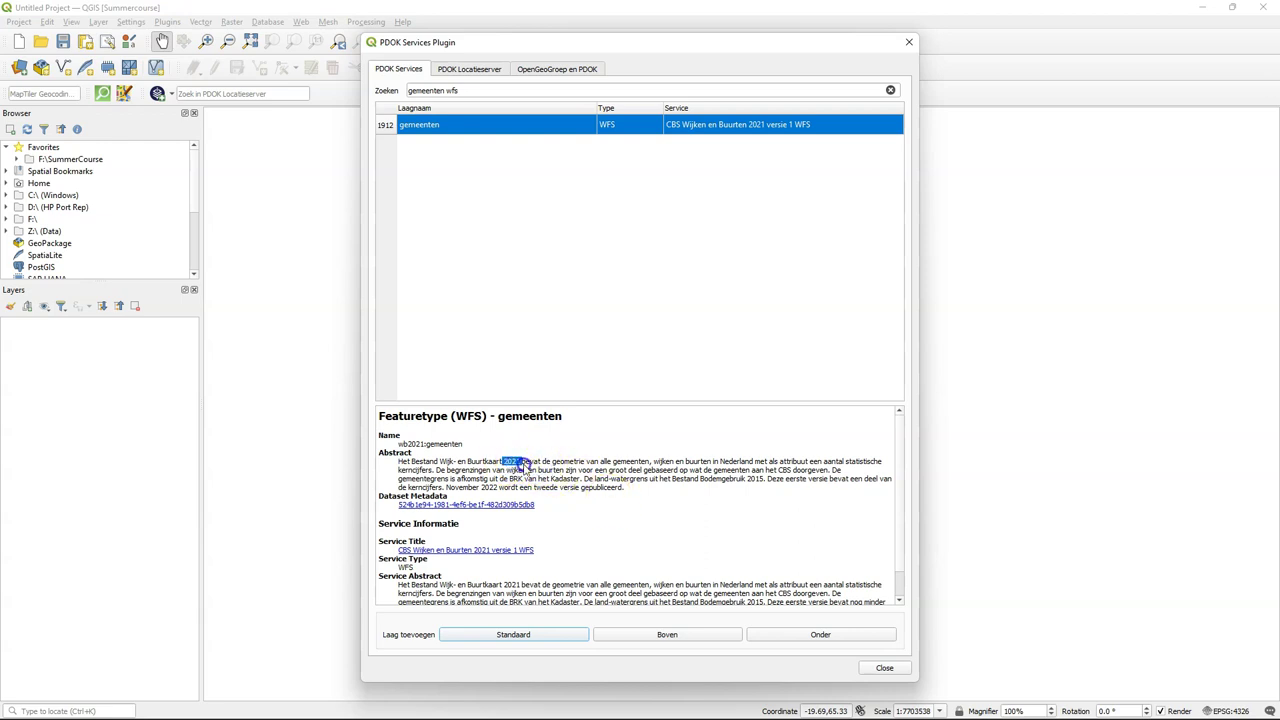
click(686, 523)
click(677, 517)
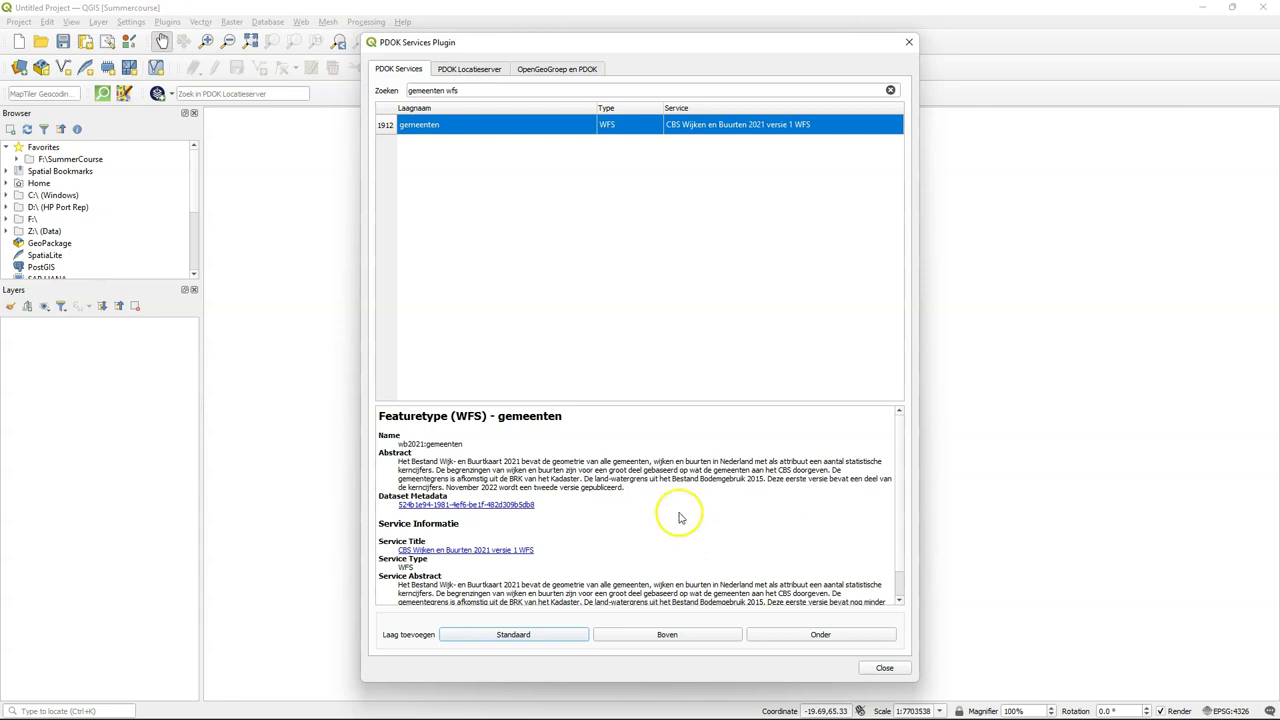
scroll(679, 517, down, 1)
scroll(679, 518, up, 1)
click(503, 637)
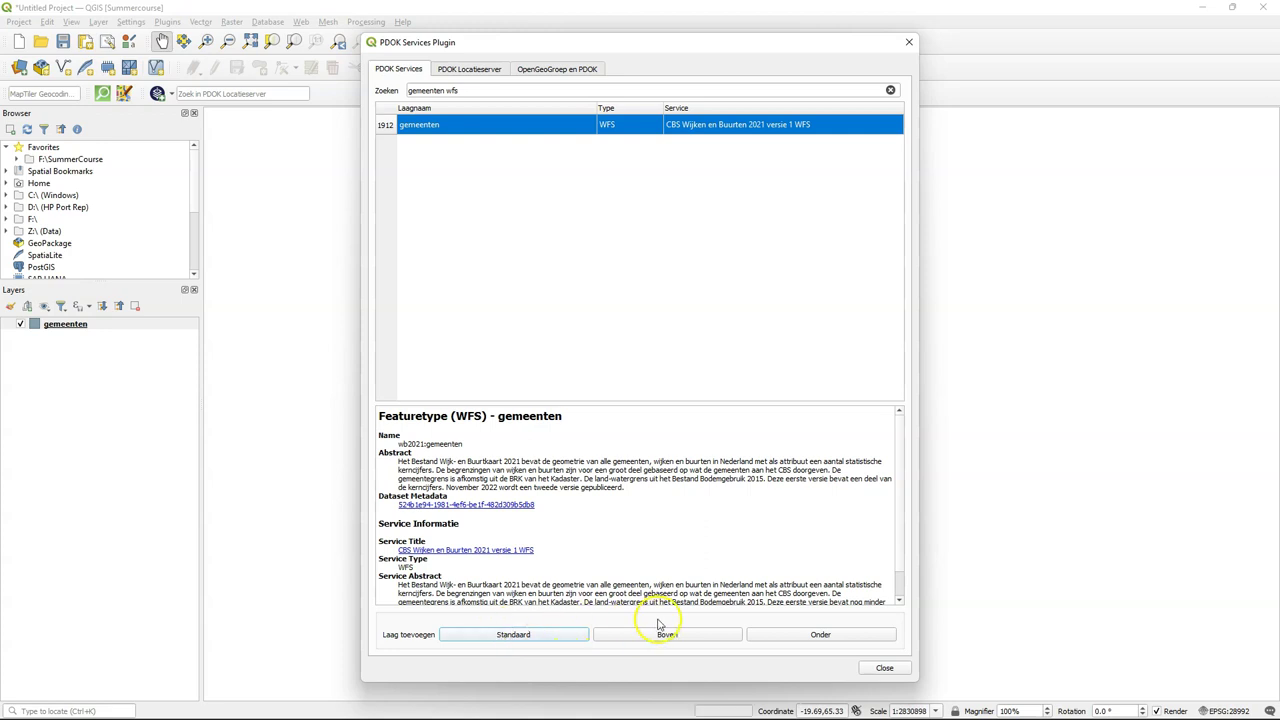
click(886, 667)
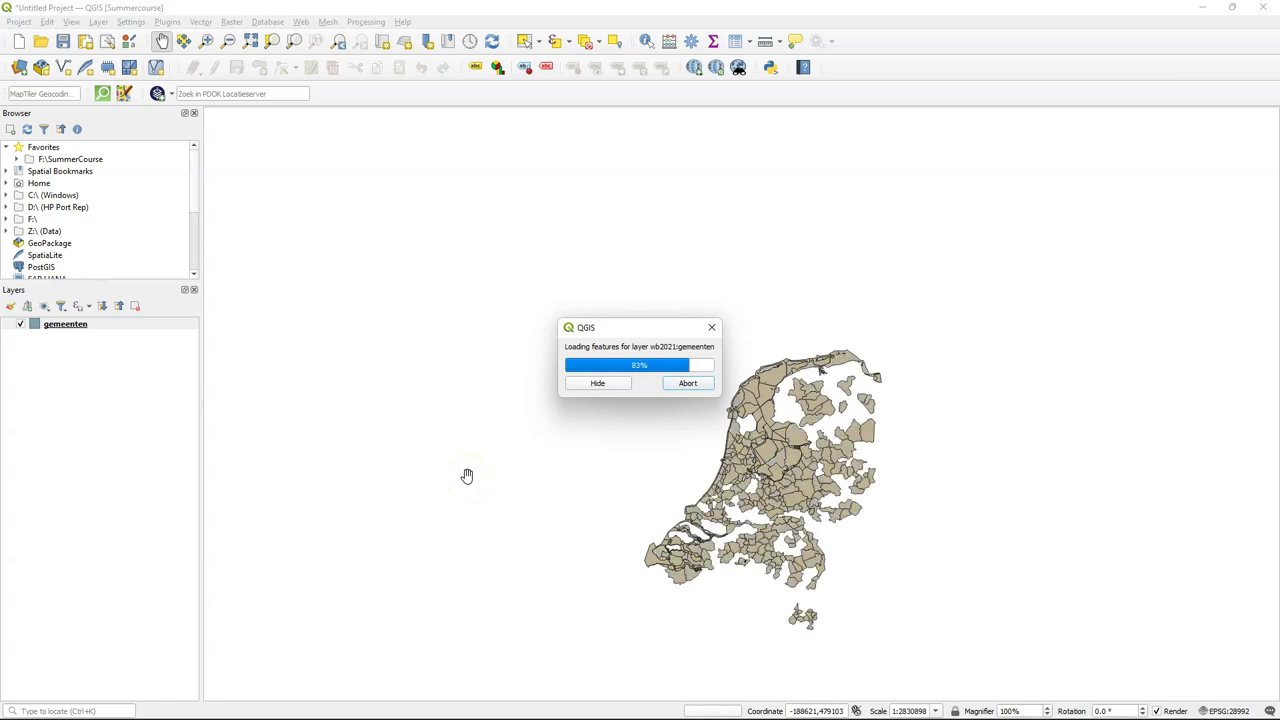
Step: Examine the attribute fields in the gemeenten layer's properties, including aantalInwoners and aantalHuishoudens
drag(779, 477, 579, 389)
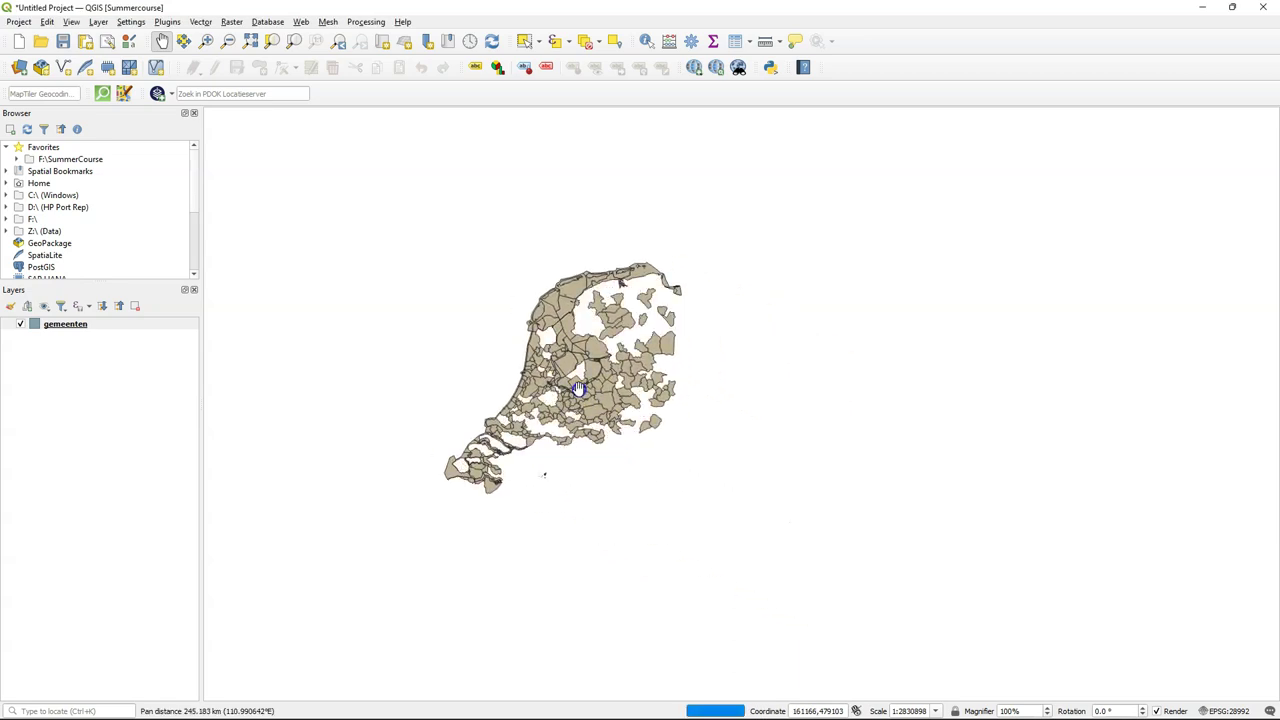
scroll(579, 389, up, 1)
click(654, 391)
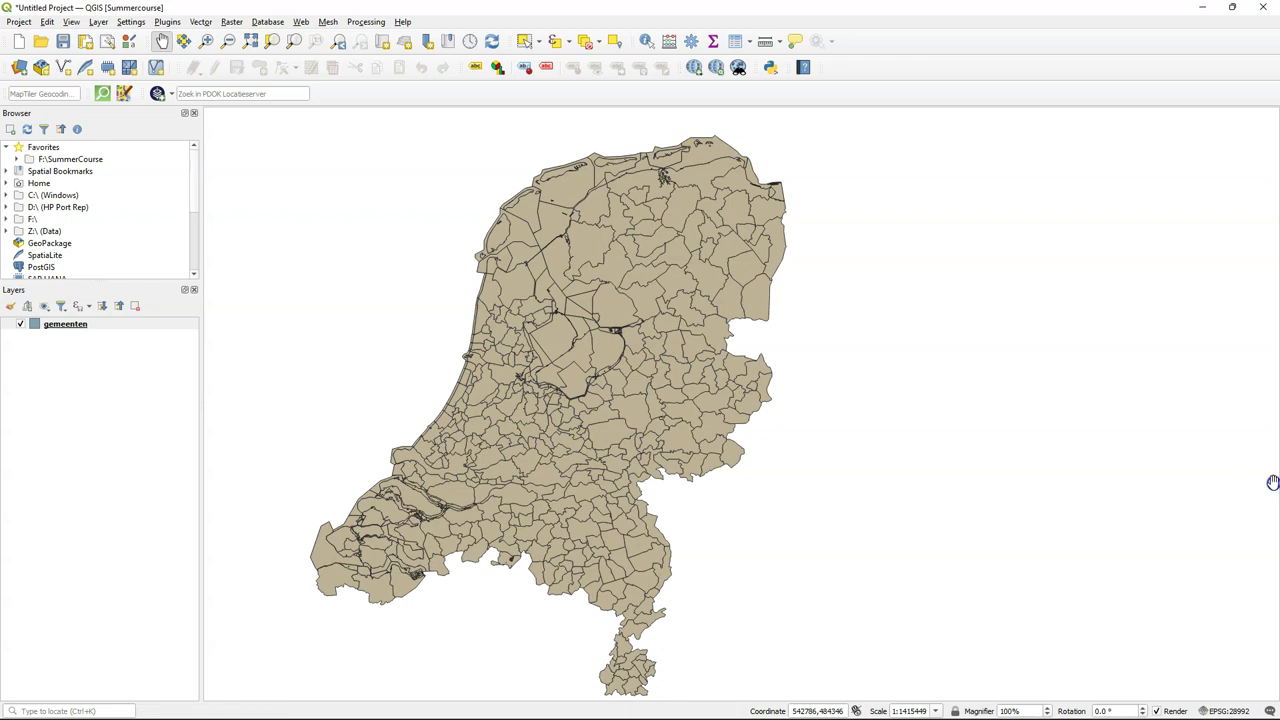
click(357, 371)
right_click(68, 324)
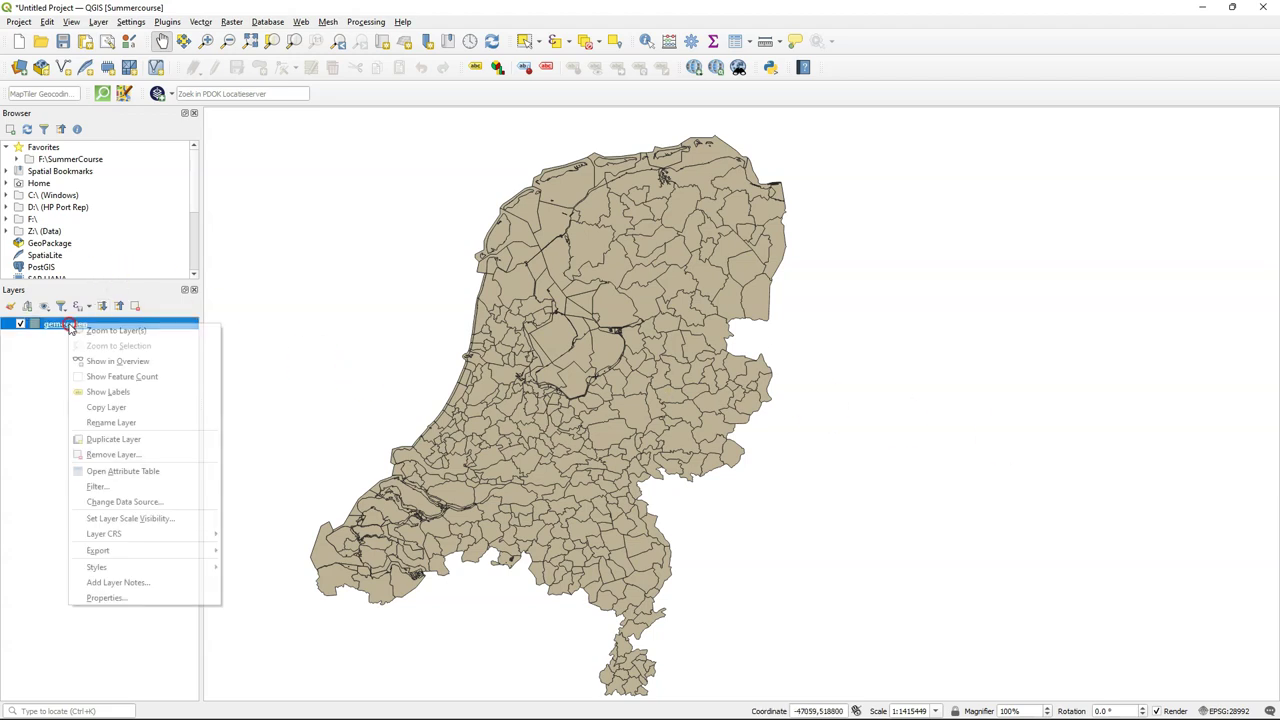
click(151, 598)
scroll(803, 437, down, 6)
scroll(723, 451, down, 2)
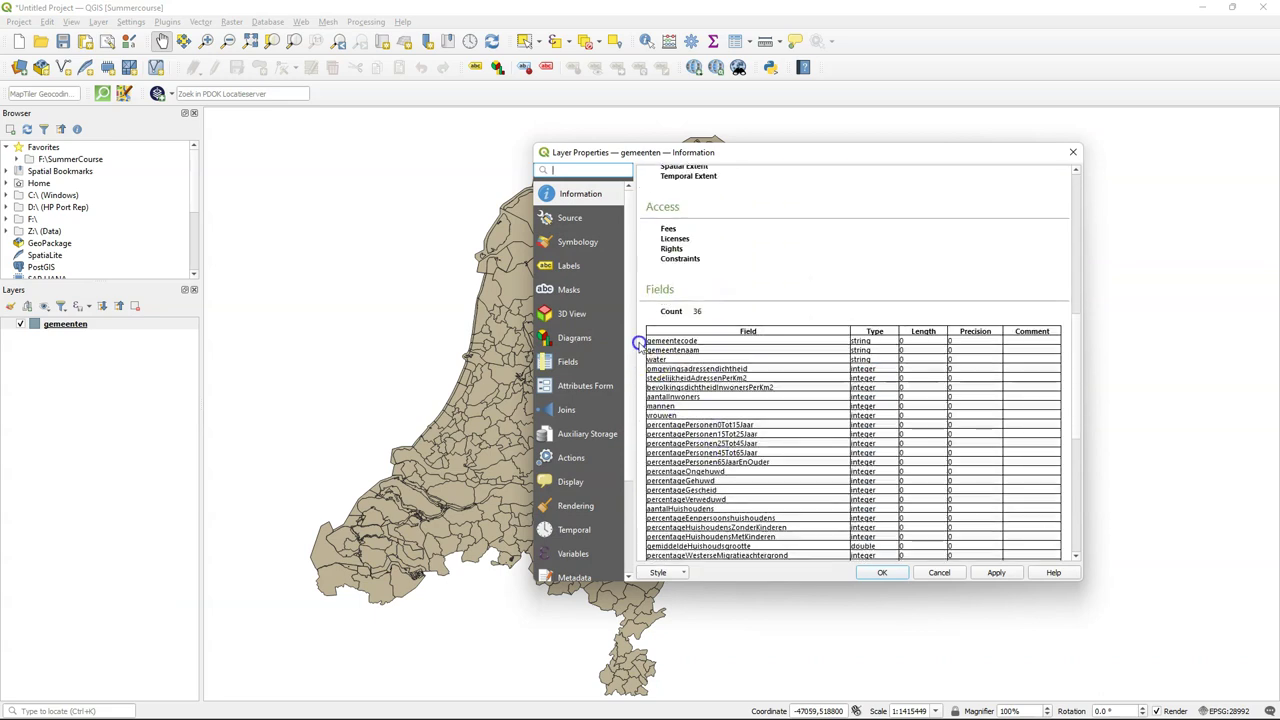
scroll(660, 366, down, 1)
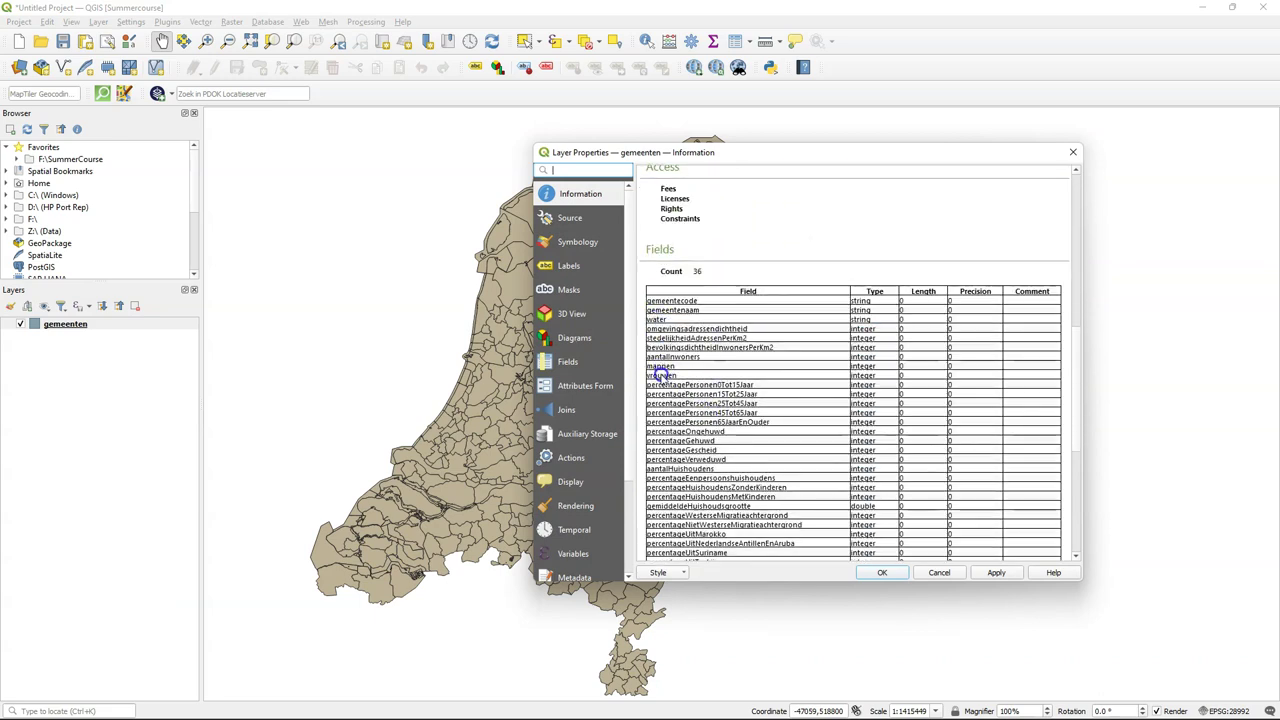
drag(705, 357, 647, 357)
drag(715, 468, 648, 470)
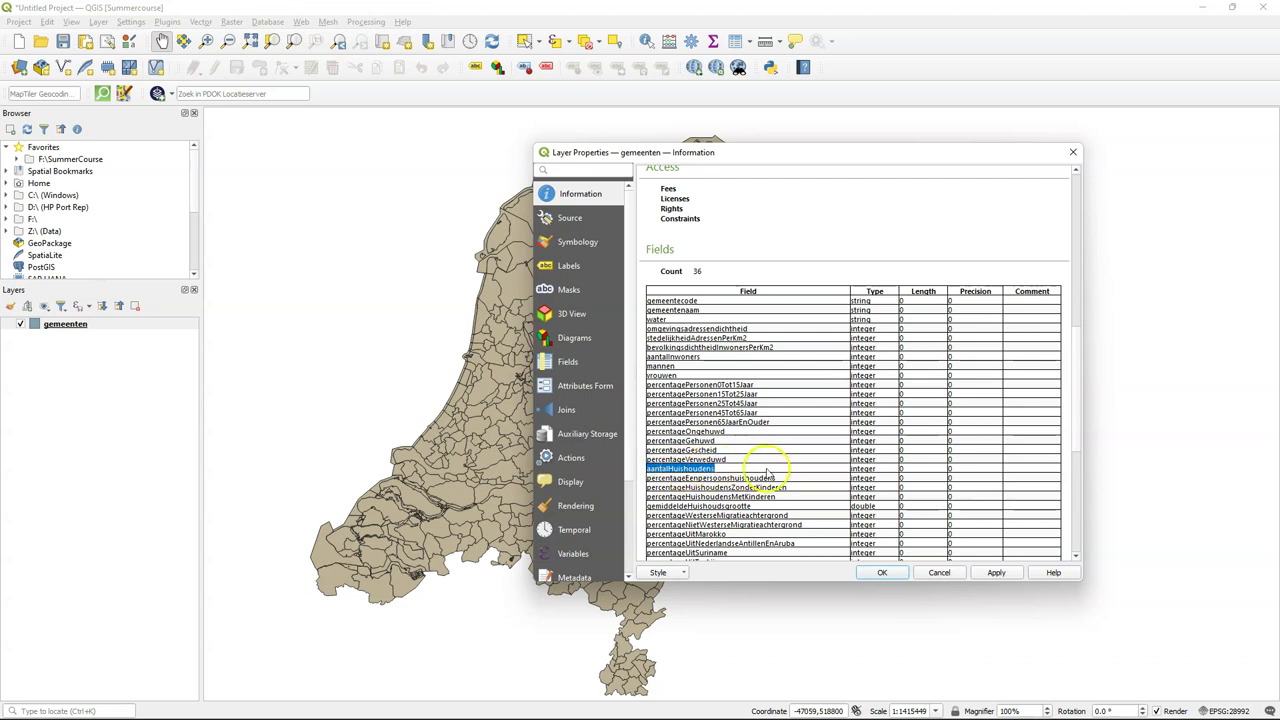
click(940, 573)
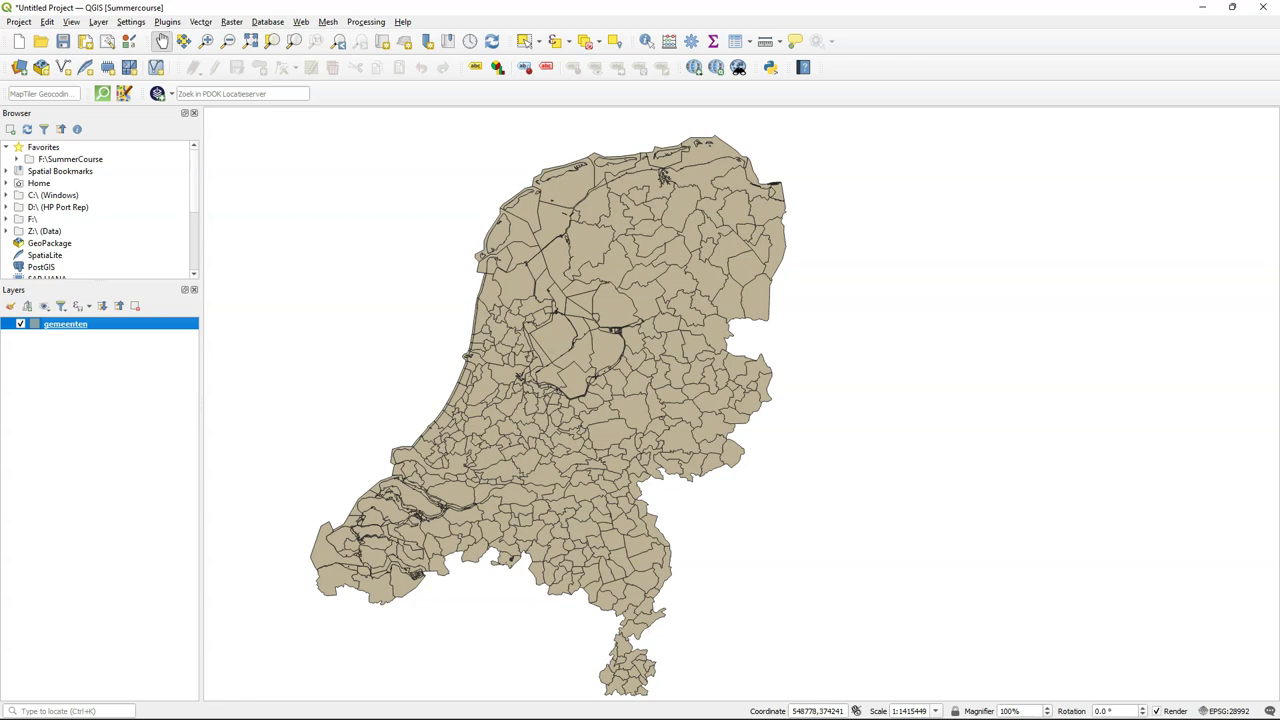
Step: Start Select by Expression on the gemeenten layer and list all unique values of the water field
click(569, 41)
click(578, 78)
click(559, 271)
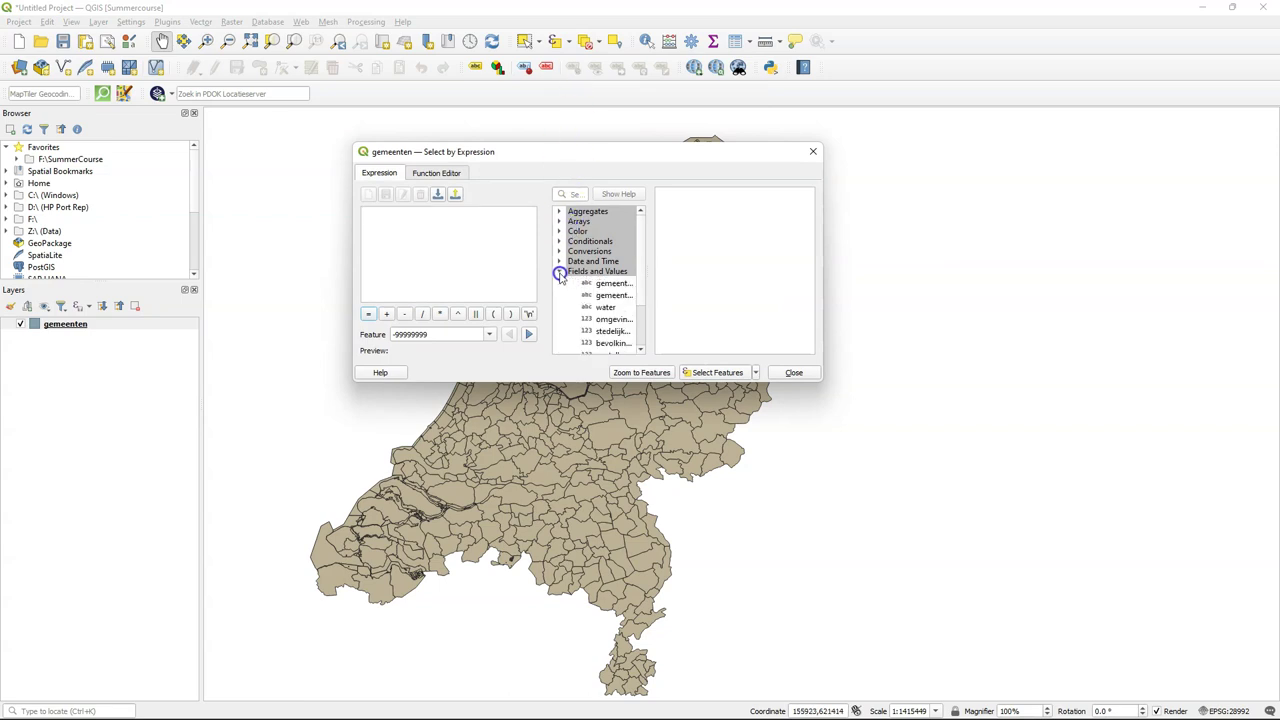
scroll(614, 310, down, 1)
scroll(614, 310, down, 6)
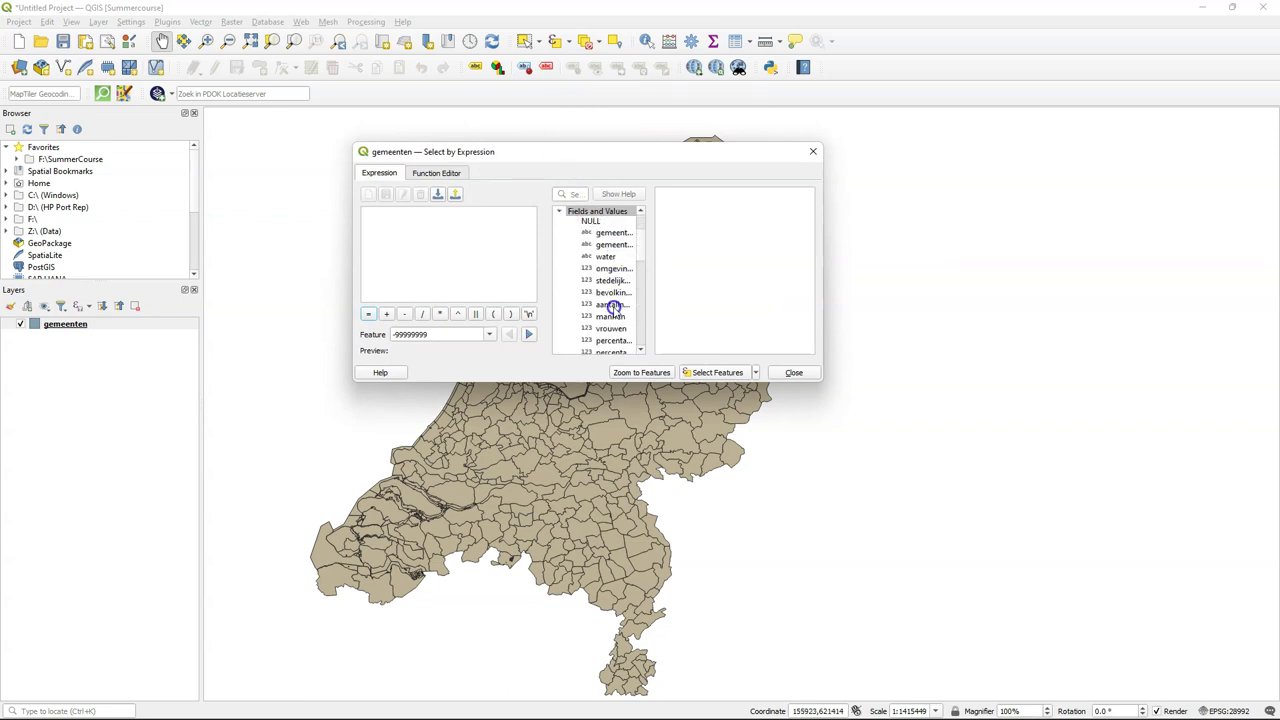
scroll(614, 310, down, 1)
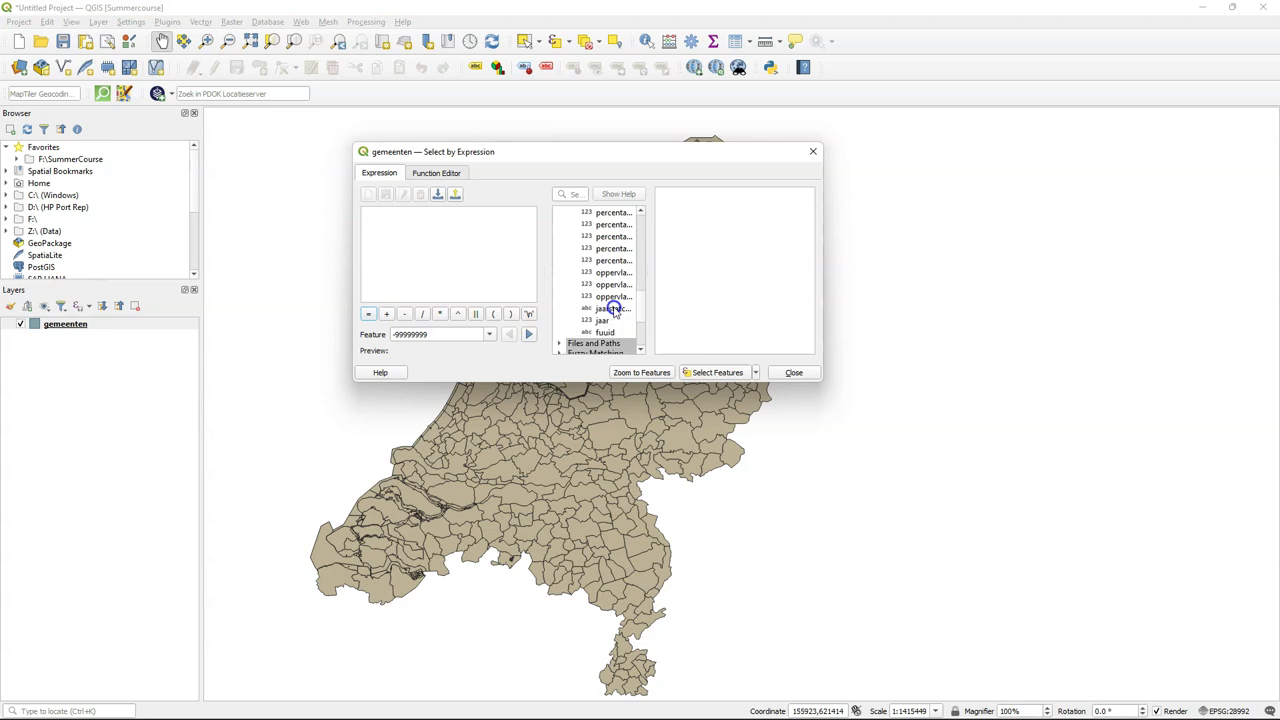
scroll(612, 310, up, 8)
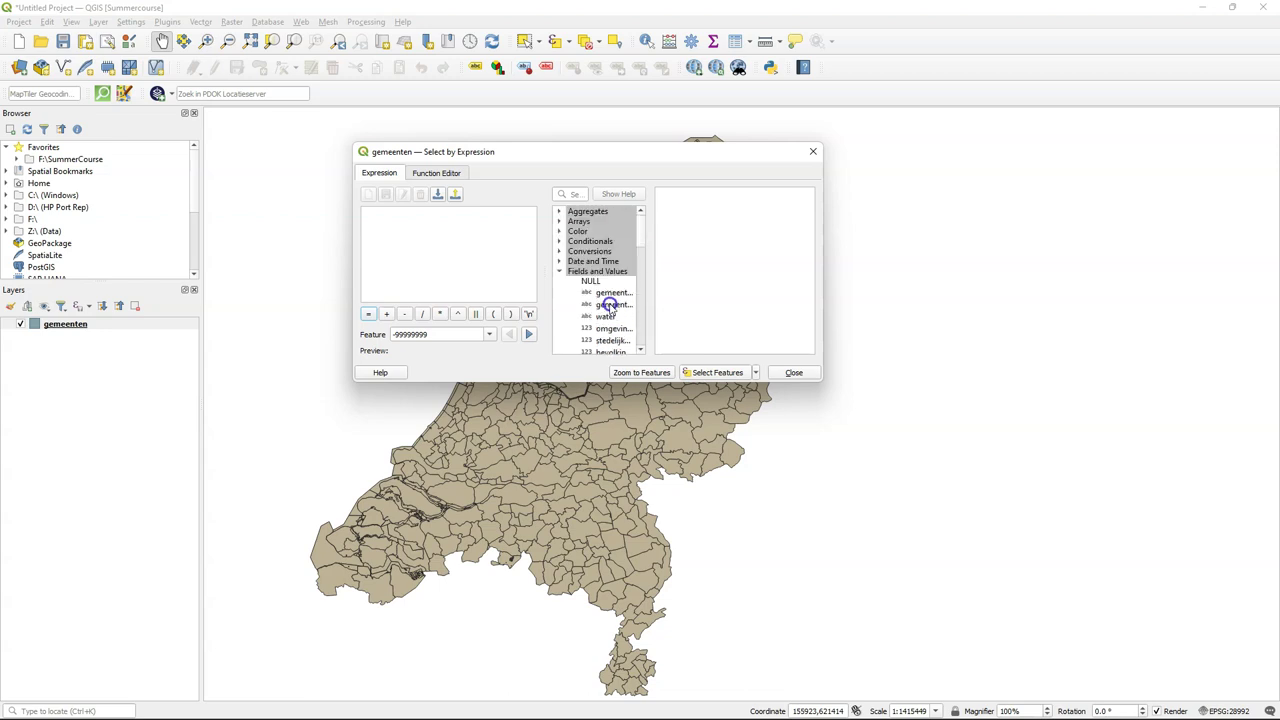
click(605, 316)
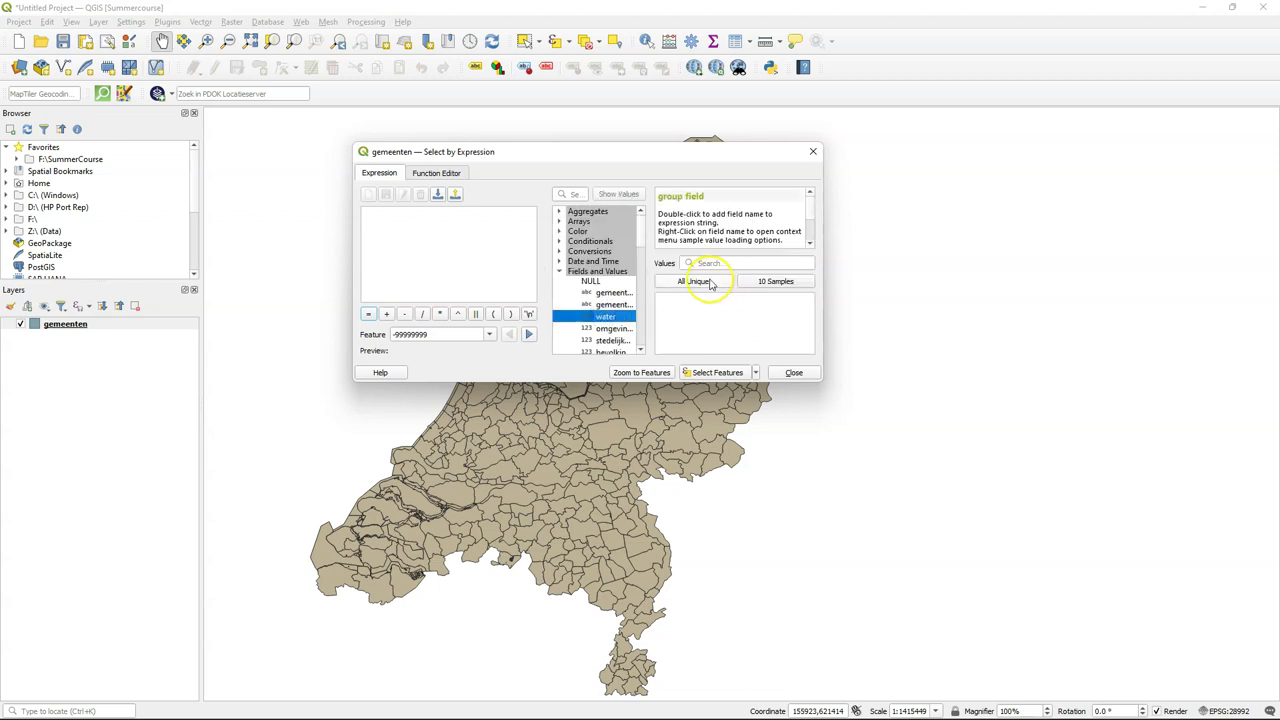
click(710, 282)
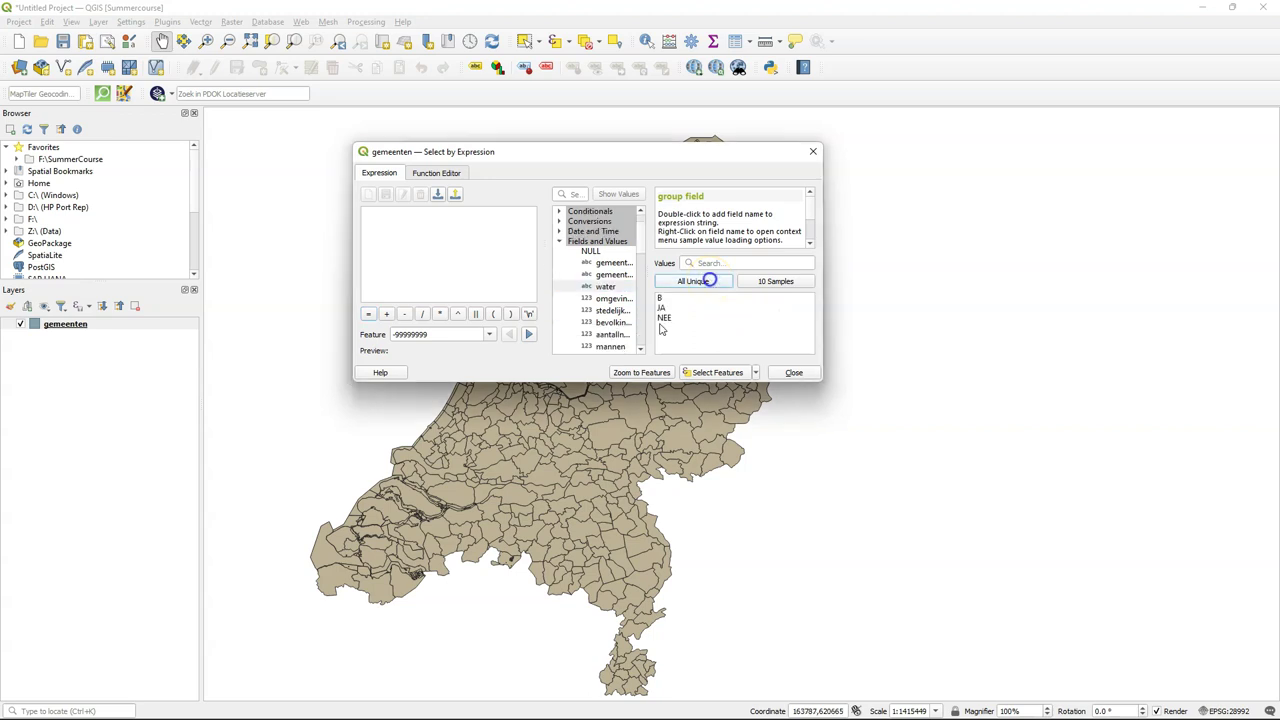
Step: Select the gemeenten features that match the expression "water" = 'NEE'
double_click(606, 287)
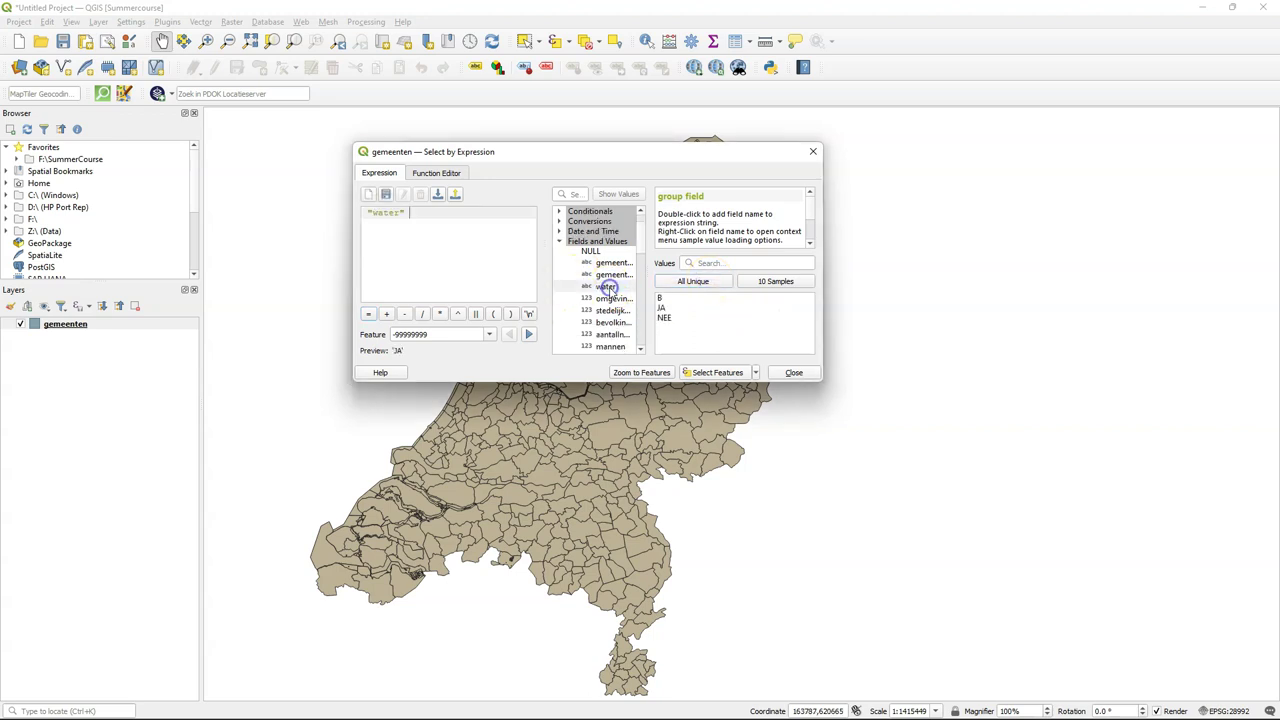
click(369, 315)
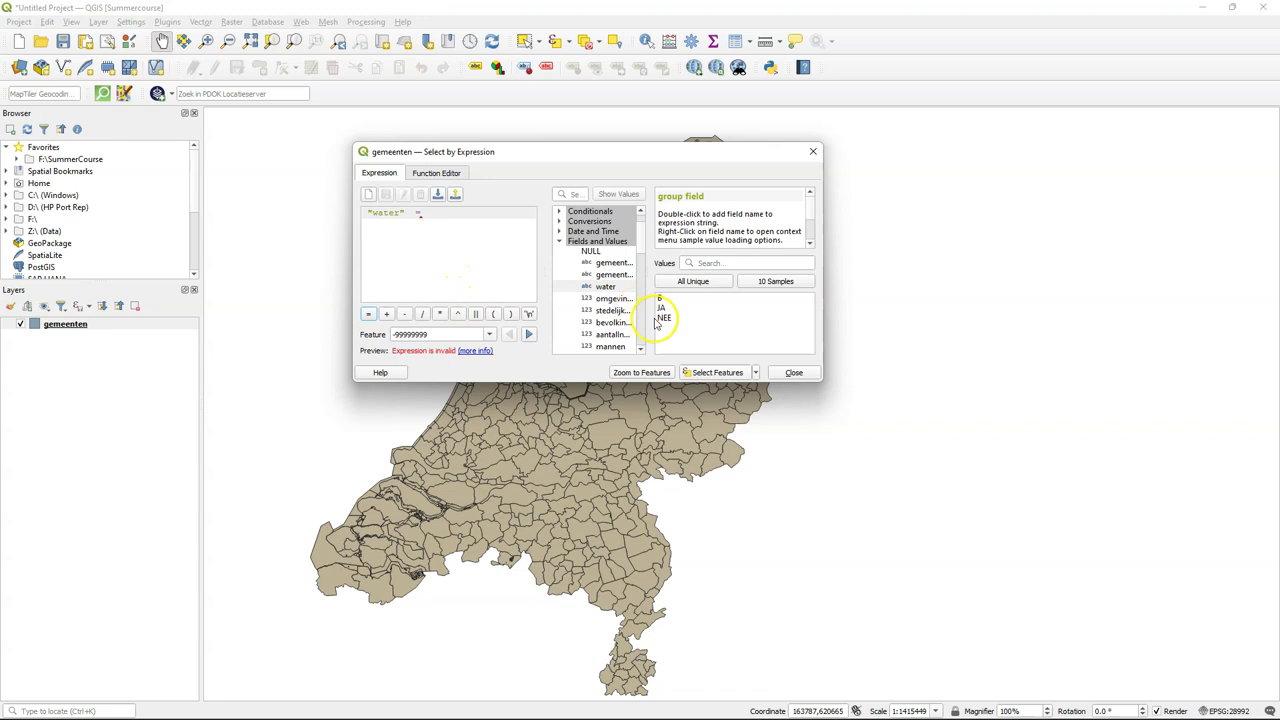
double_click(665, 318)
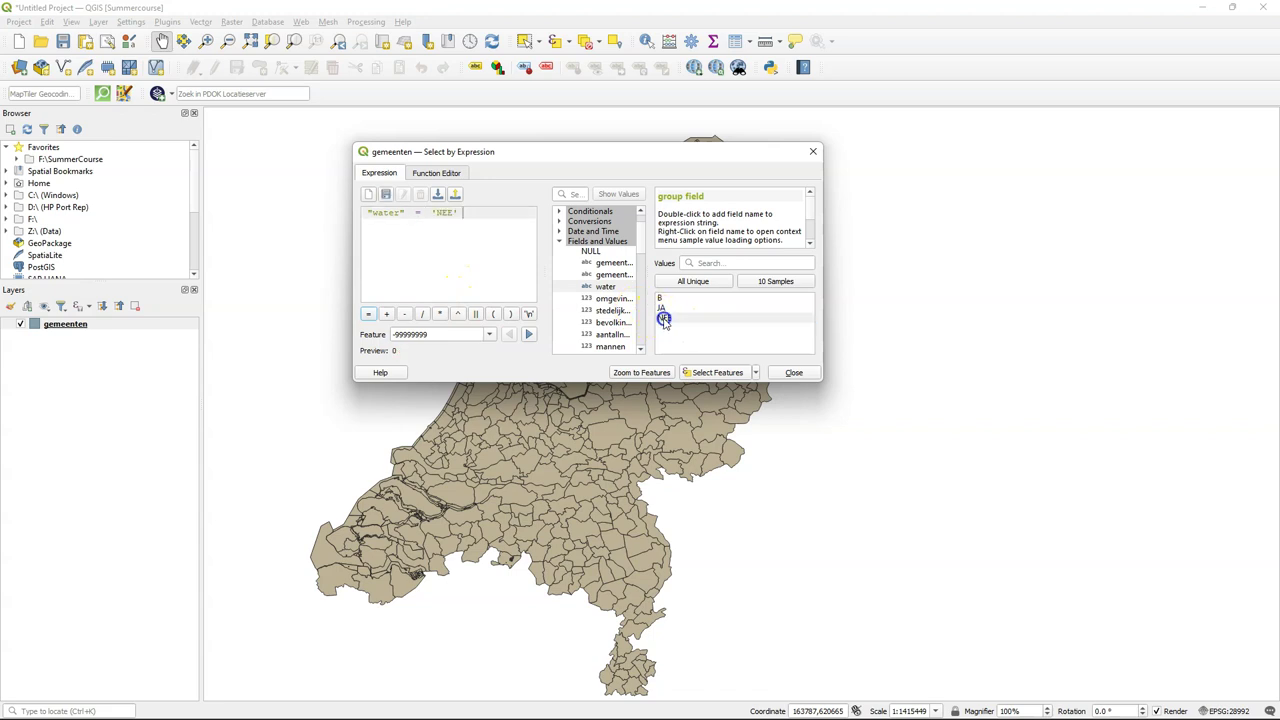
click(717, 374)
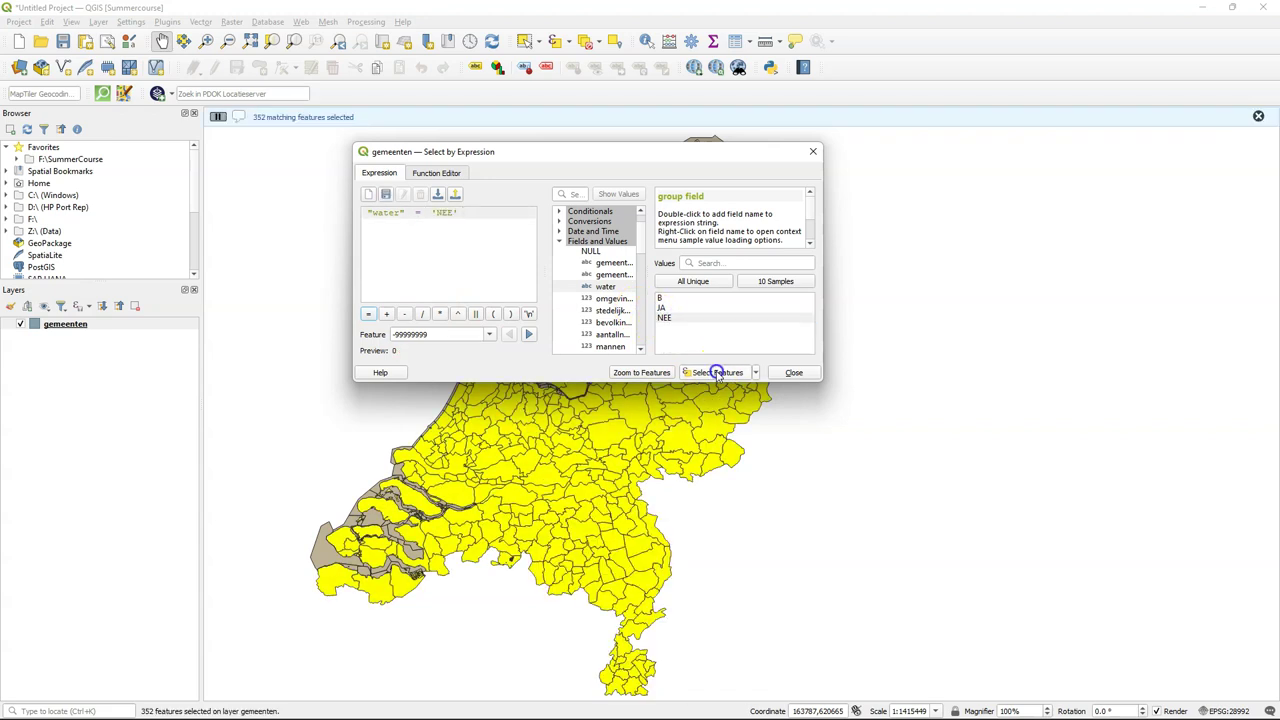
click(810, 372)
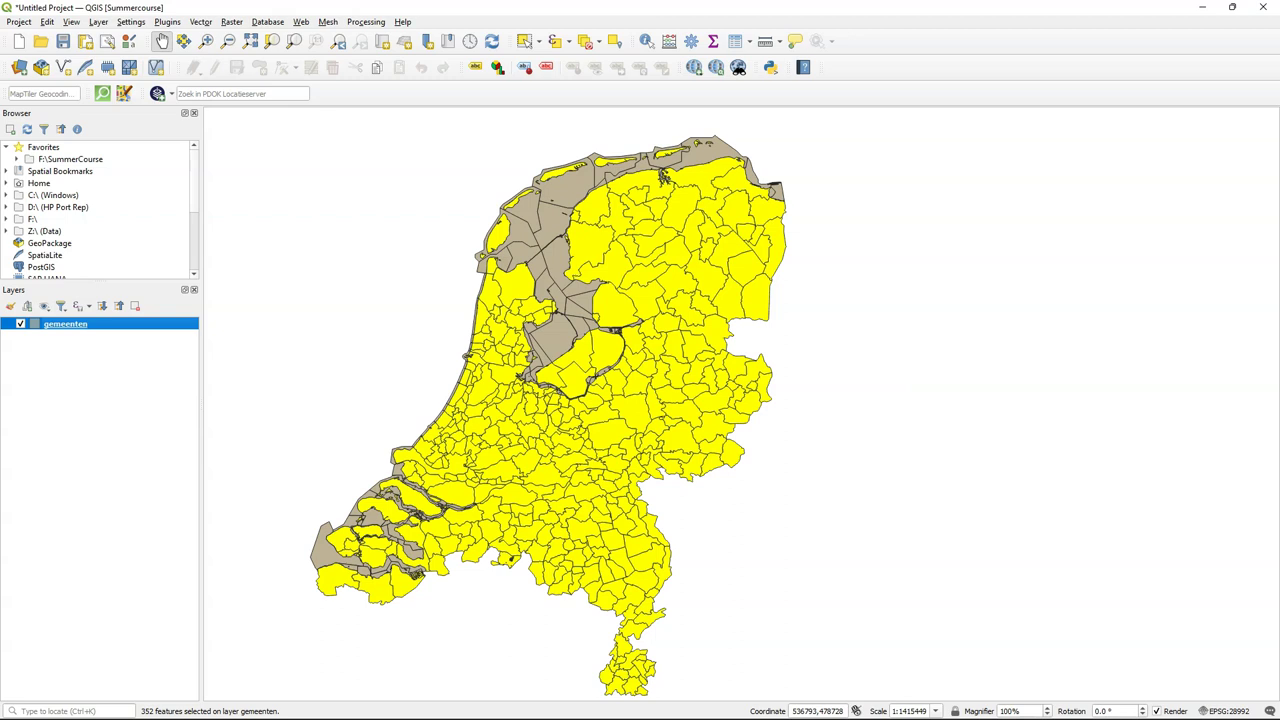
Step: Start exporting the selected gemeenten features as a GeoPackage and create a choropleth folder inside SummerCourse as the destination
click(86, 324)
right_click(80, 324)
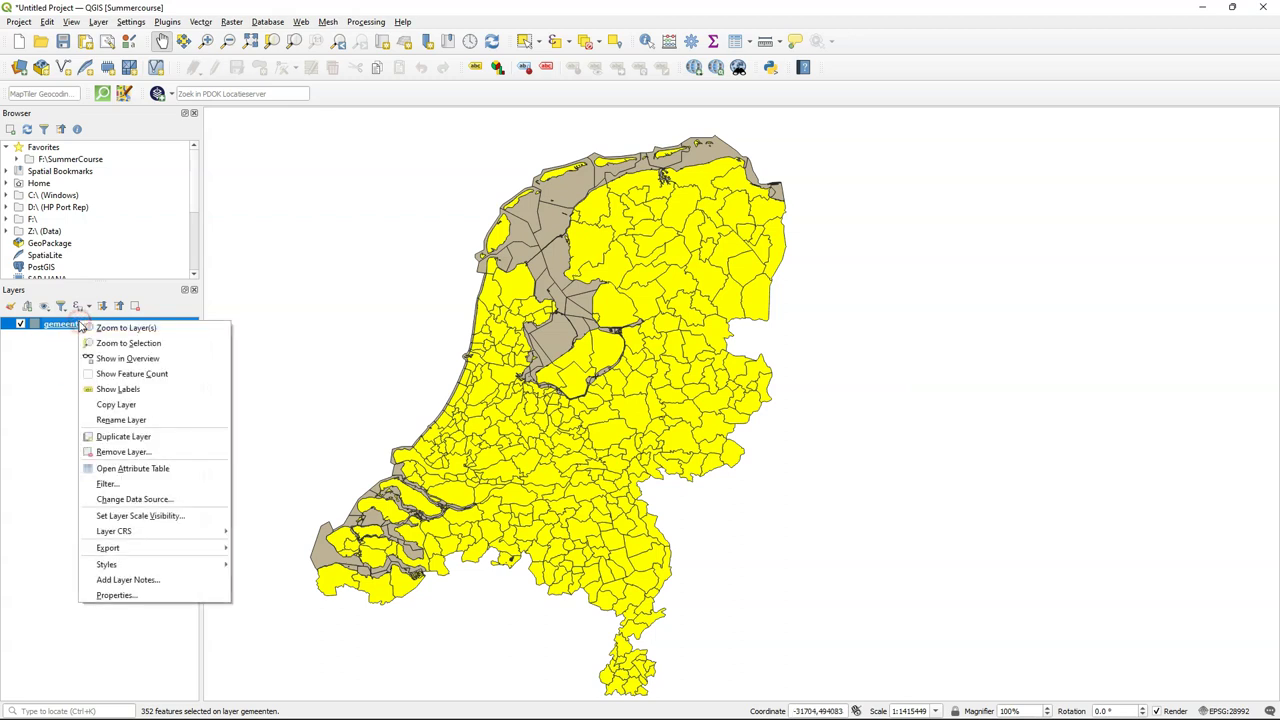
mouse_move(167, 556)
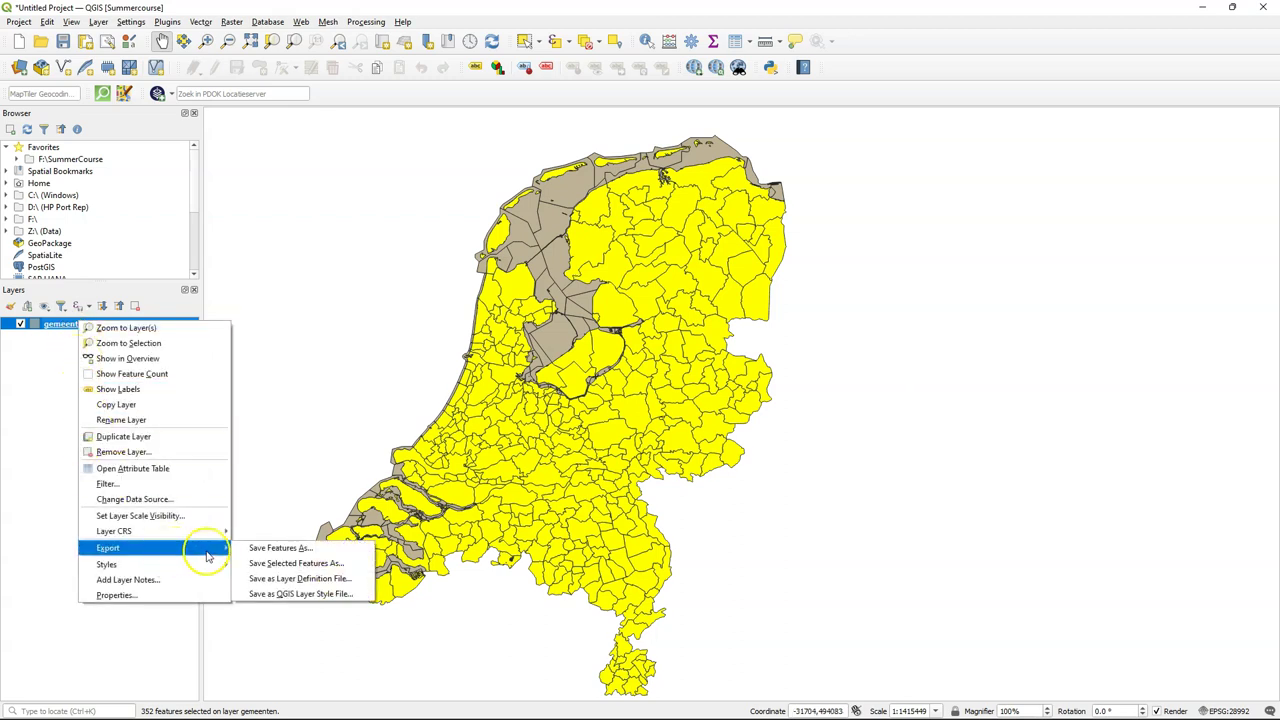
click(301, 565)
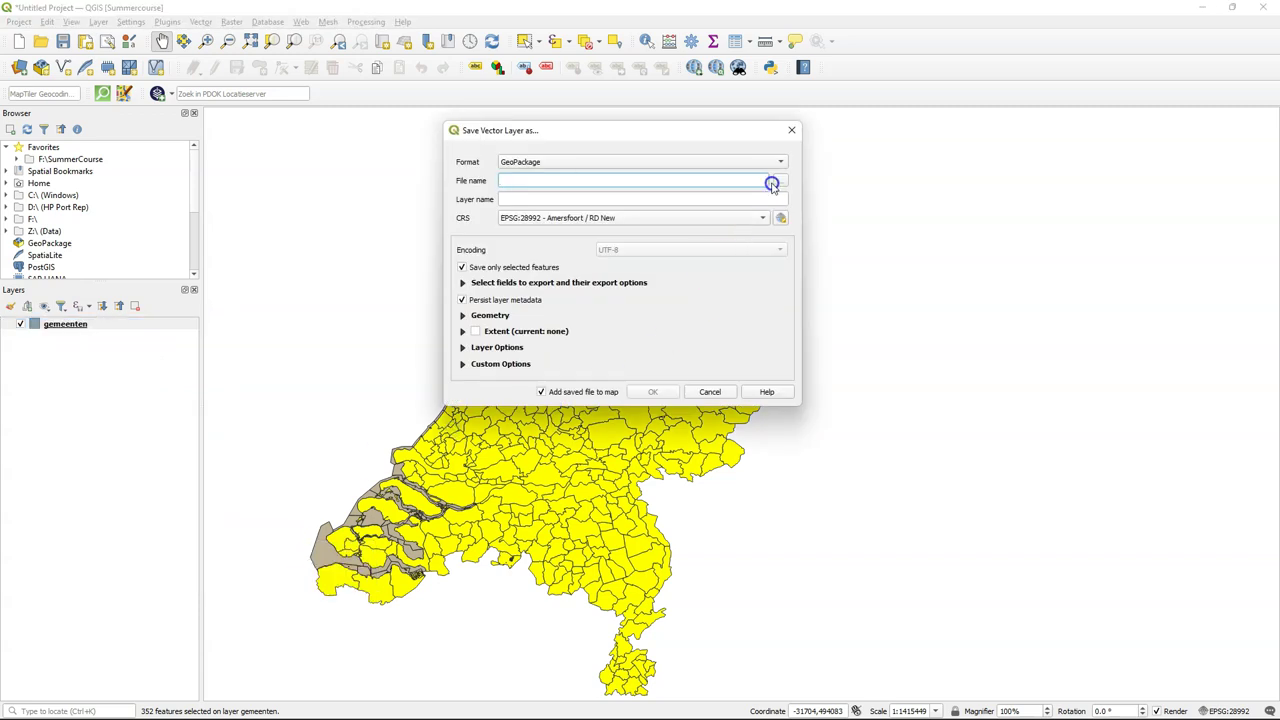
click(771, 184)
click(703, 186)
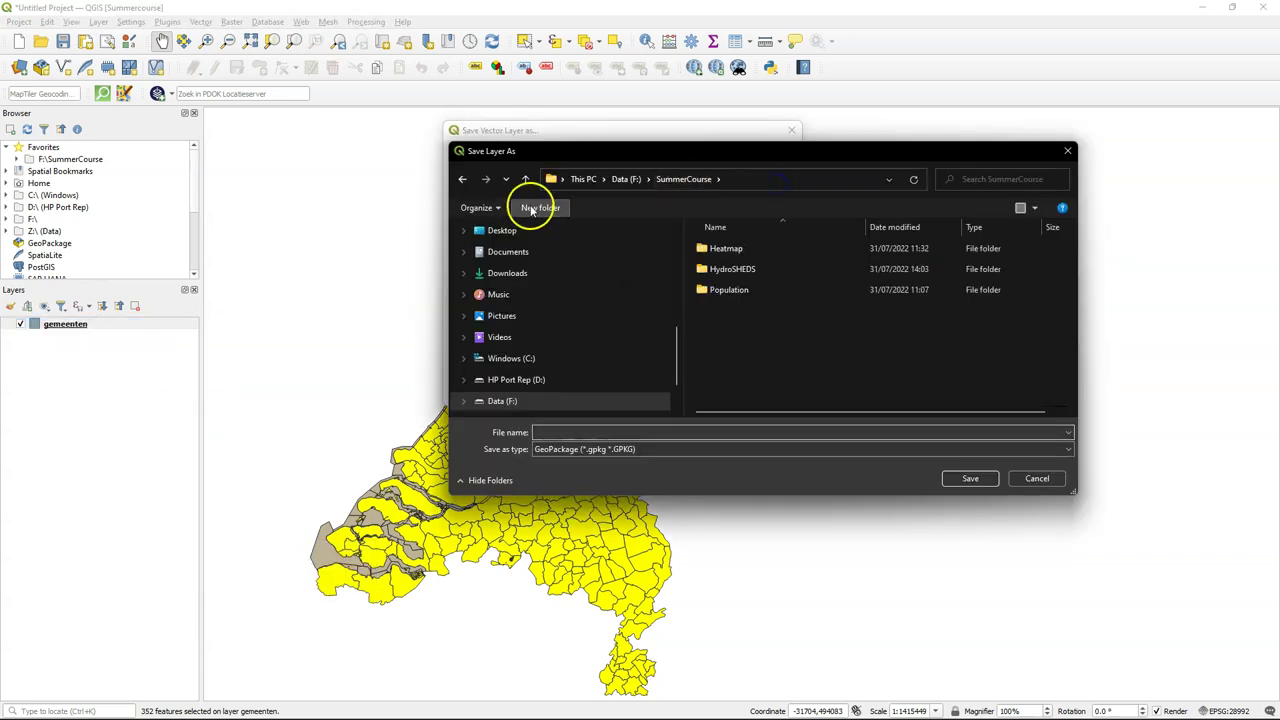
click(531, 207)
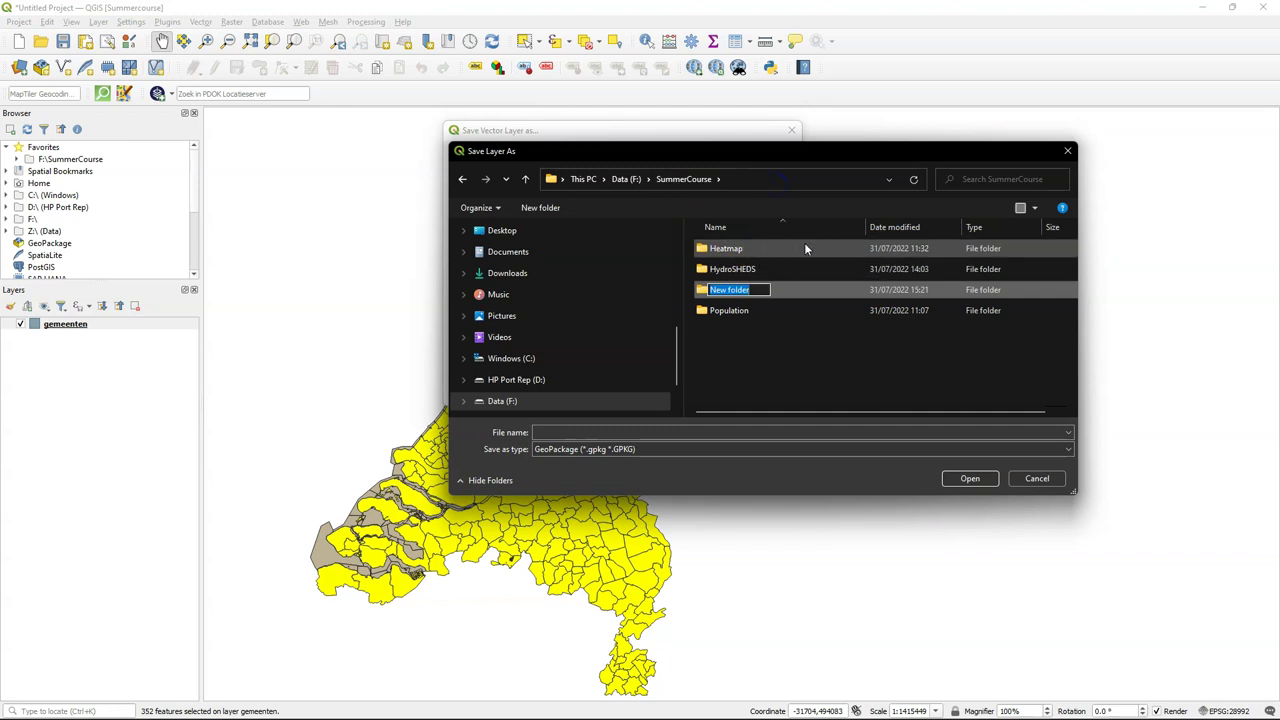
text(choropleth)
key(Return)
double_click(713, 247)
Step: Name the export file municipalities and the layer "municipalities without water", and save the selected features
click(570, 432)
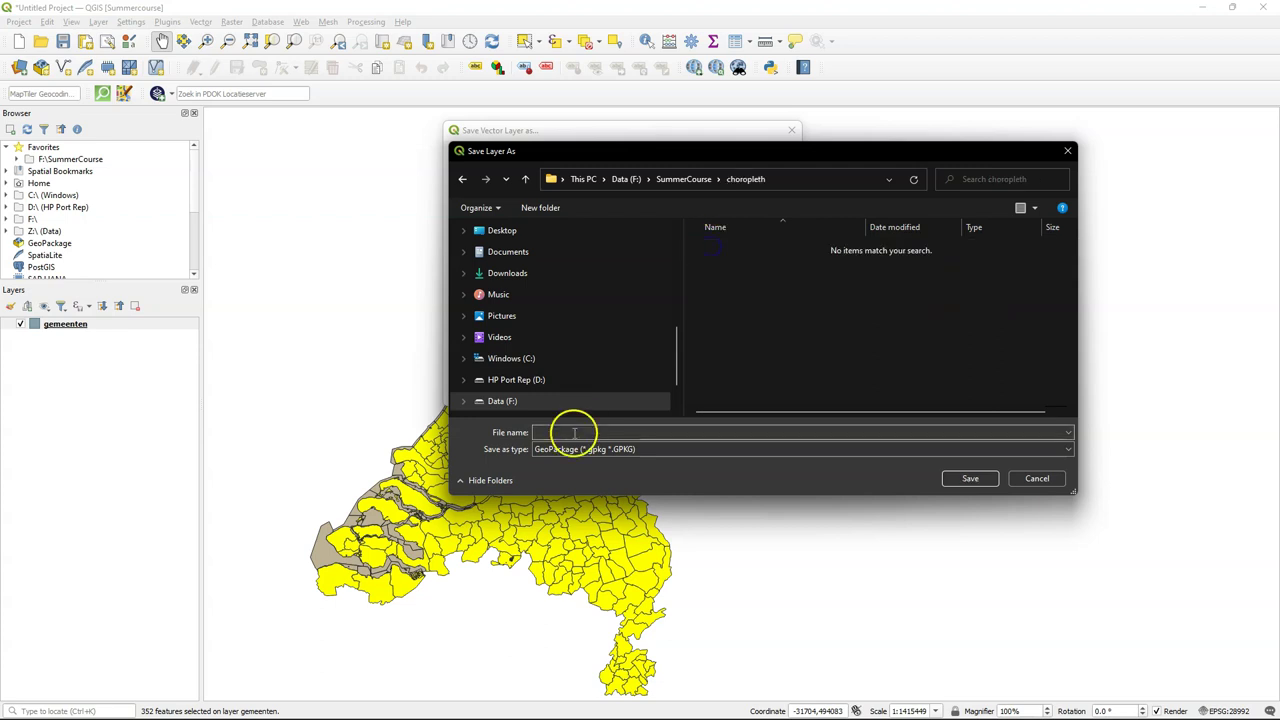
text(municipalities)
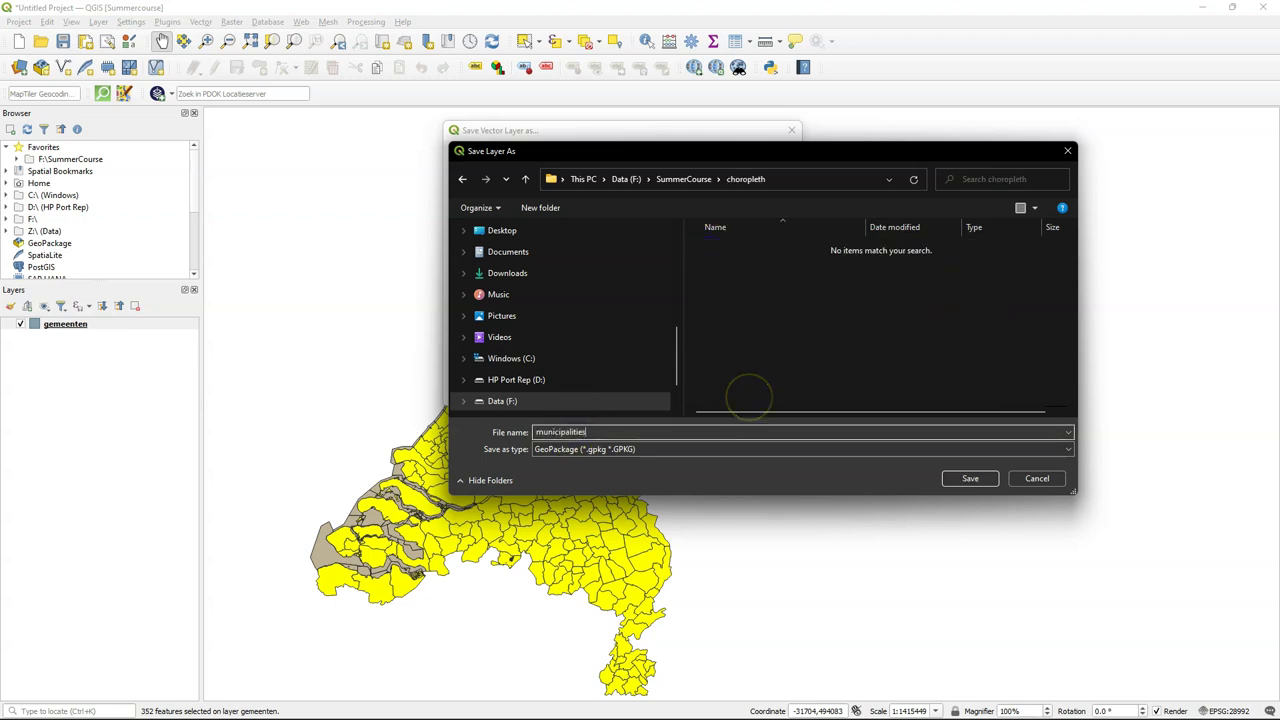
click(969, 478)
text(municipalities without water)
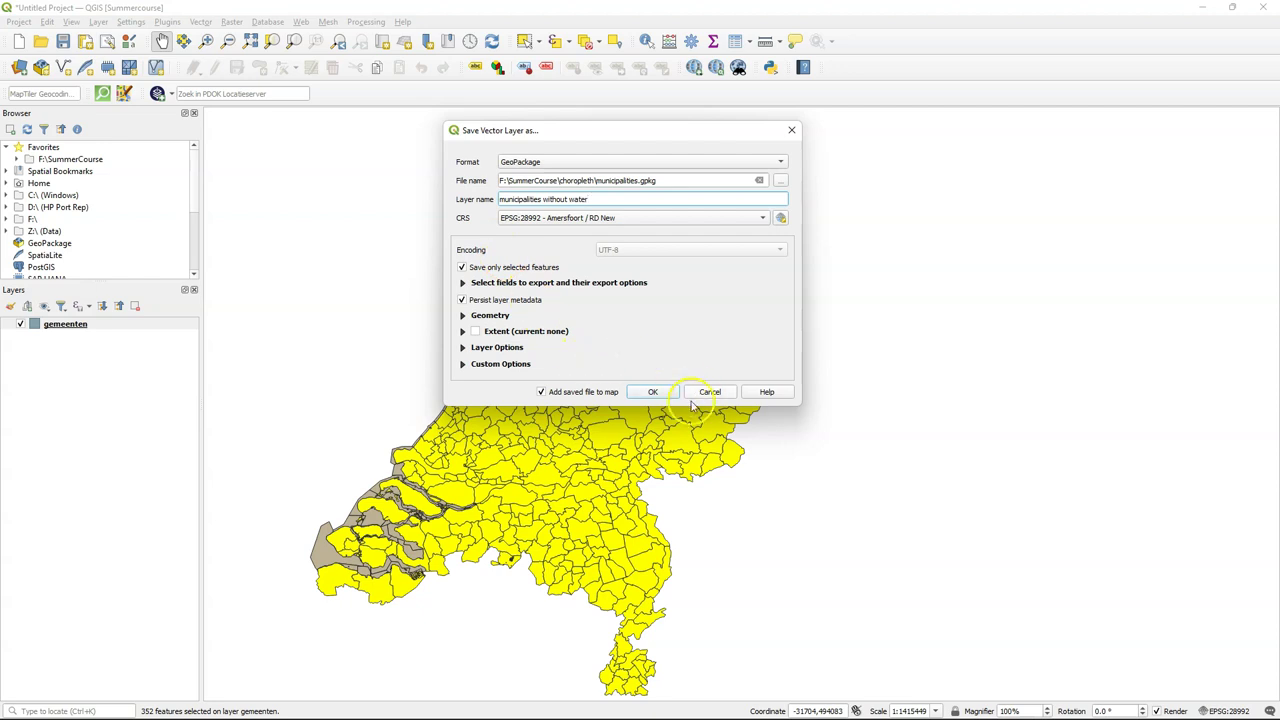
click(652, 391)
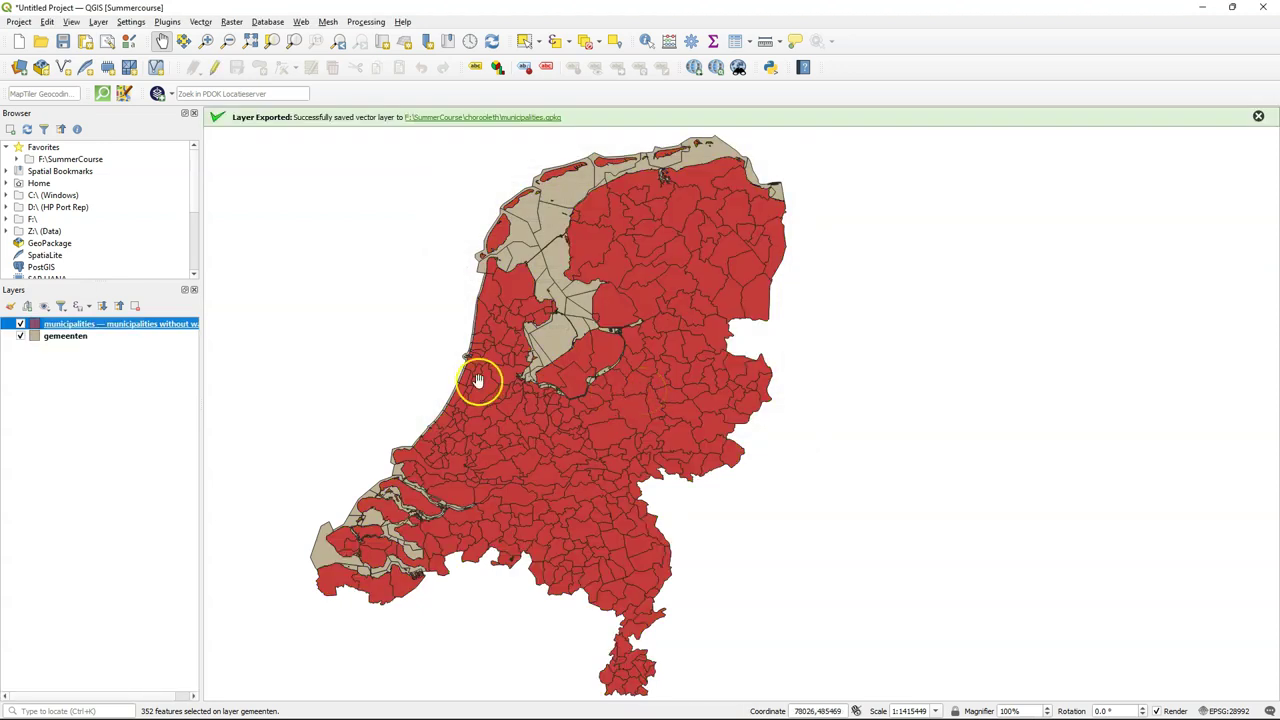
Step: Remove the original gemeenten layer from the project and dismiss the export message
click(58, 337)
right_click(58, 337)
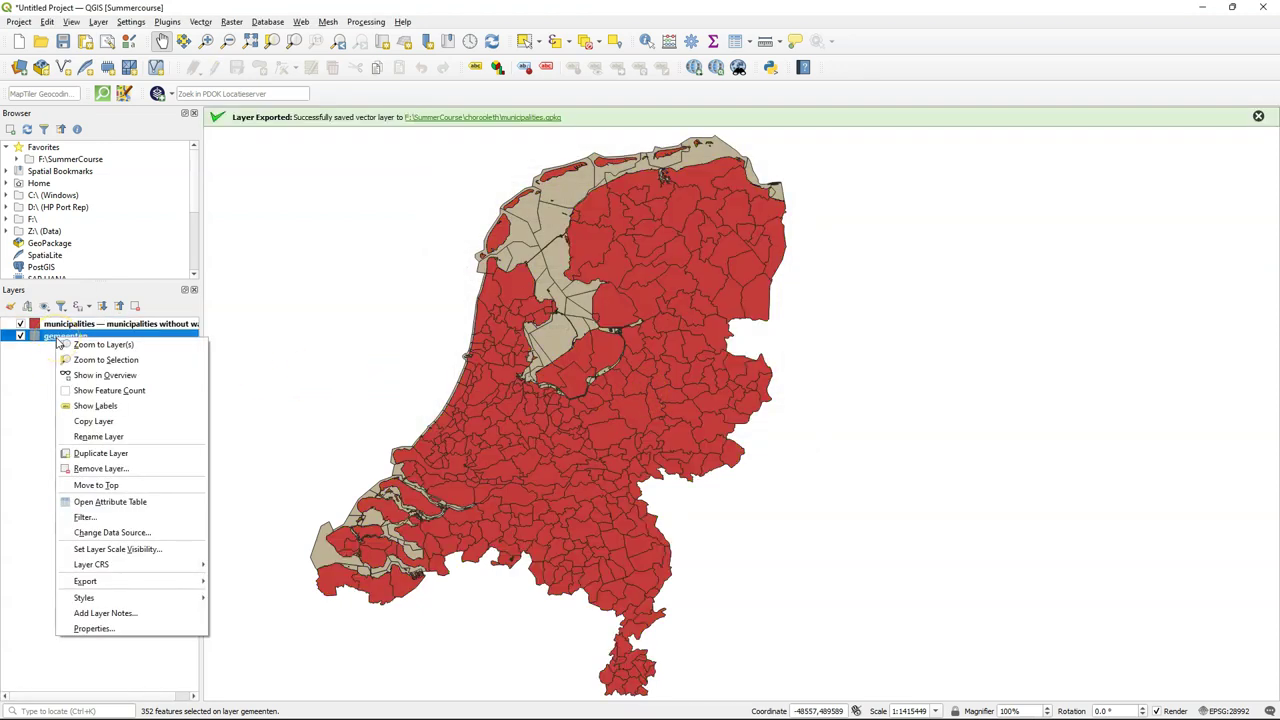
click(100, 468)
click(616, 381)
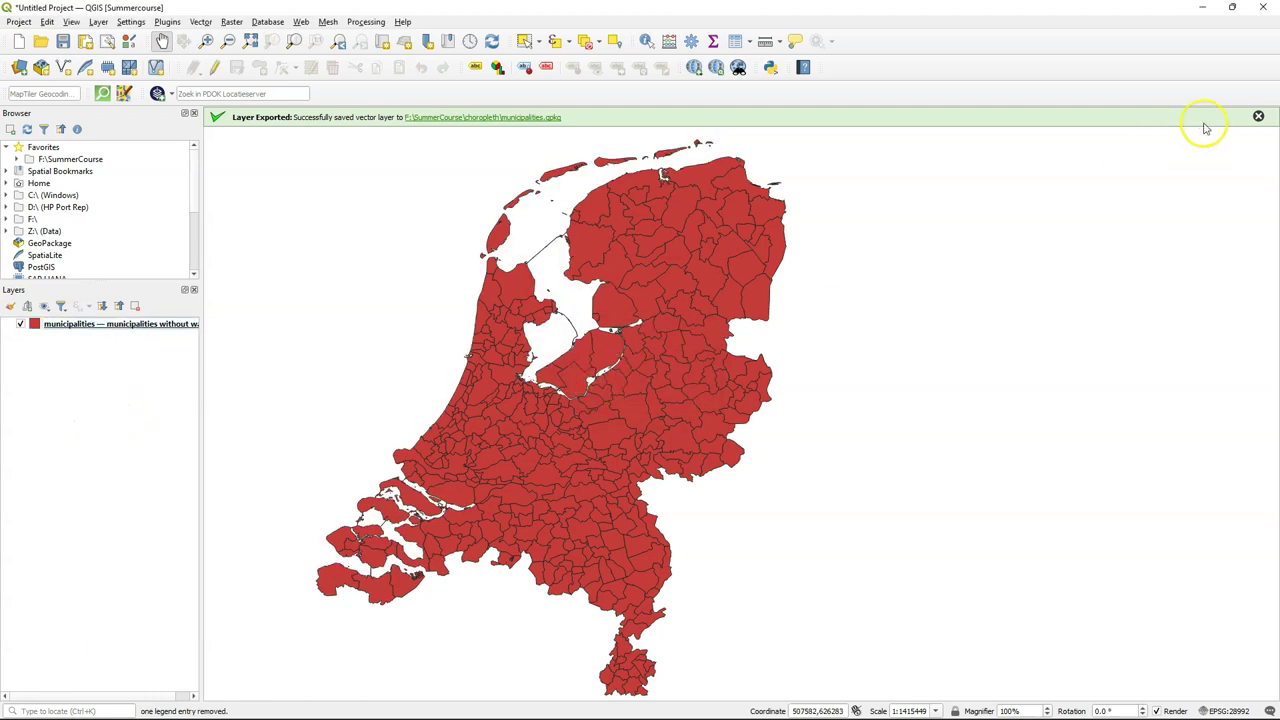
click(1258, 116)
Step: Save the project into the municipalities.gpkg GeoPackage under the name choropleth
click(22, 22)
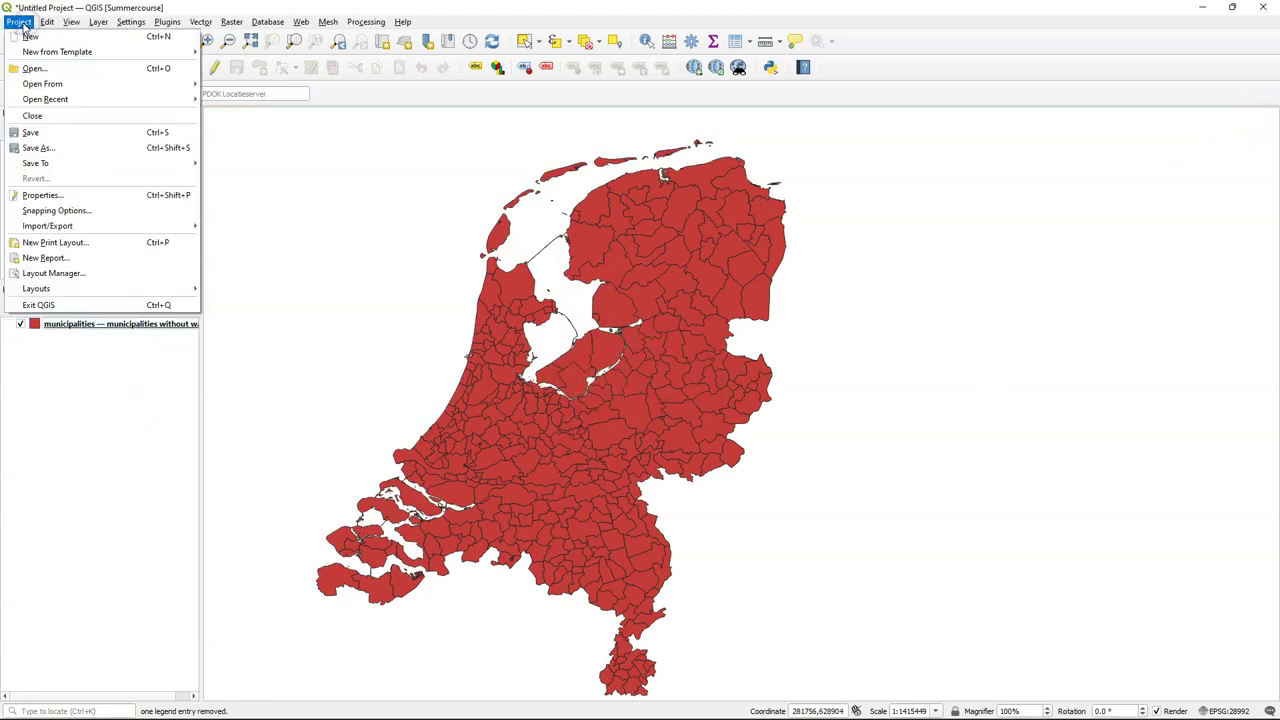
mouse_move(86, 163)
click(259, 179)
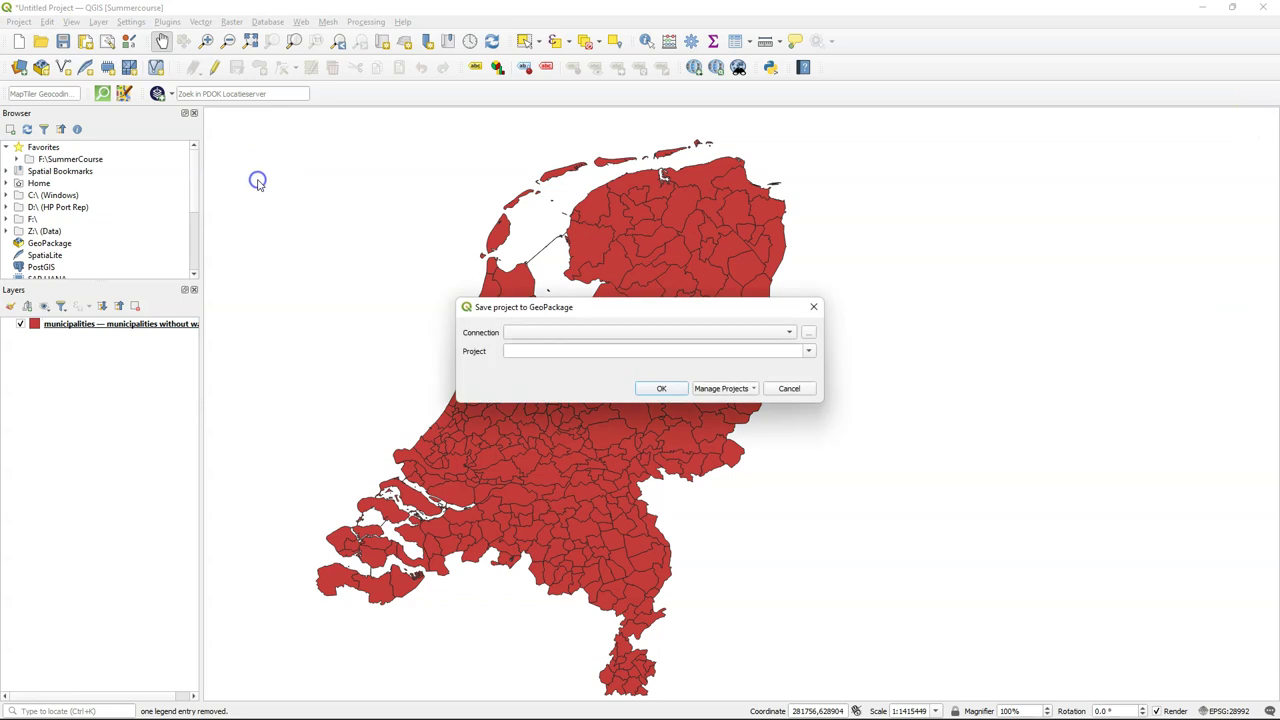
click(808, 332)
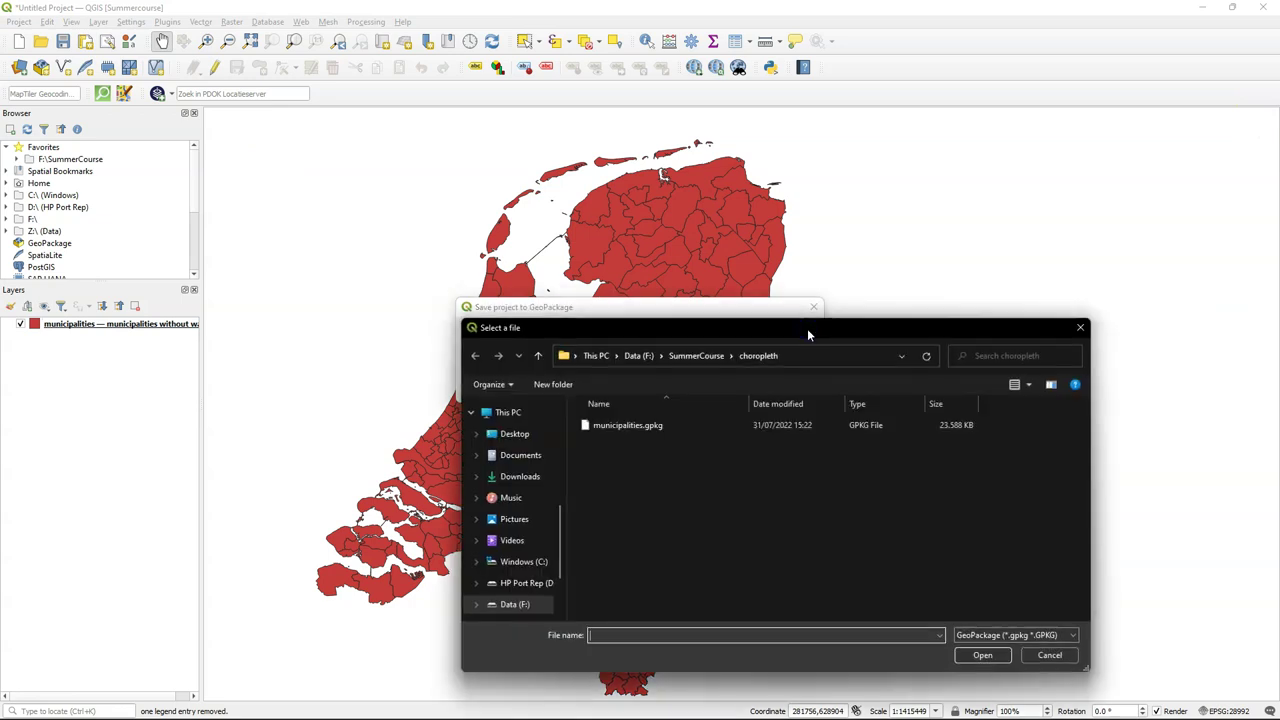
click(617, 428)
click(982, 655)
click(531, 350)
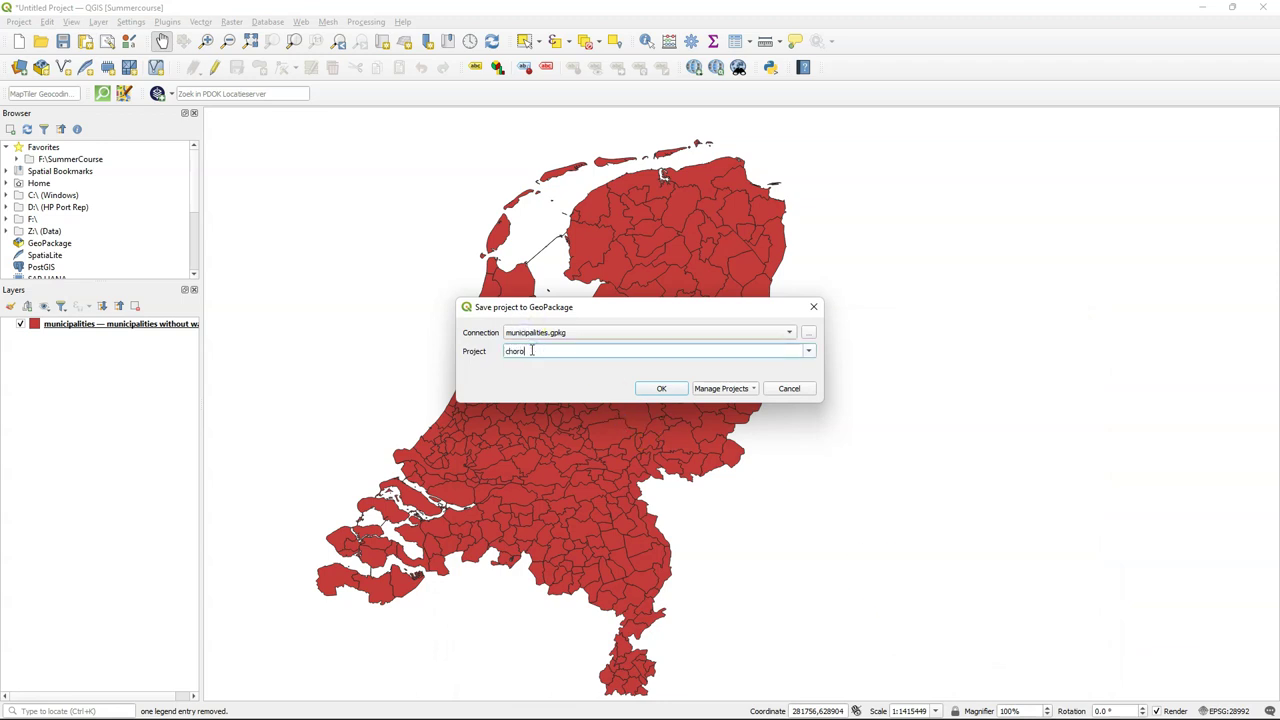
text(choropleth)
click(651, 389)
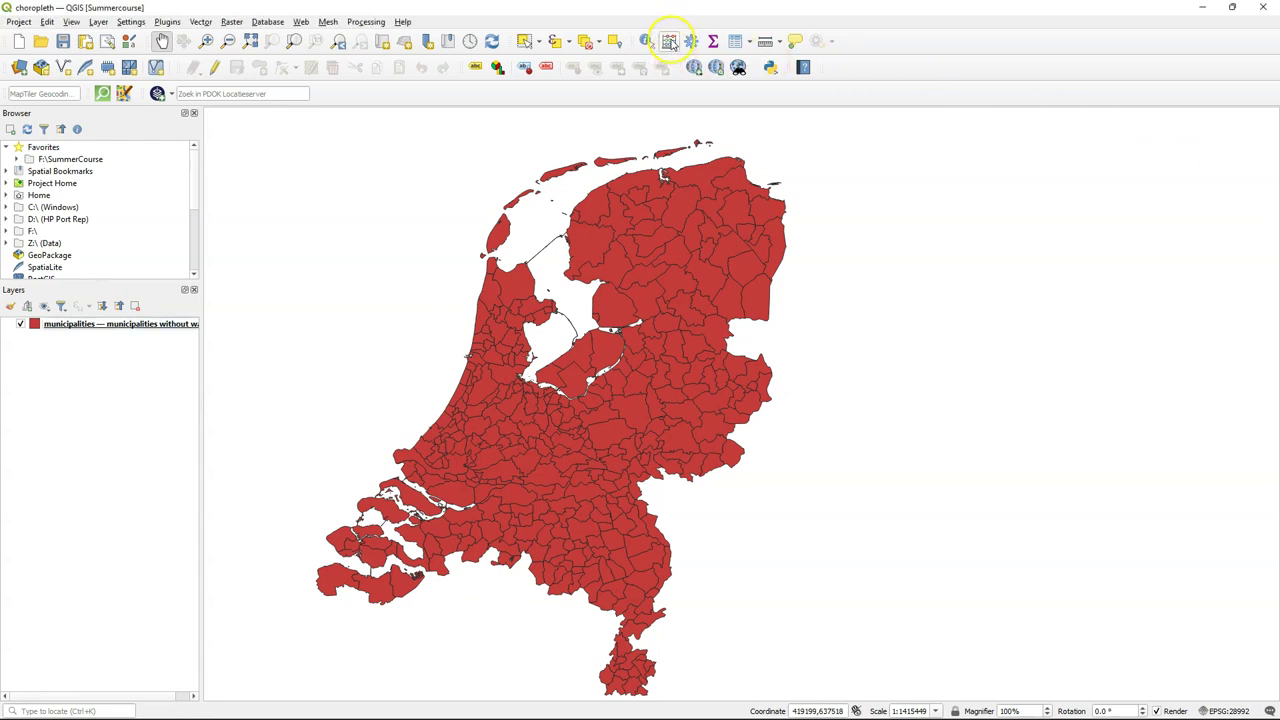
Step: Start the Field Calculator on the municipalities layer and define a new decimal number field named PeoplePerHousehold
click(670, 44)
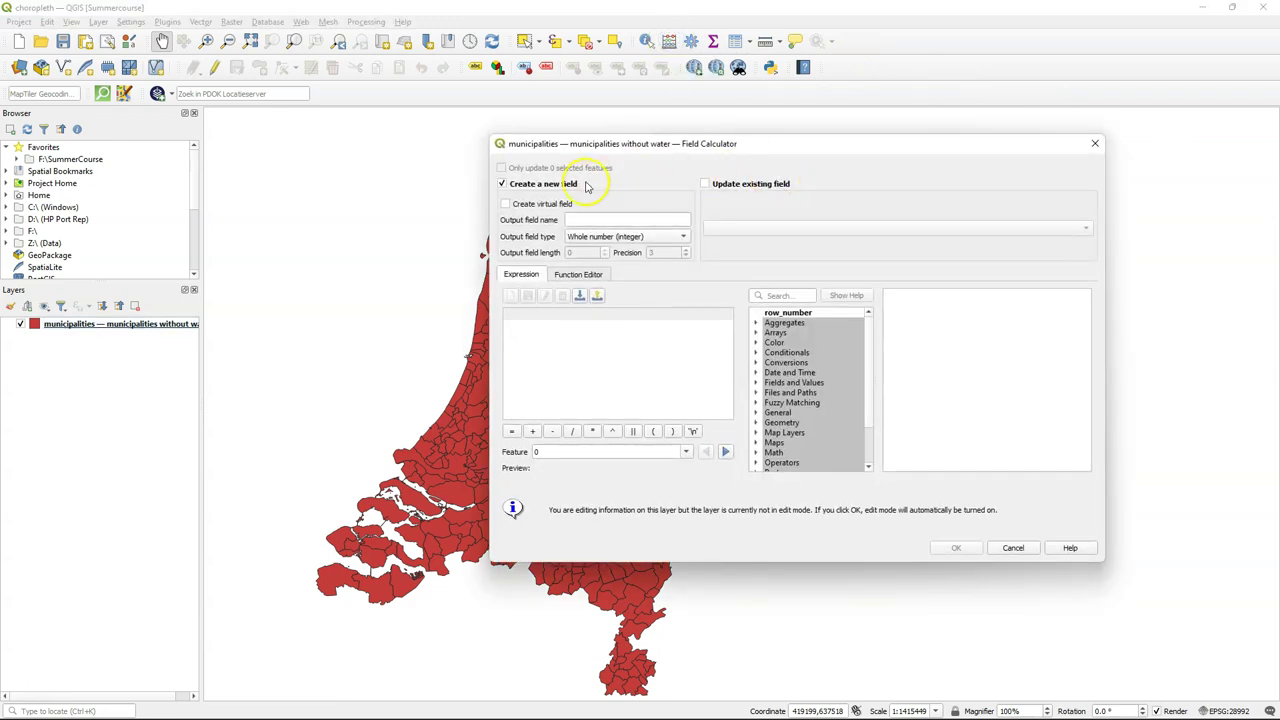
click(605, 222)
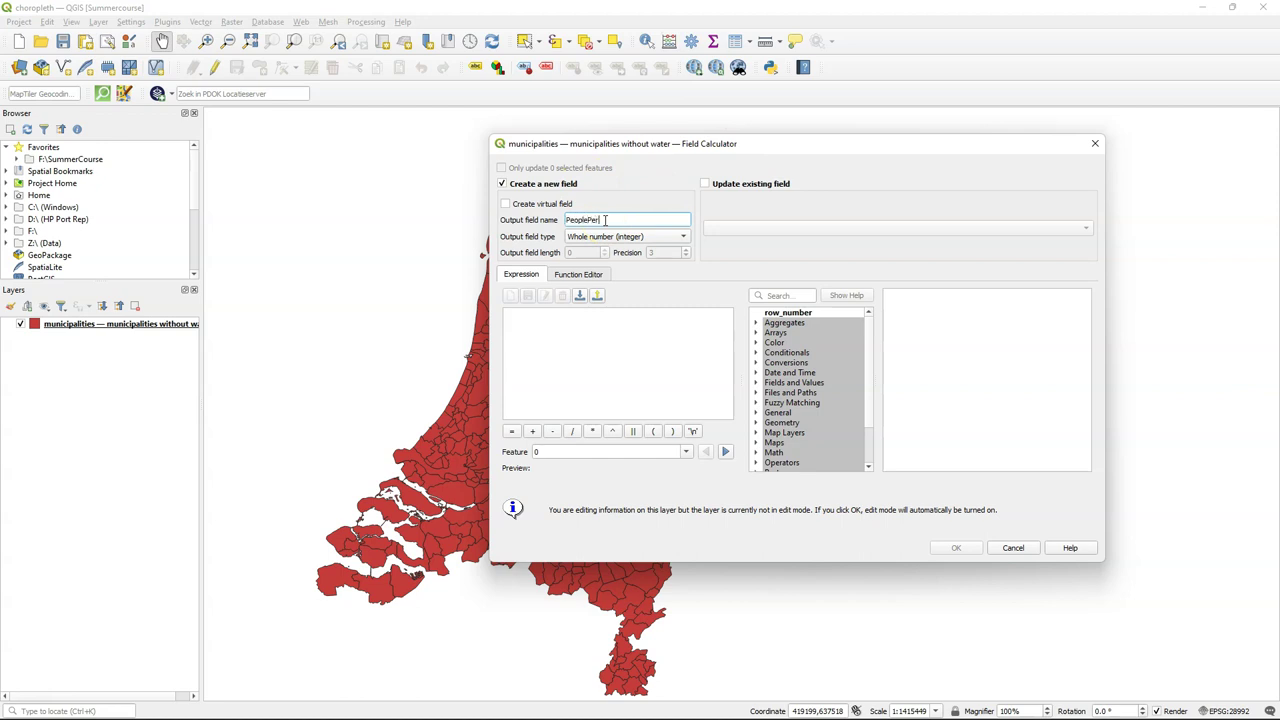
click(615, 236)
click(595, 265)
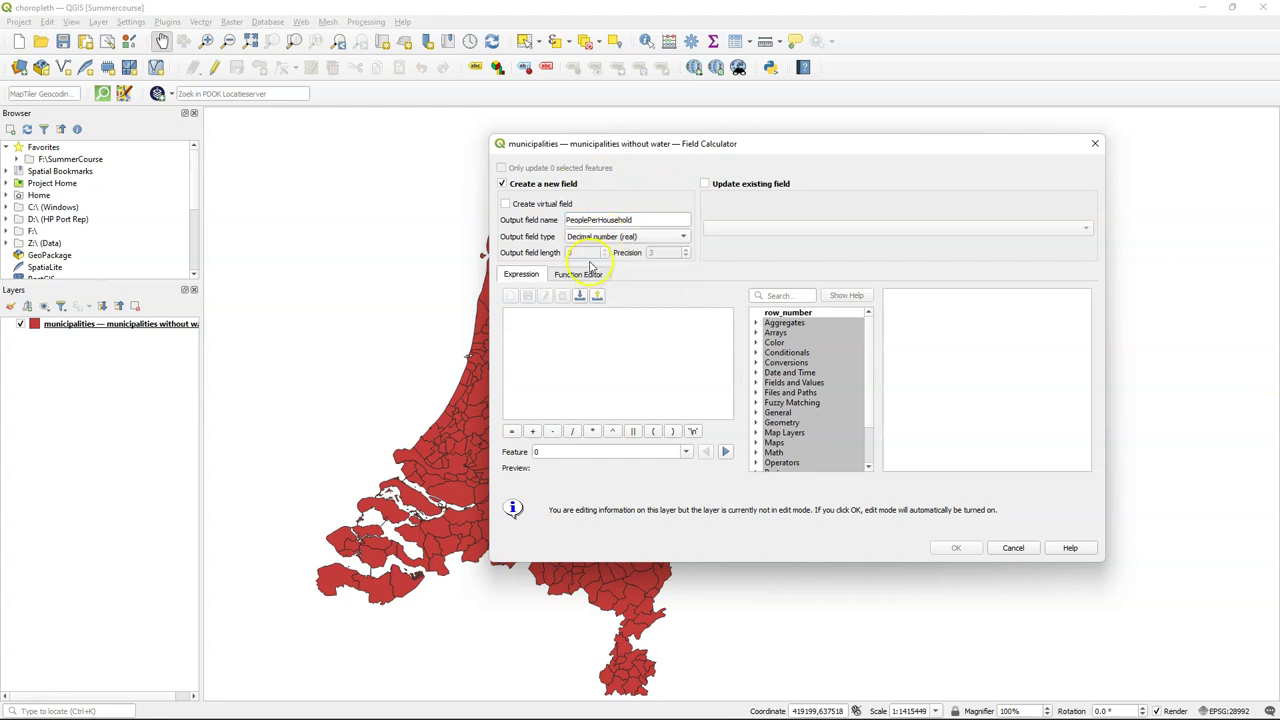
Step: Calculate the new field with the expression "aantalInwoners" / "aantalHuishoudens", and stop editing with the layer changes saved
click(756, 382)
scroll(790, 395, down, 2)
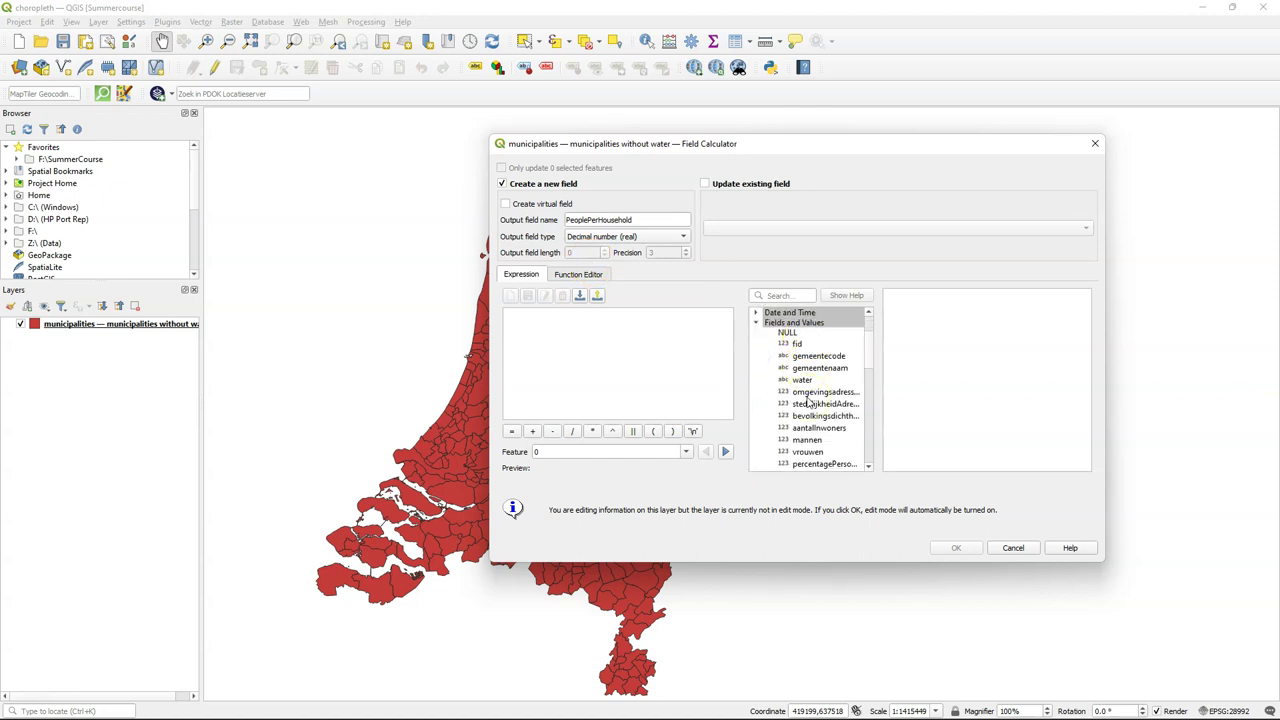
double_click(815, 428)
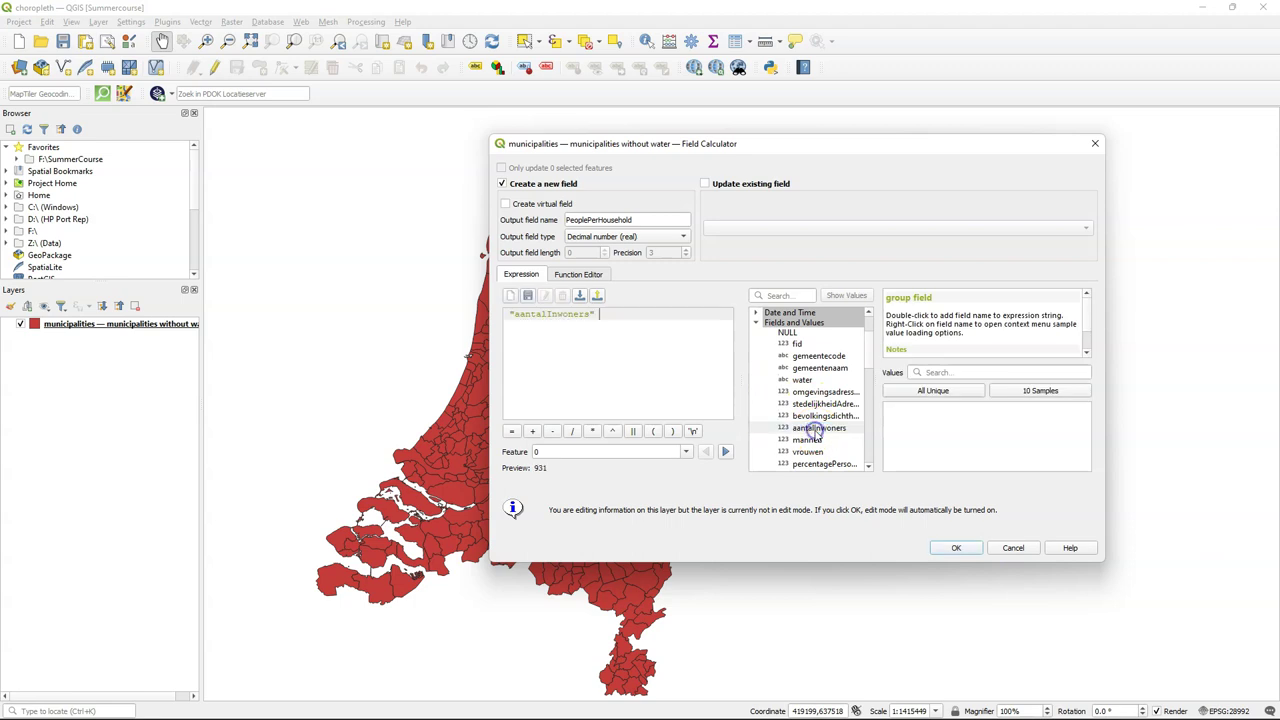
click(572, 431)
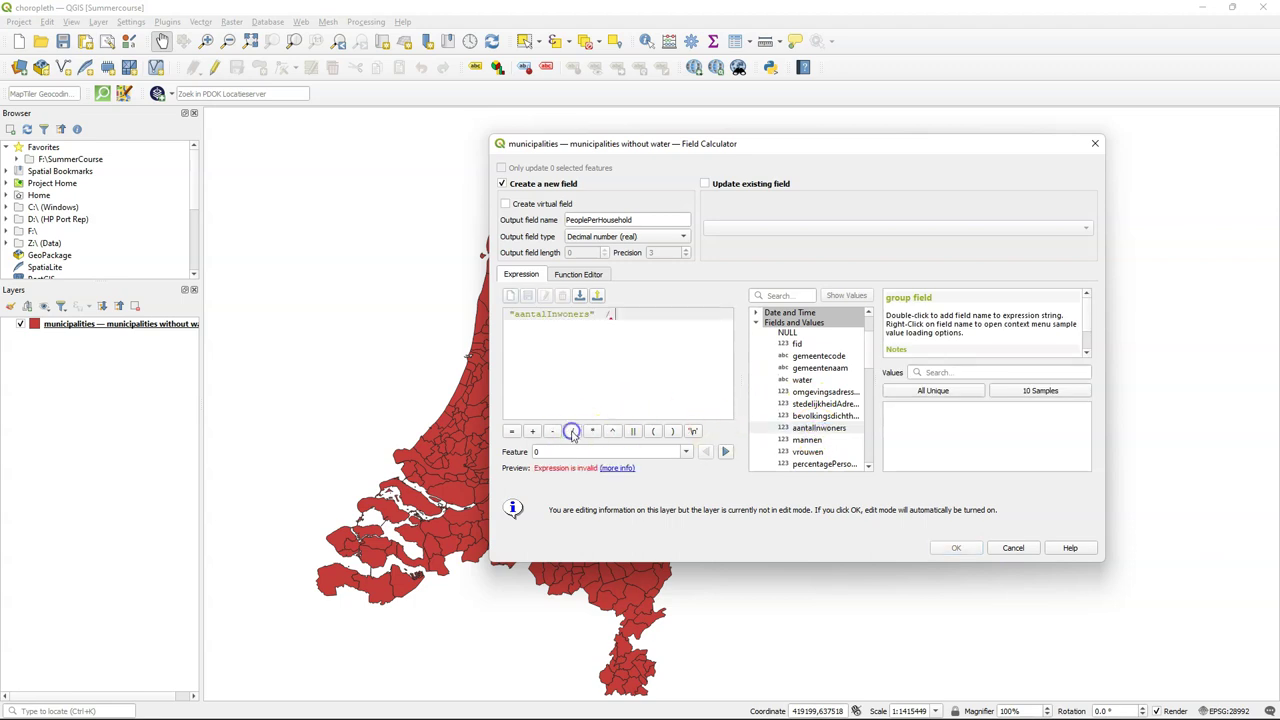
scroll(812, 425, down, 3)
scroll(812, 425, down, 1)
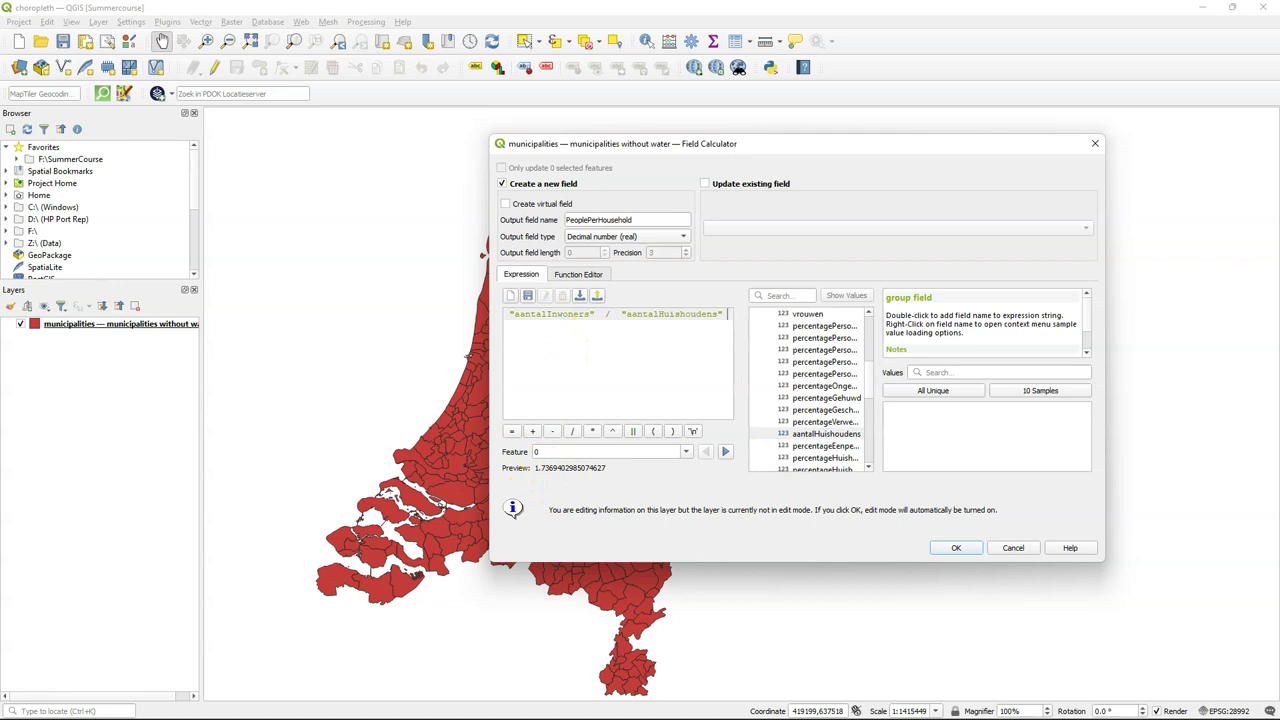
click(956, 548)
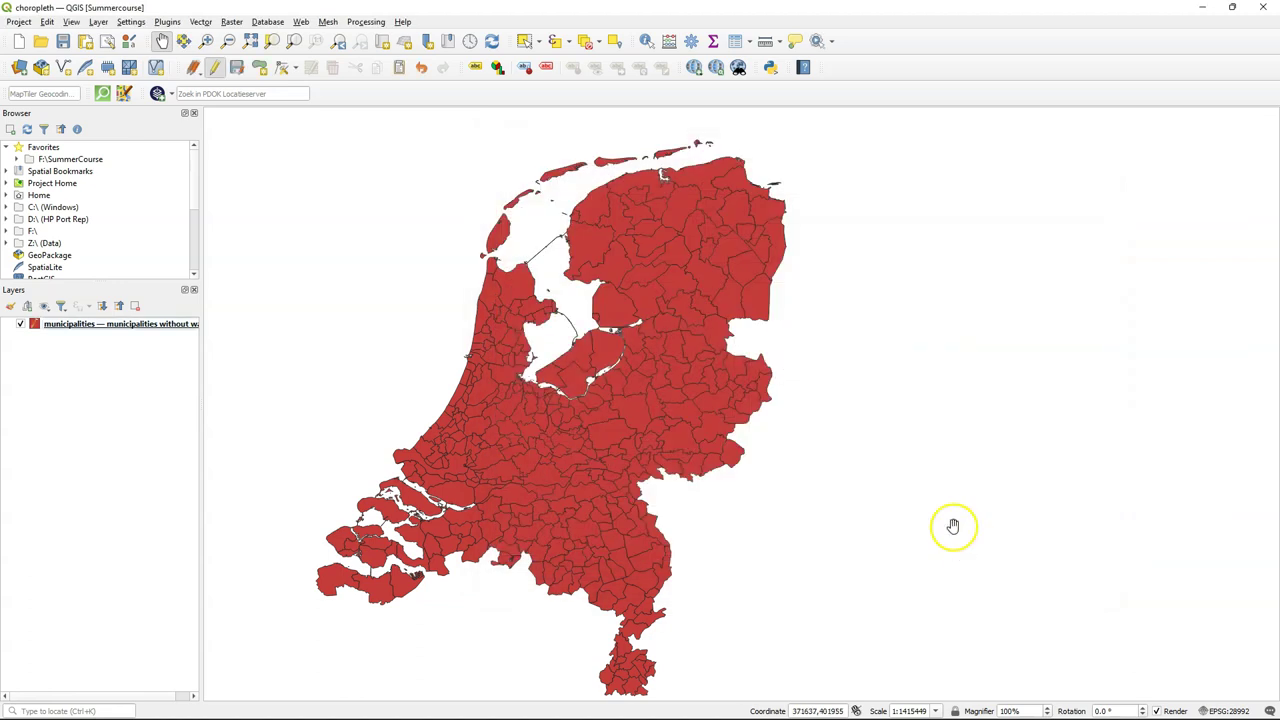
click(214, 67)
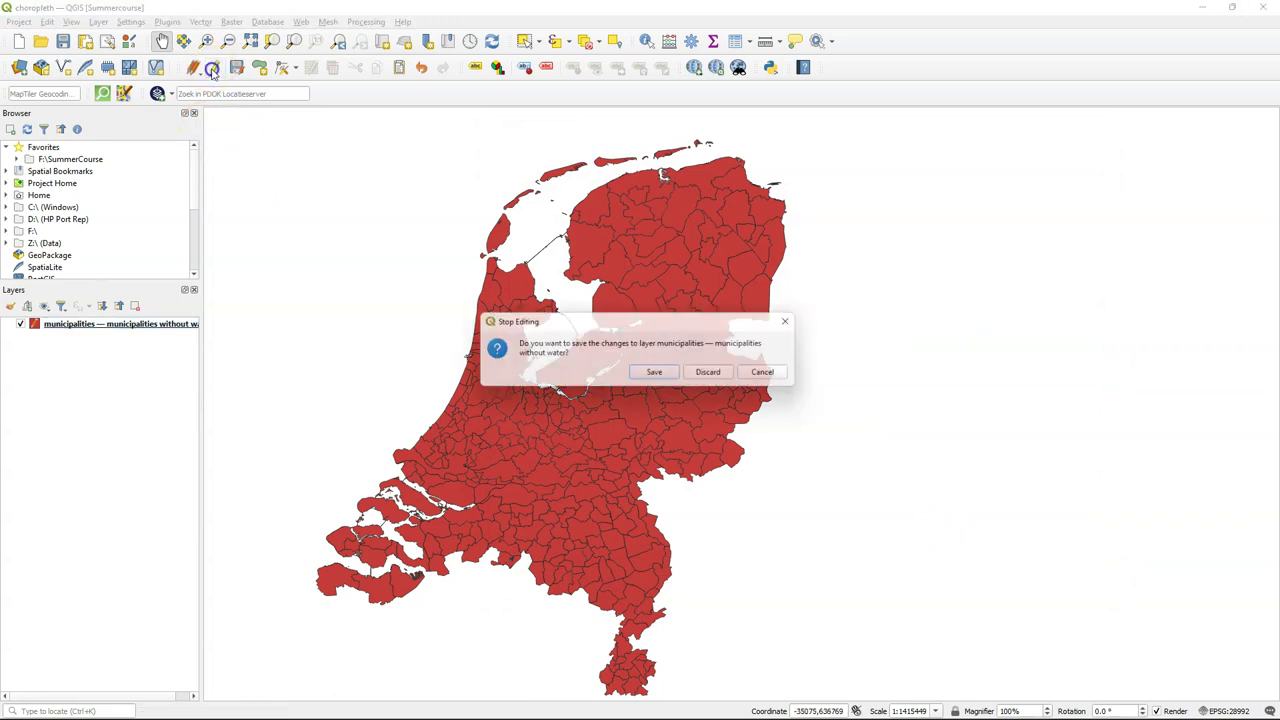
click(658, 374)
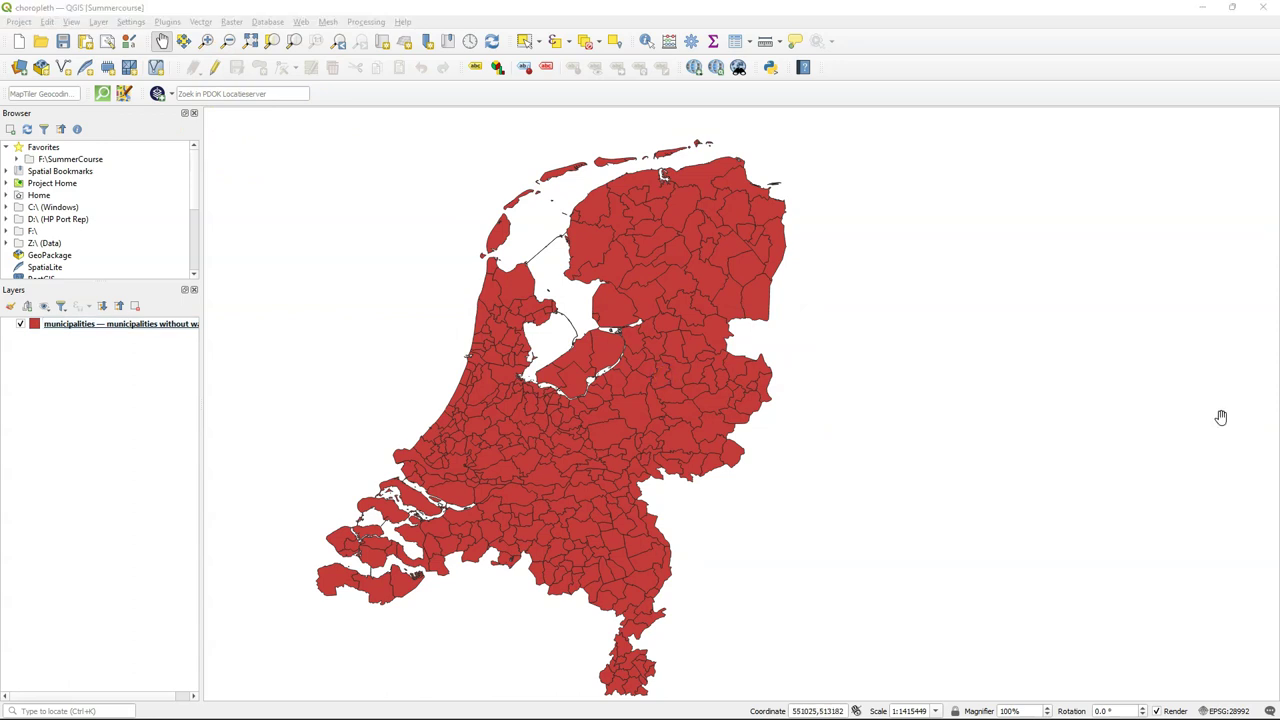
Step: Open the styling settings of the municipalities layer and zoom the map to that layer
click(77, 326)
click(10, 307)
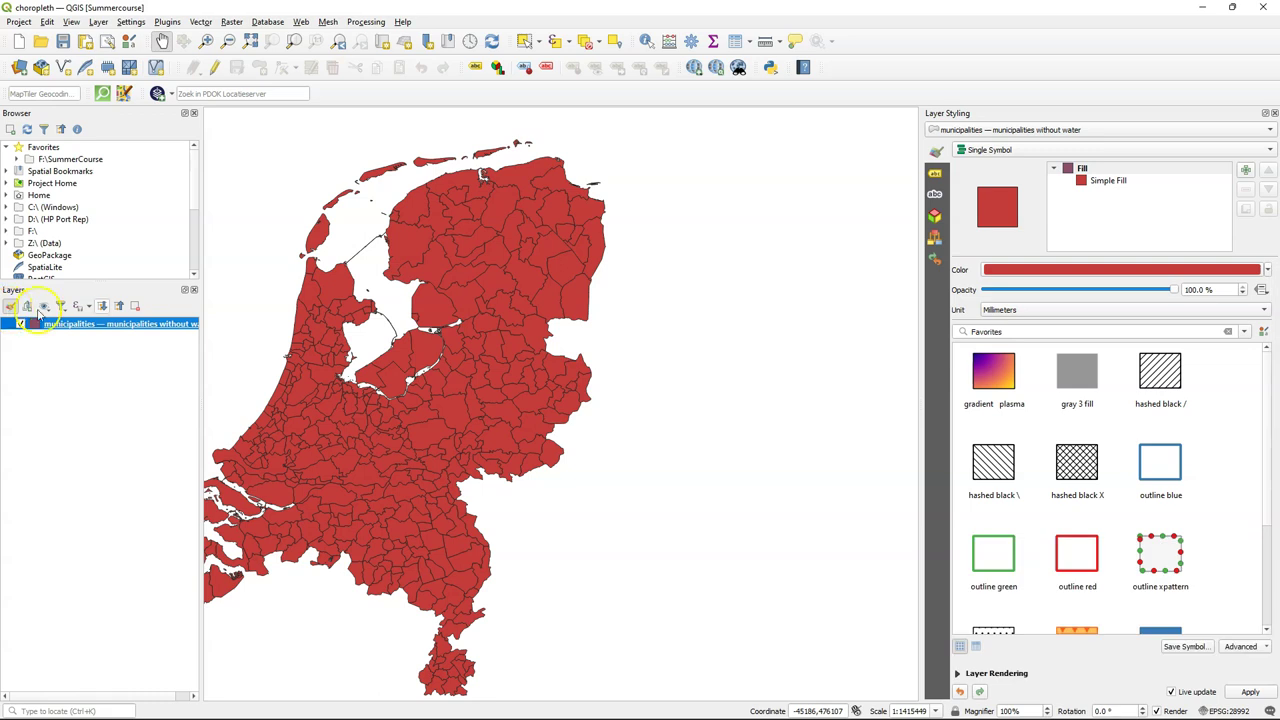
right_click(152, 328)
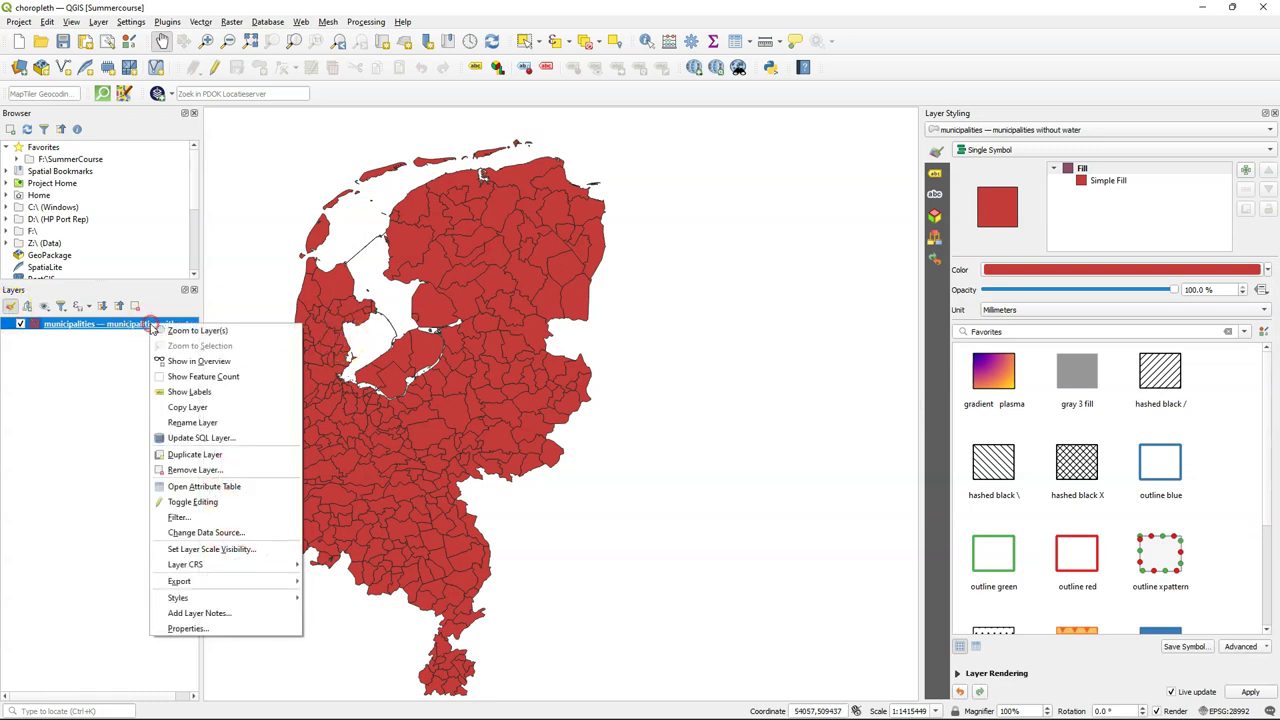
click(178, 332)
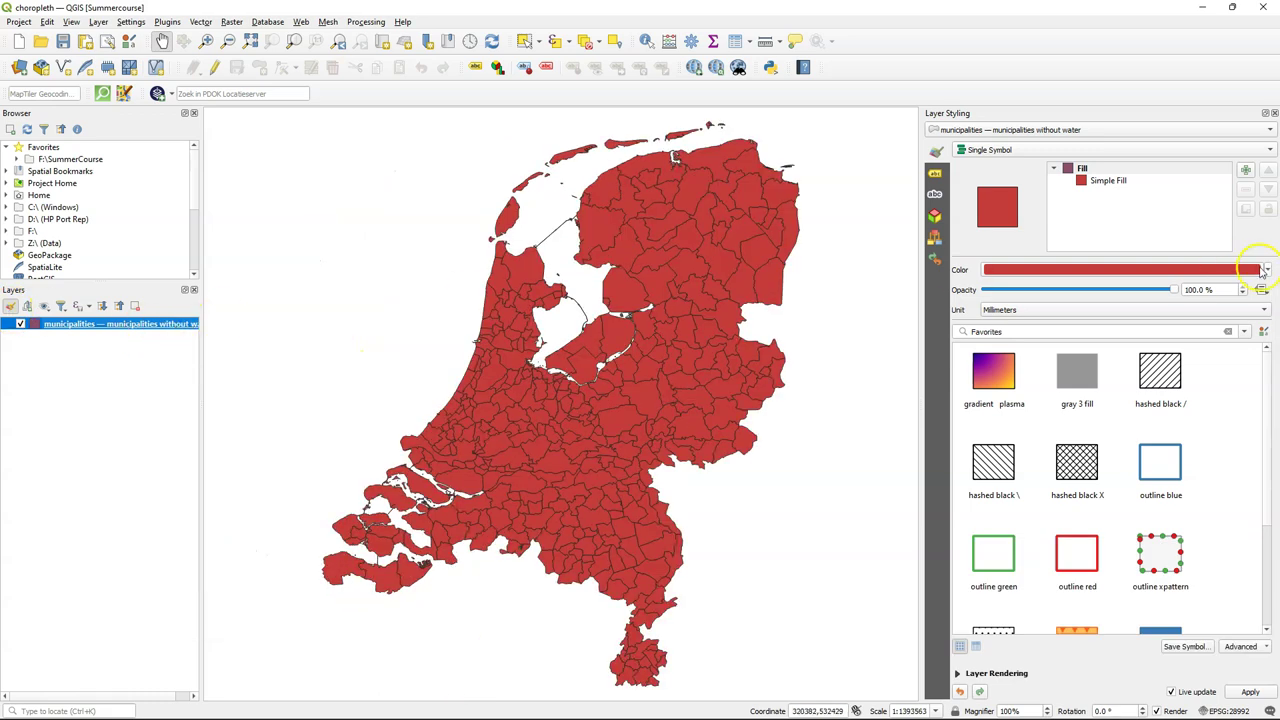
Step: Style the municipalities layer with Graduated symbols on PeoplePerHousehold, classified into 5 Equal Count (Quantile) classes
click(1060, 150)
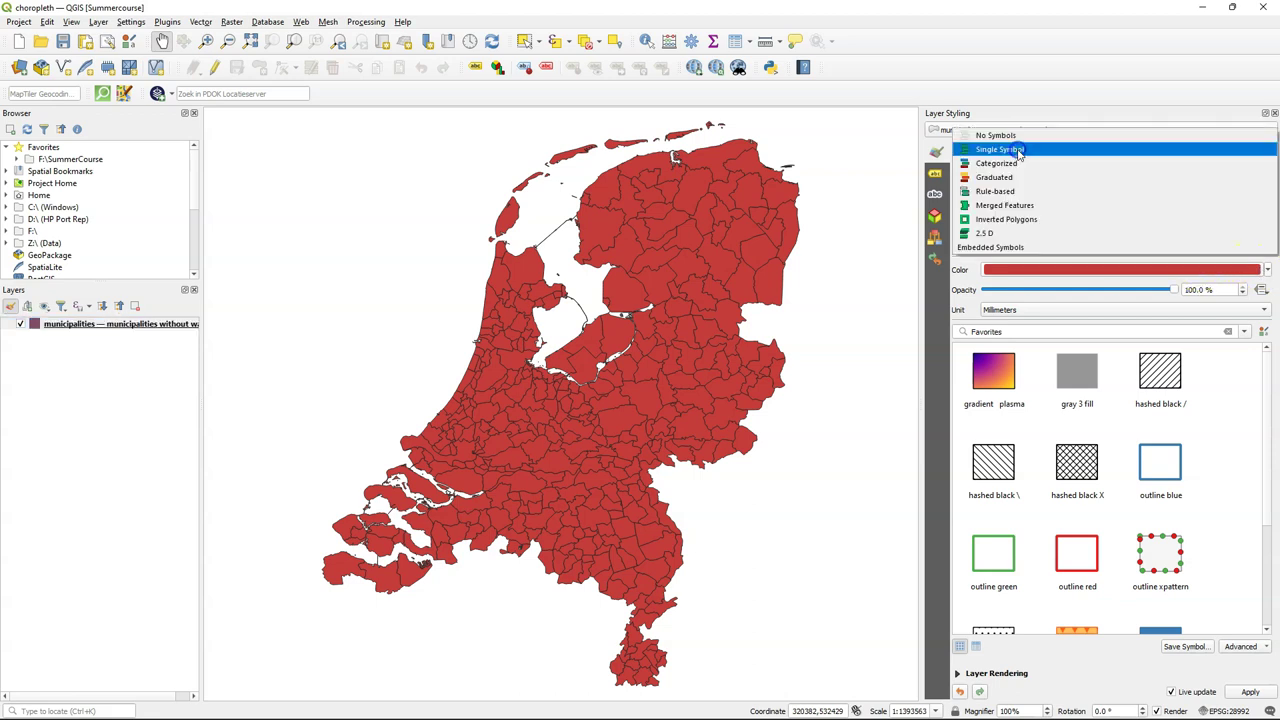
click(985, 180)
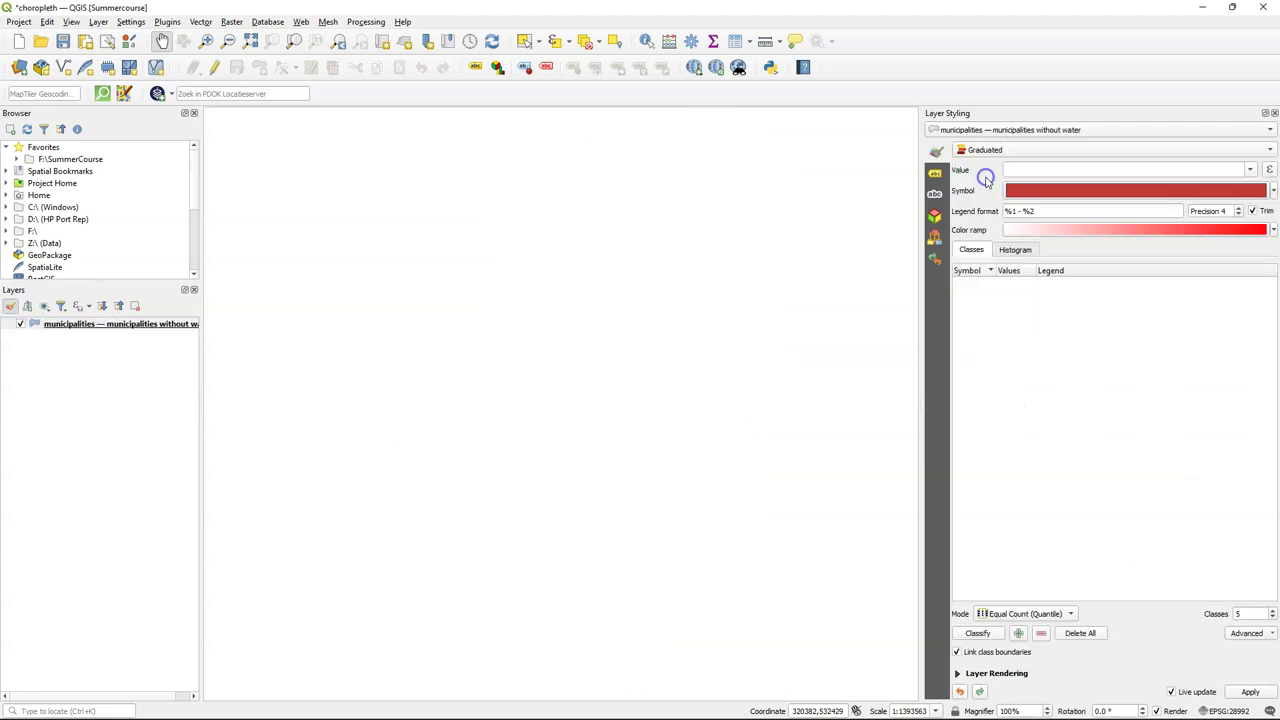
click(1249, 170)
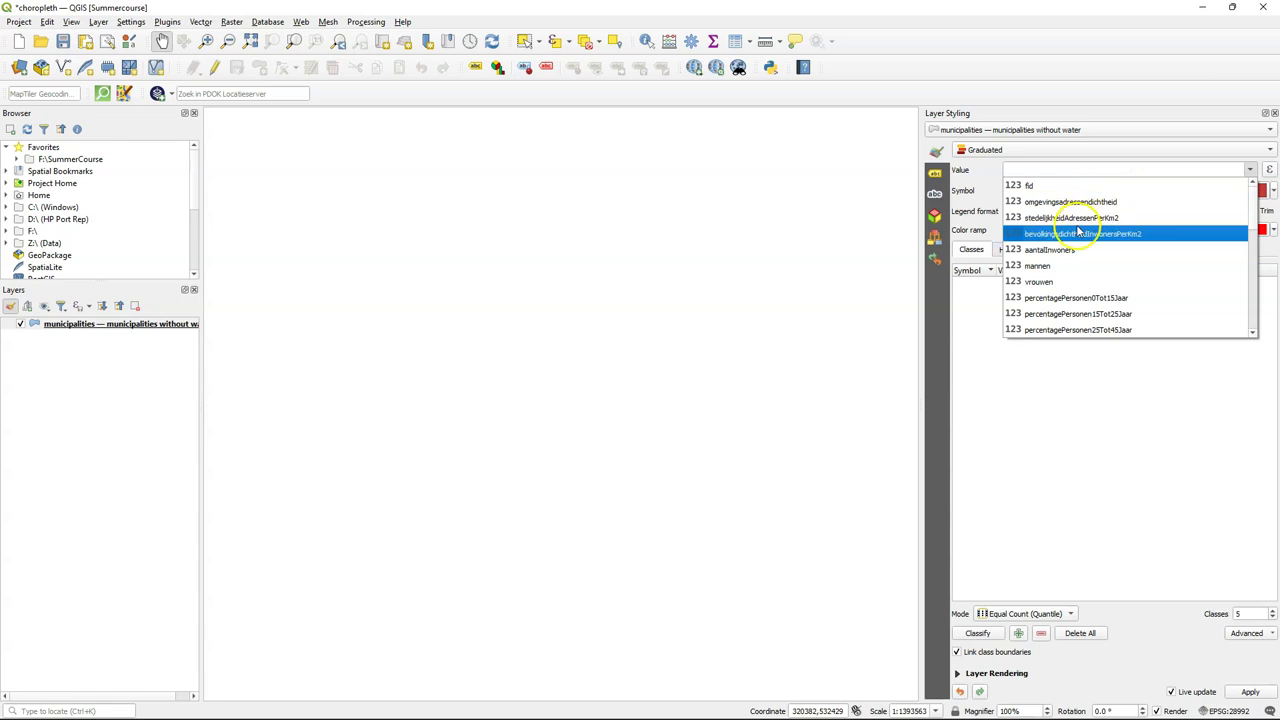
scroll(1065, 250, down, 4)
scroll(1065, 254, down, 4)
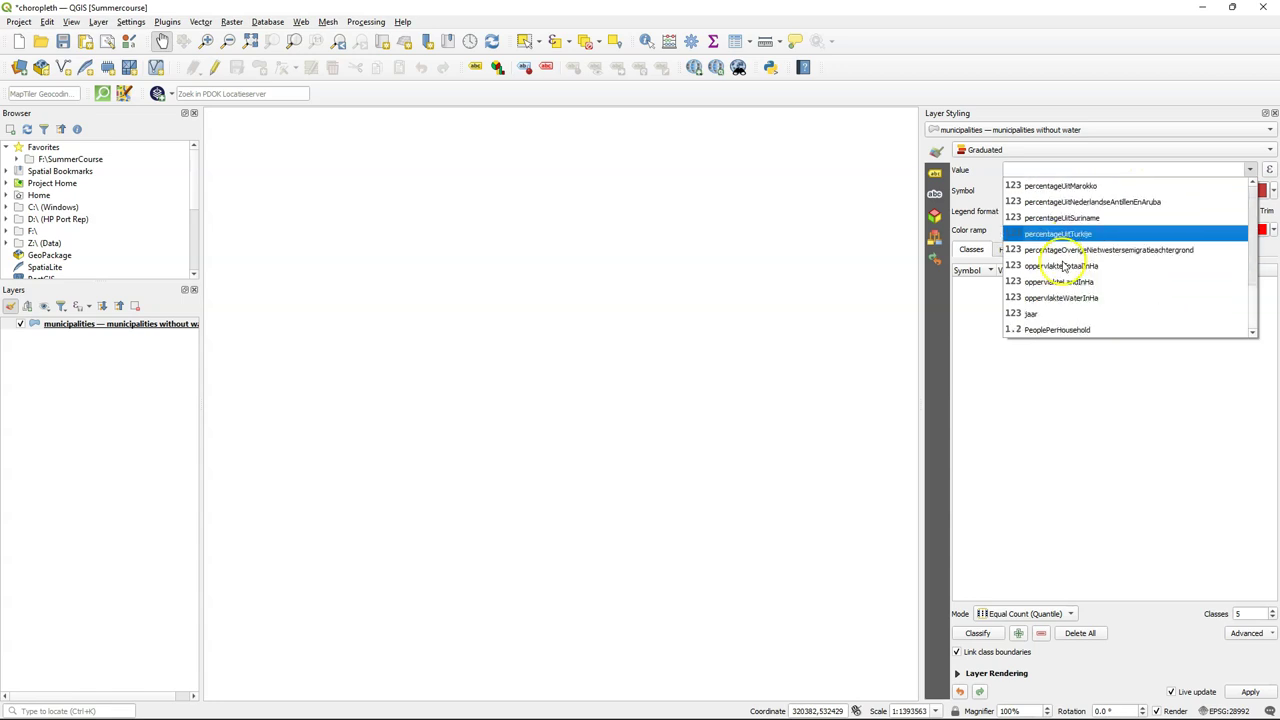
click(1079, 333)
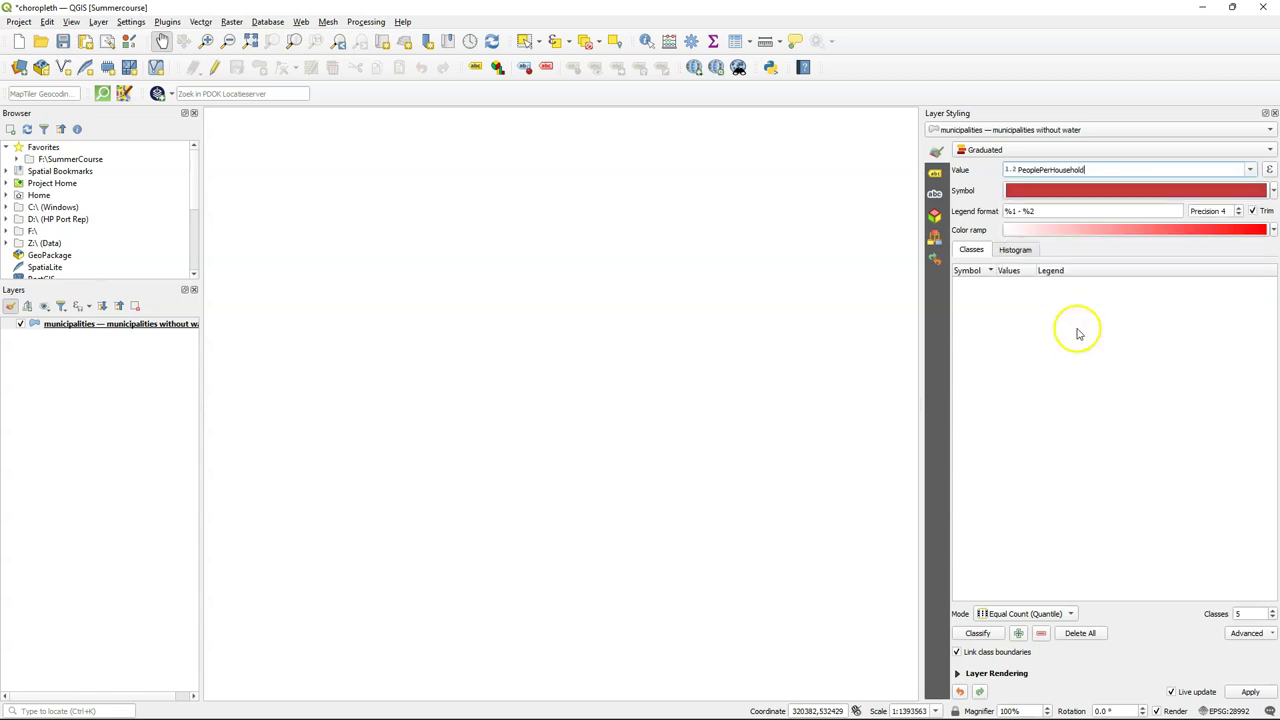
click(978, 633)
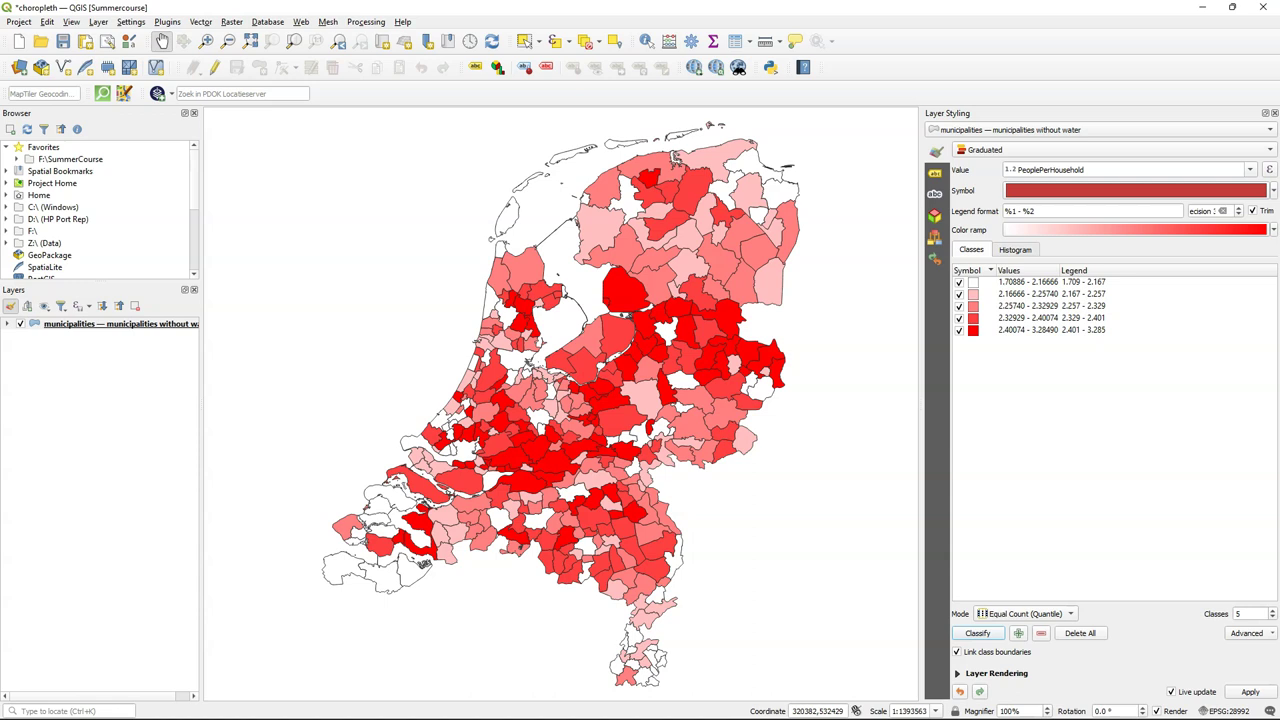
Step: Apply the Purples color ramp to the graduated municipalities layer and increase the number of classes to 7
click(1273, 230)
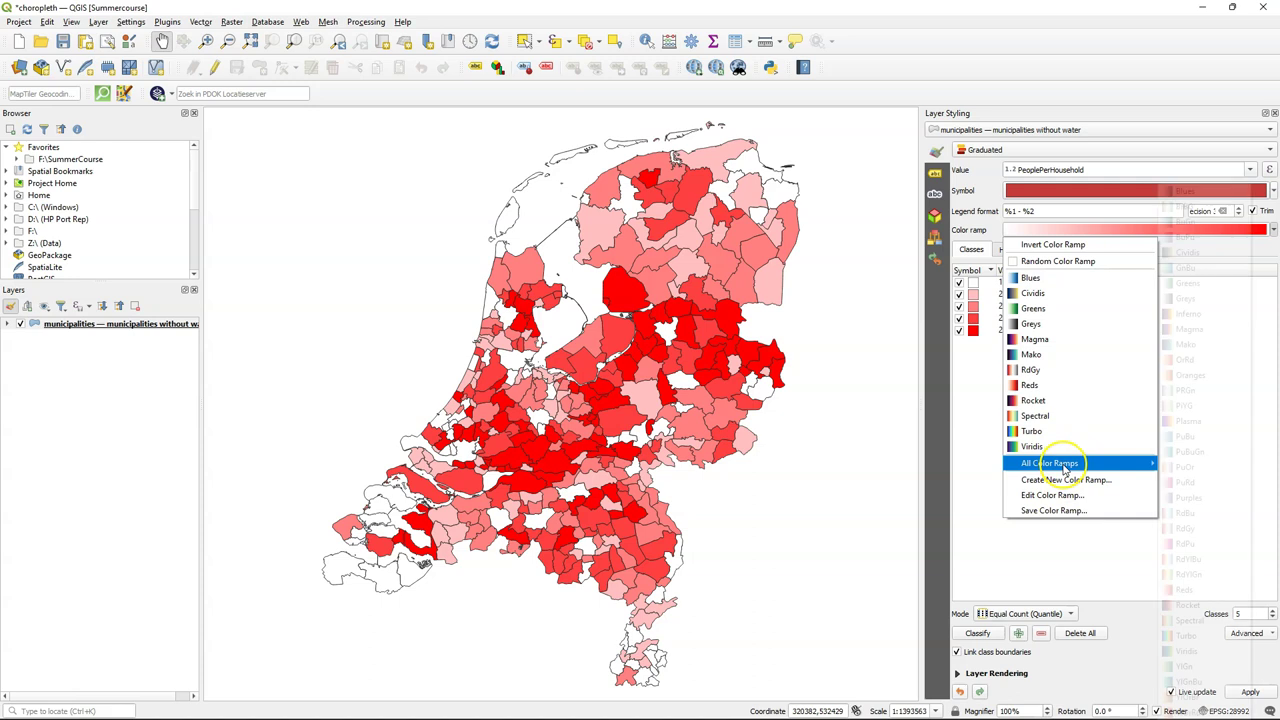
mouse_move(1062, 463)
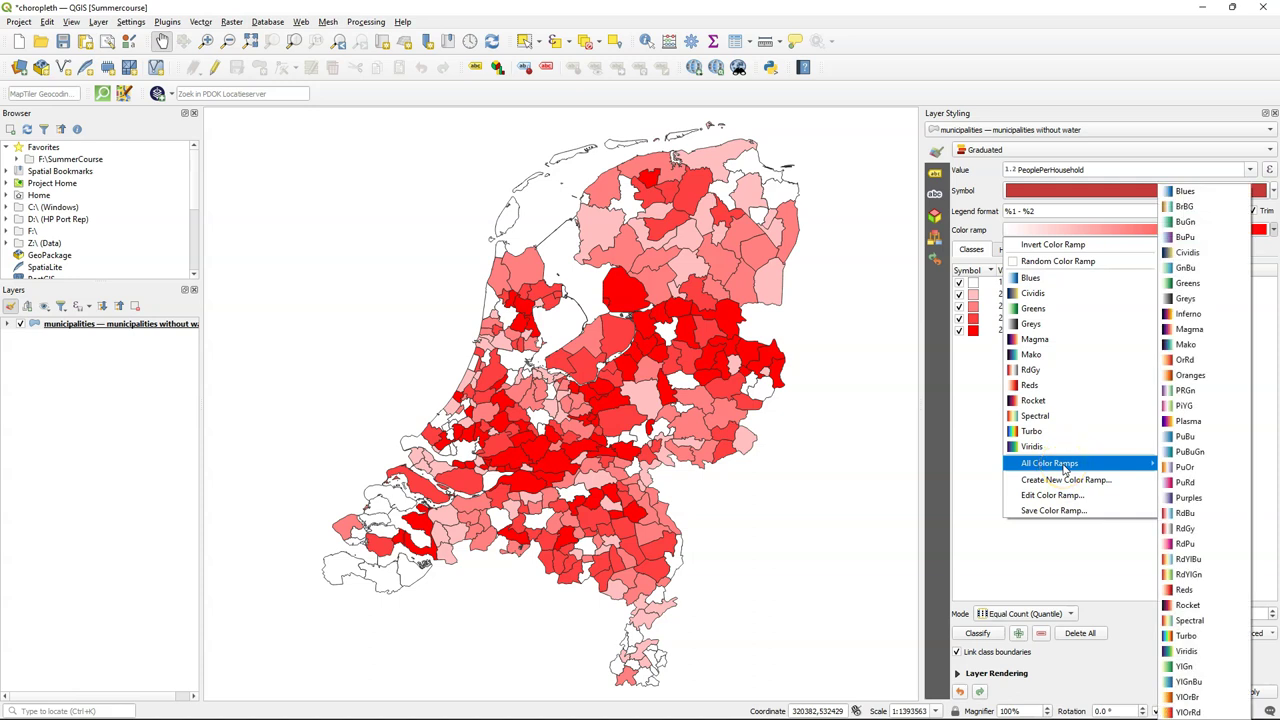
click(1186, 497)
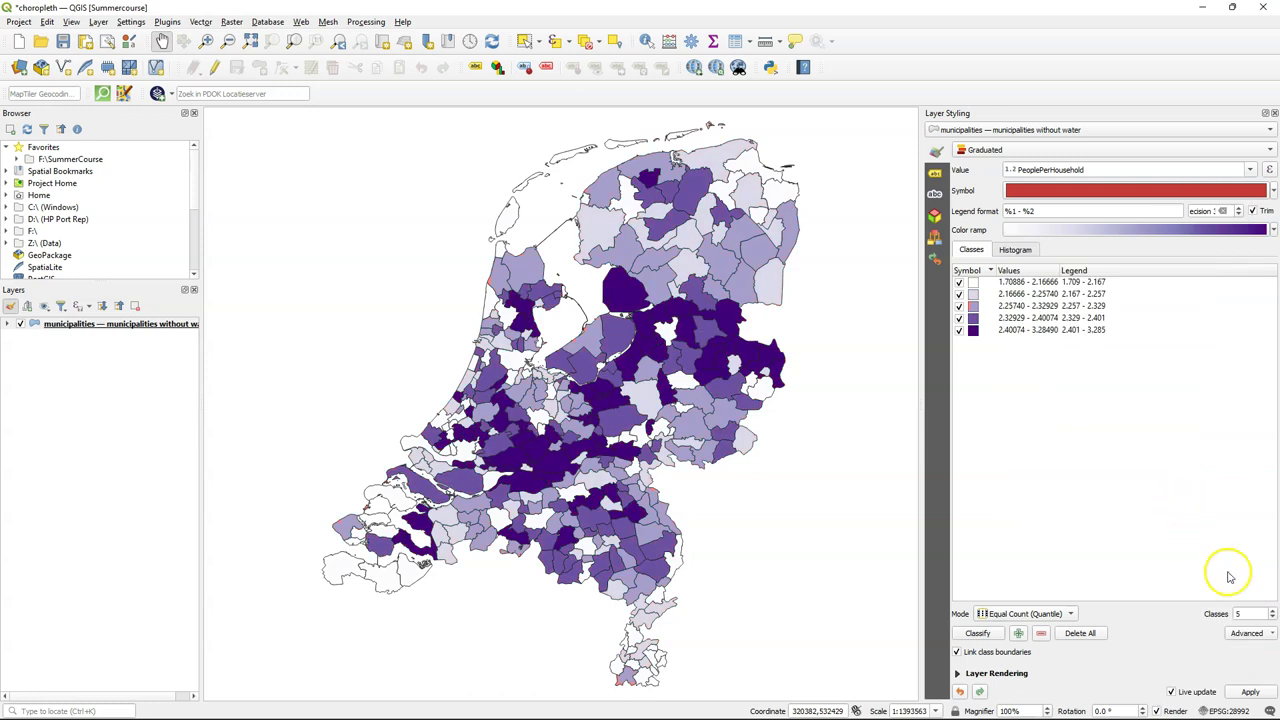
click(1273, 610)
click(1273, 611)
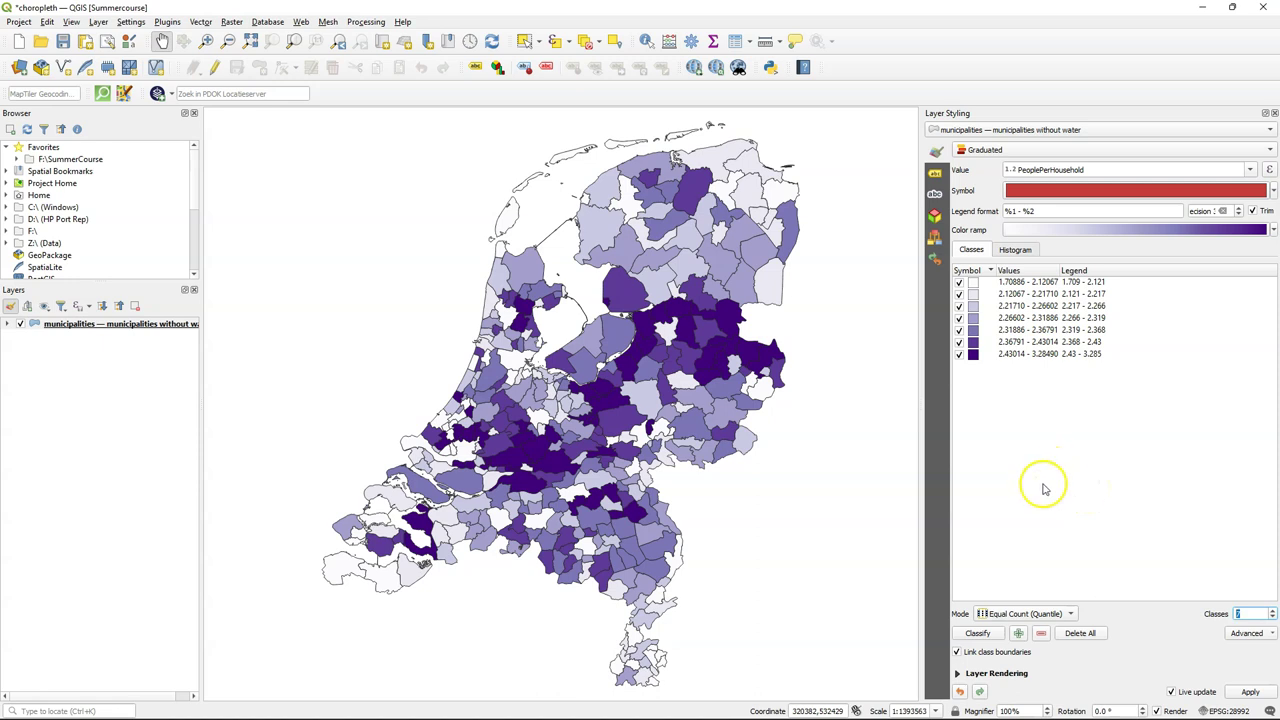
Step: Load the histogram of the PeoplePerHousehold values, and set the classification mode to Natural Breaks (Jenks)
click(1012, 250)
click(996, 276)
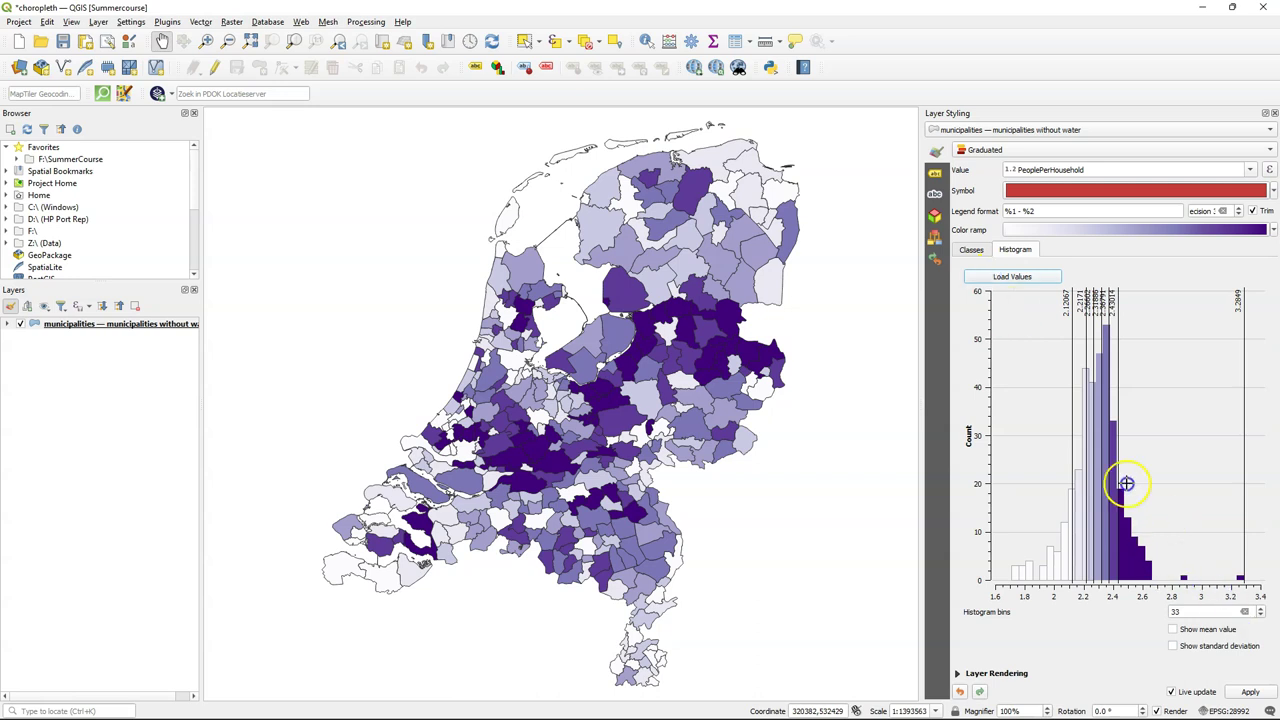
click(970, 250)
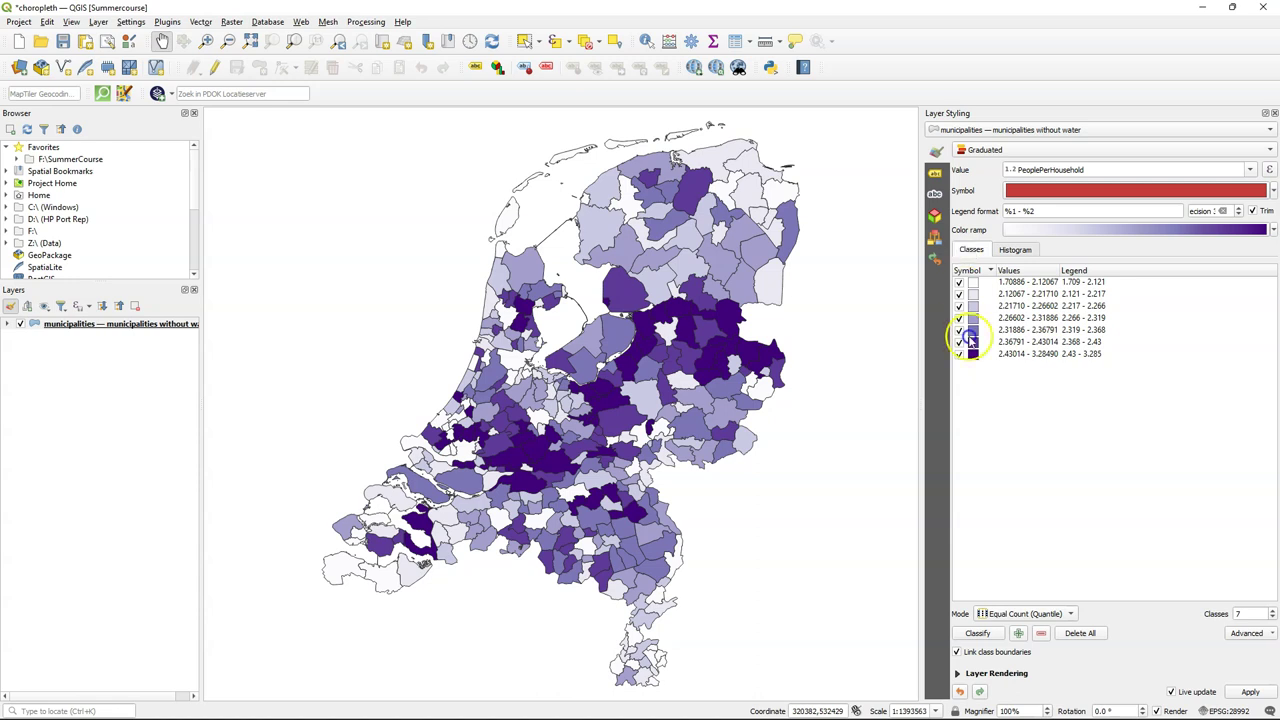
click(1005, 614)
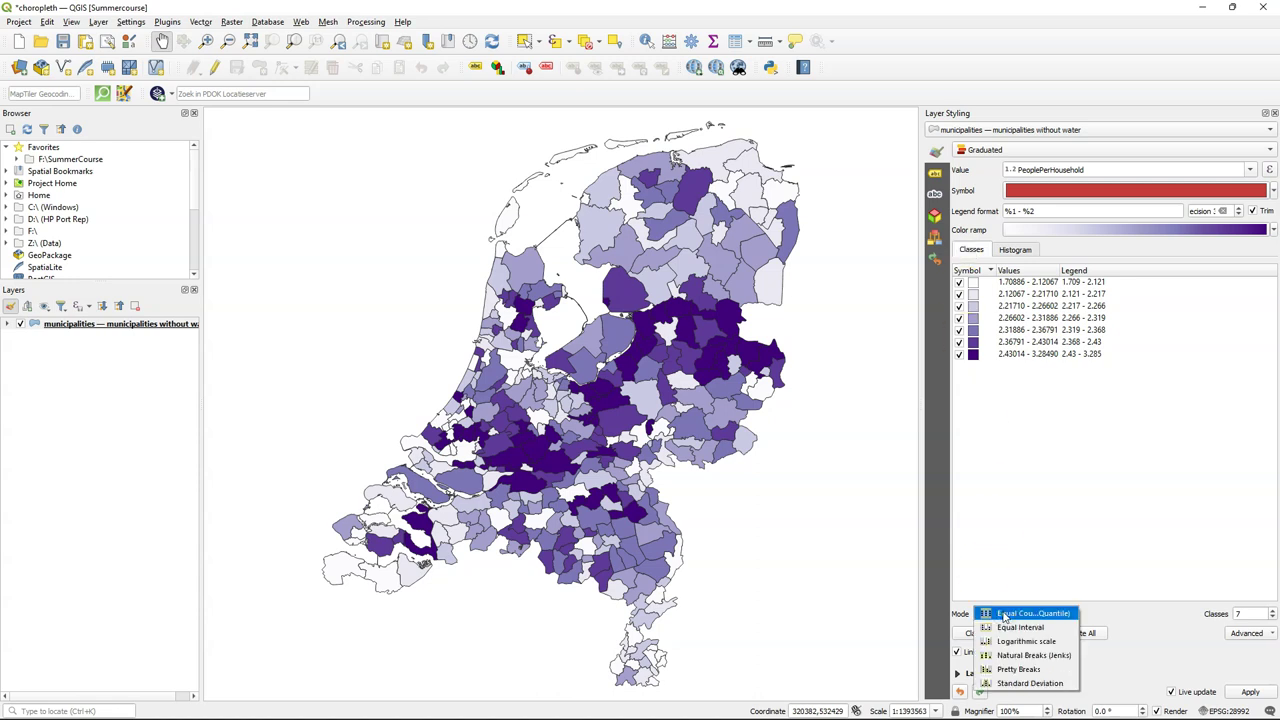
click(1020, 655)
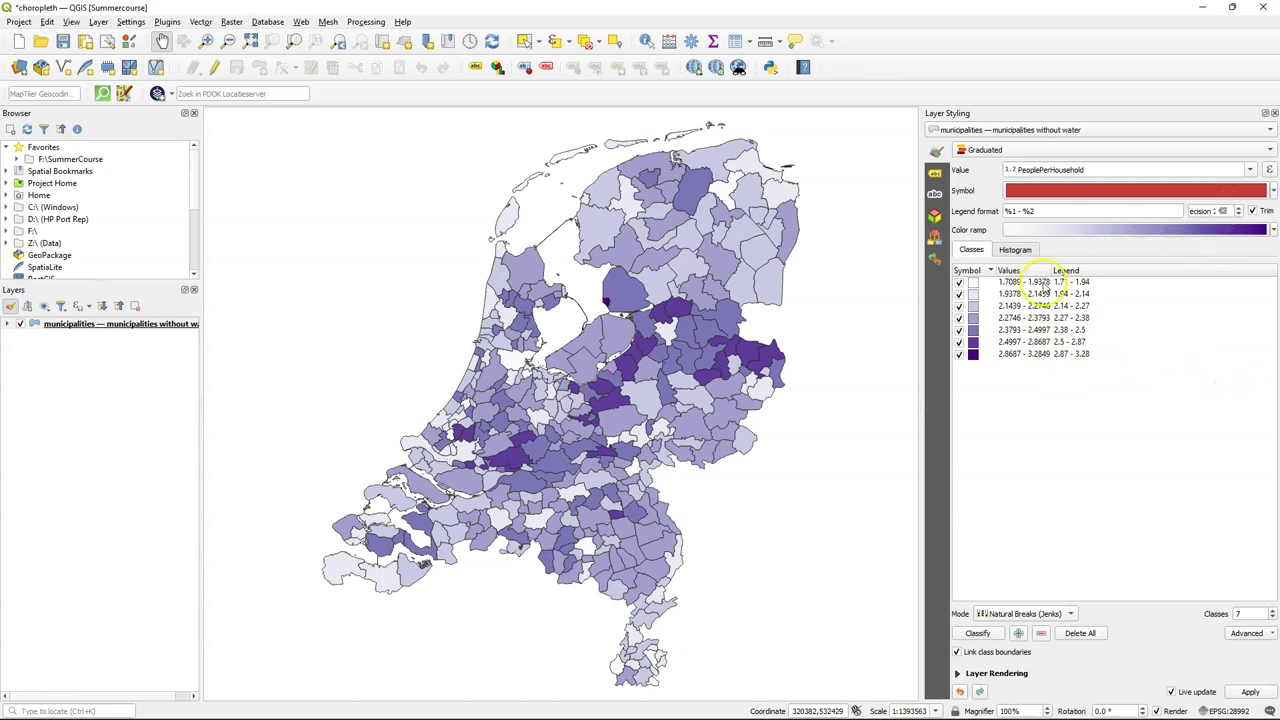
Step: Turn on Single Labels for the municipalities layer, using the gemeentenaam field as the label value
click(935, 176)
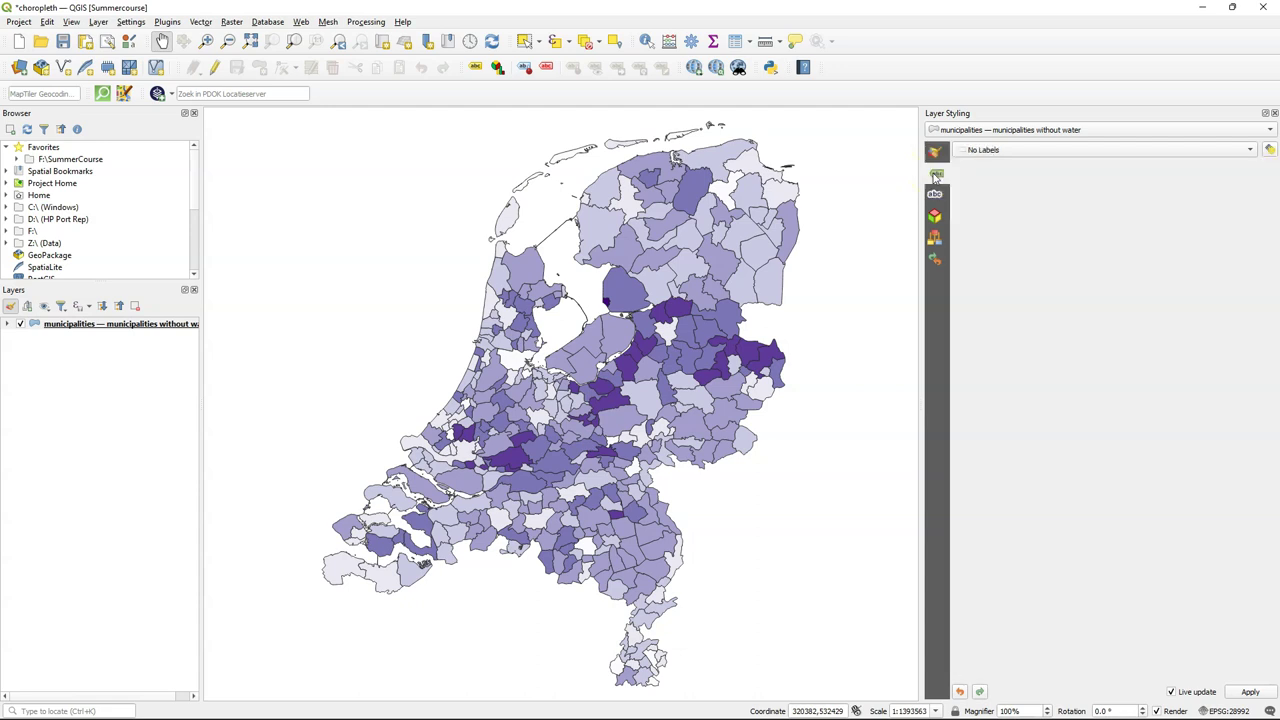
click(1043, 155)
click(1043, 165)
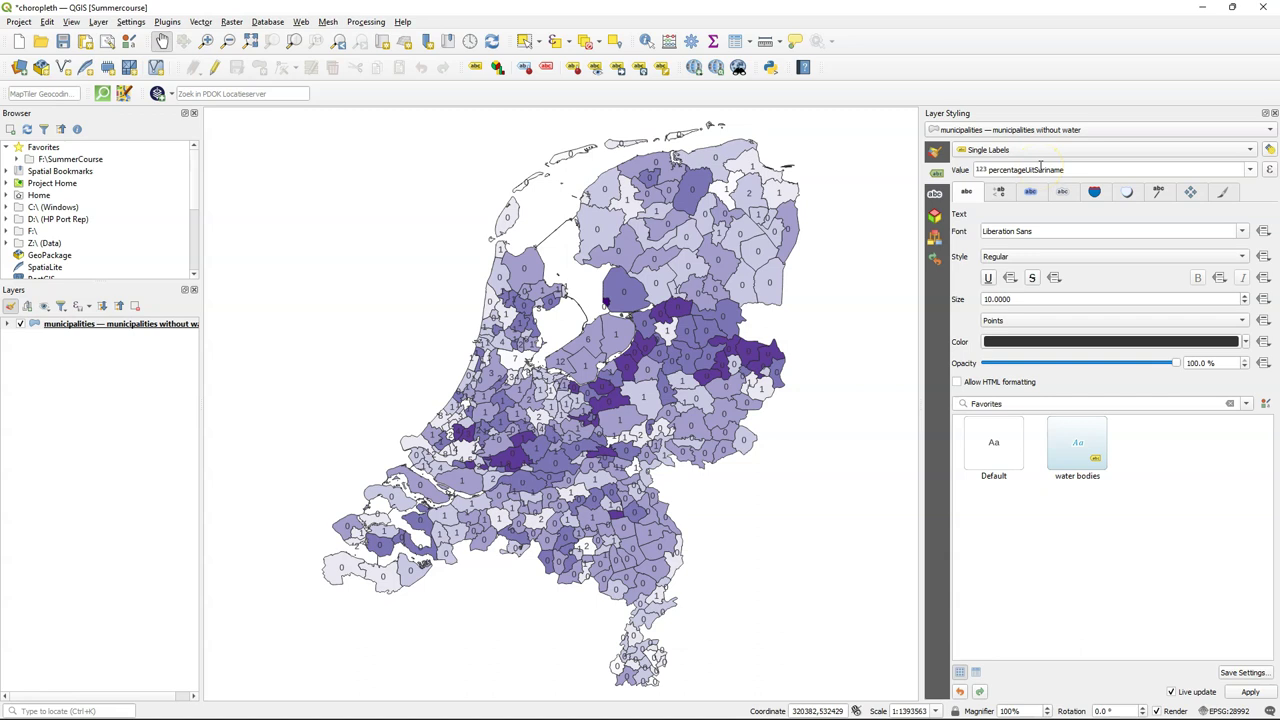
click(1249, 171)
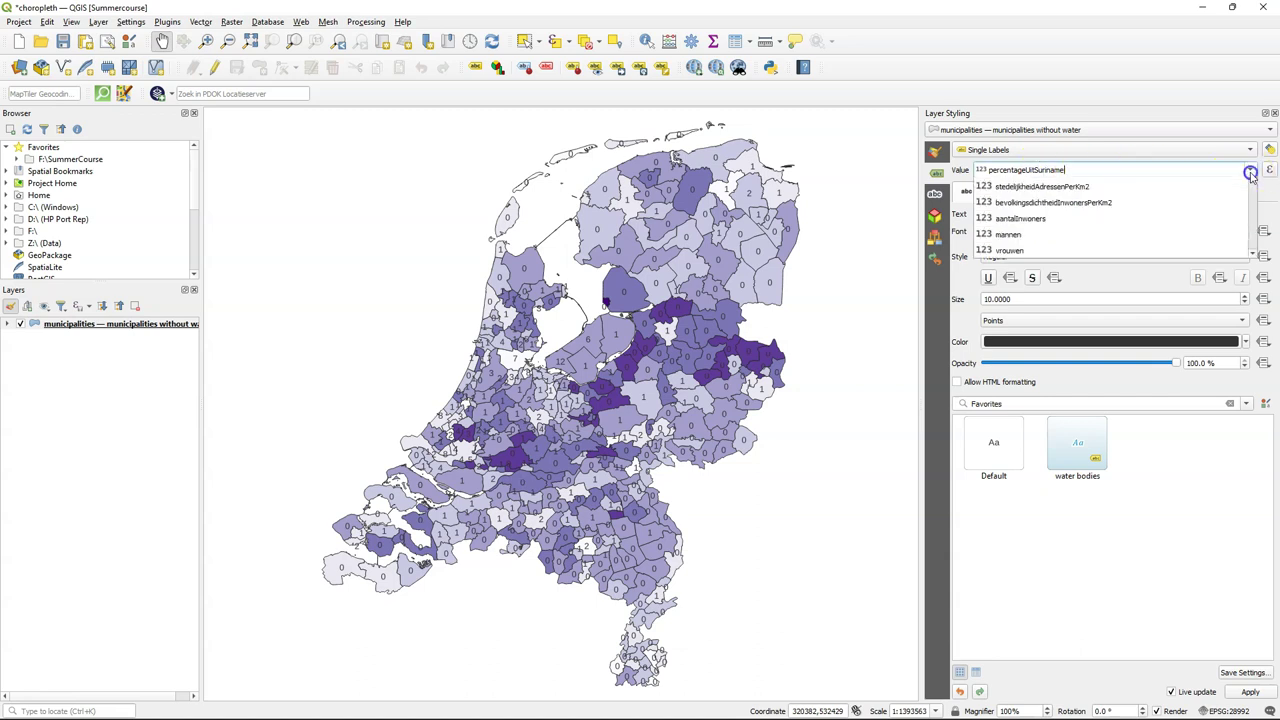
scroll(1018, 232, up, 5)
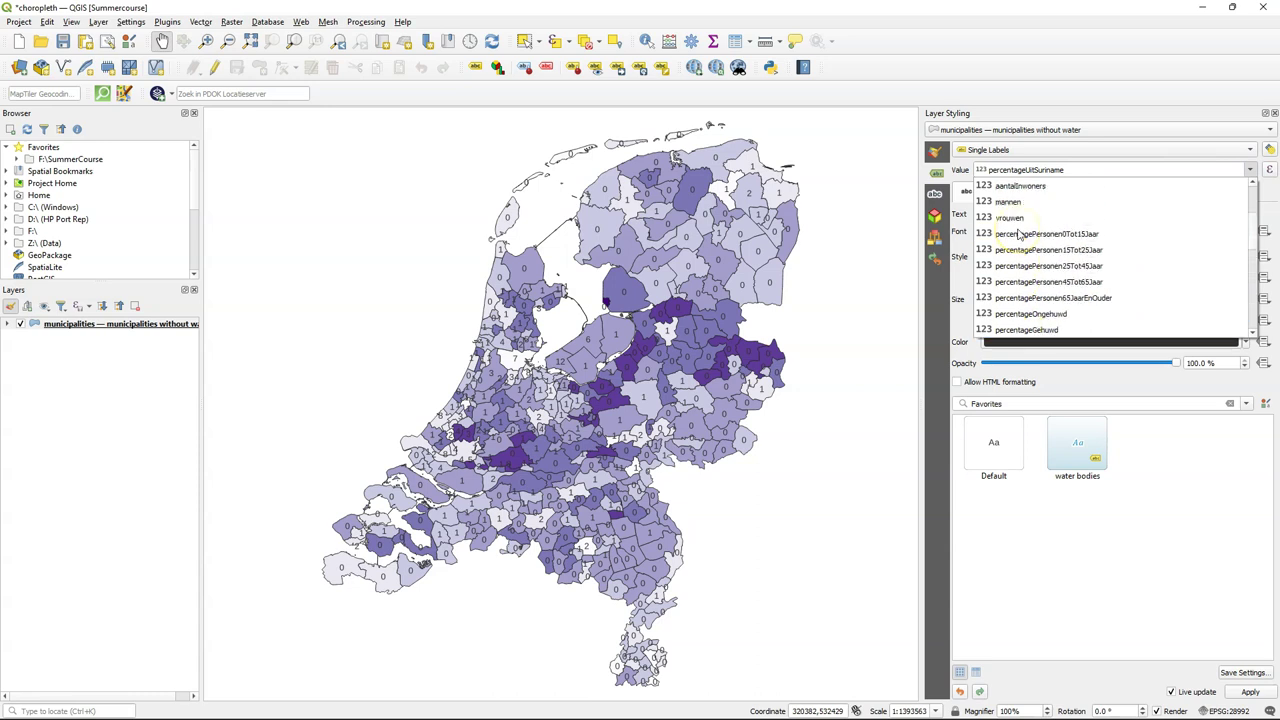
scroll(1018, 232, up, 1)
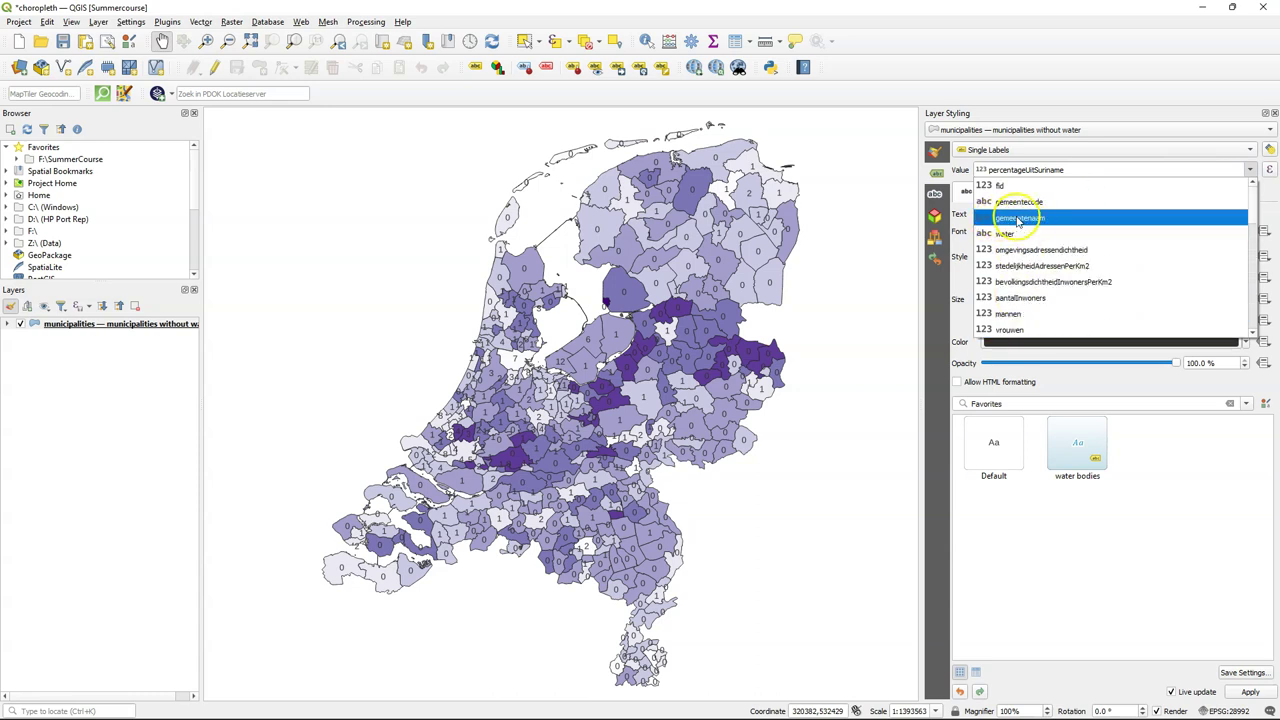
click(1038, 218)
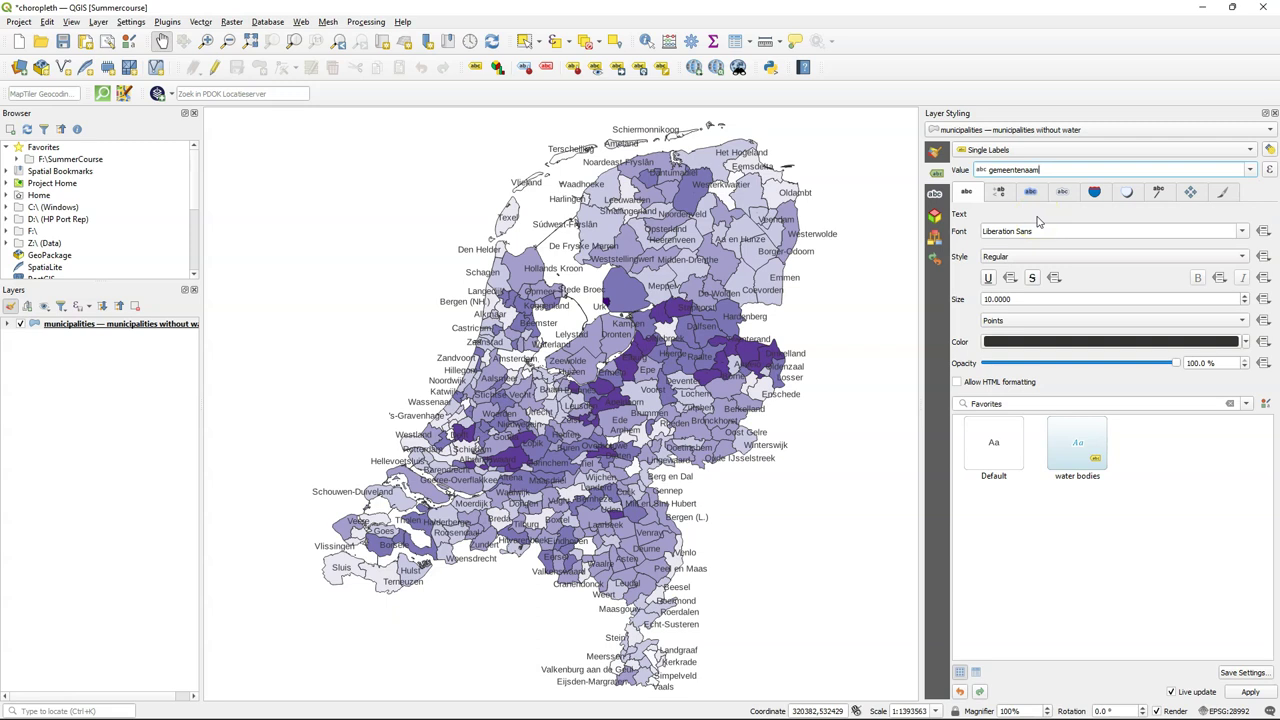
Step: Allow all labels including colliding ones, and restrict Show label with the data-defined expression "aantalInwoners" > 100000
click(1224, 193)
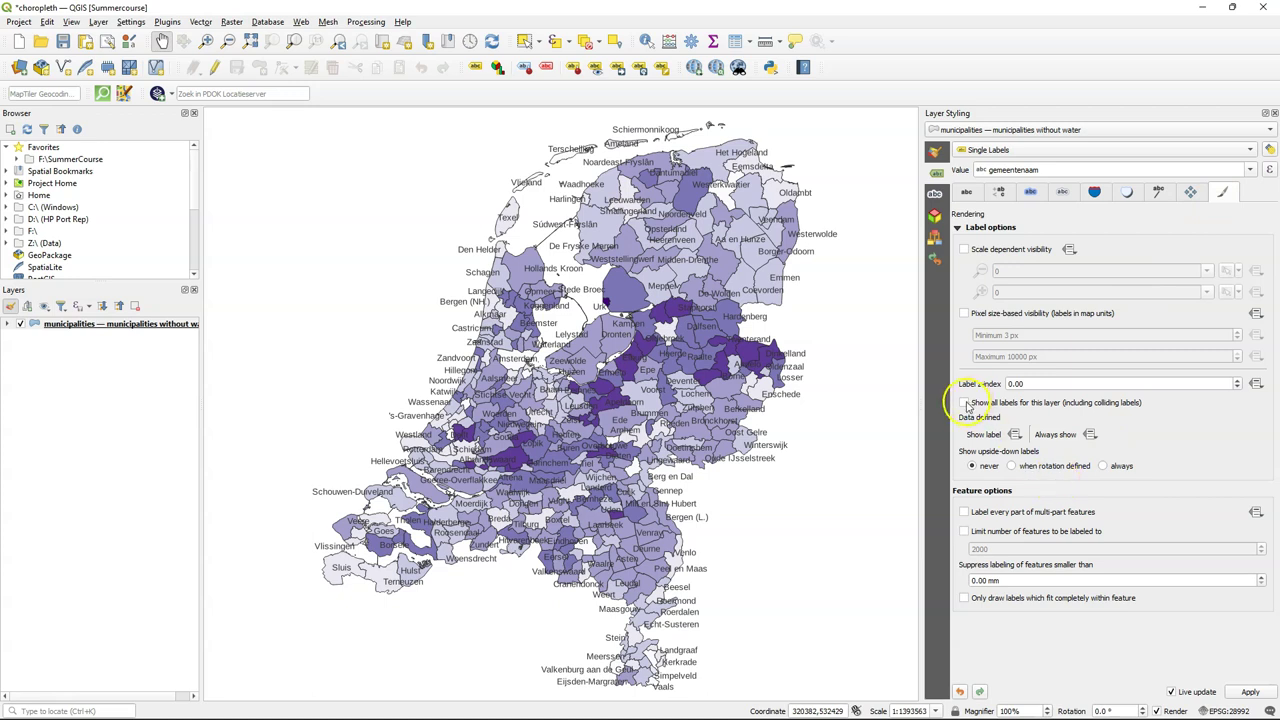
click(964, 403)
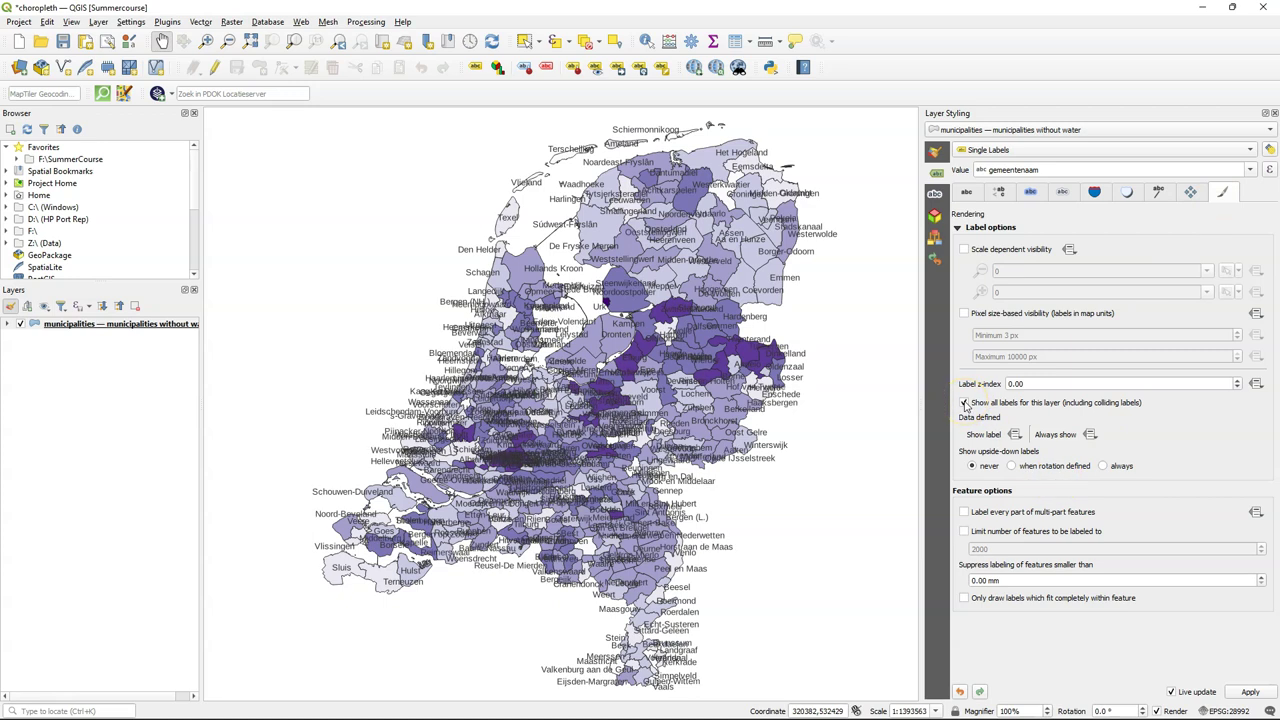
click(1015, 435)
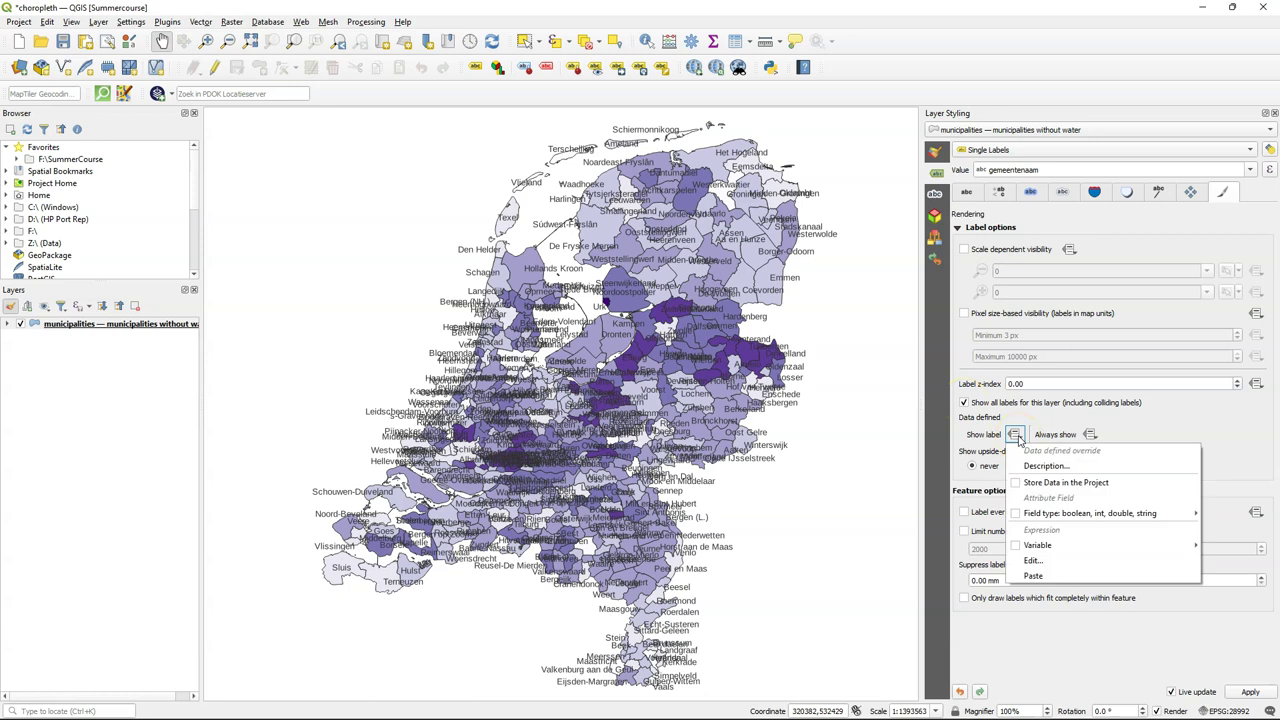
click(1068, 560)
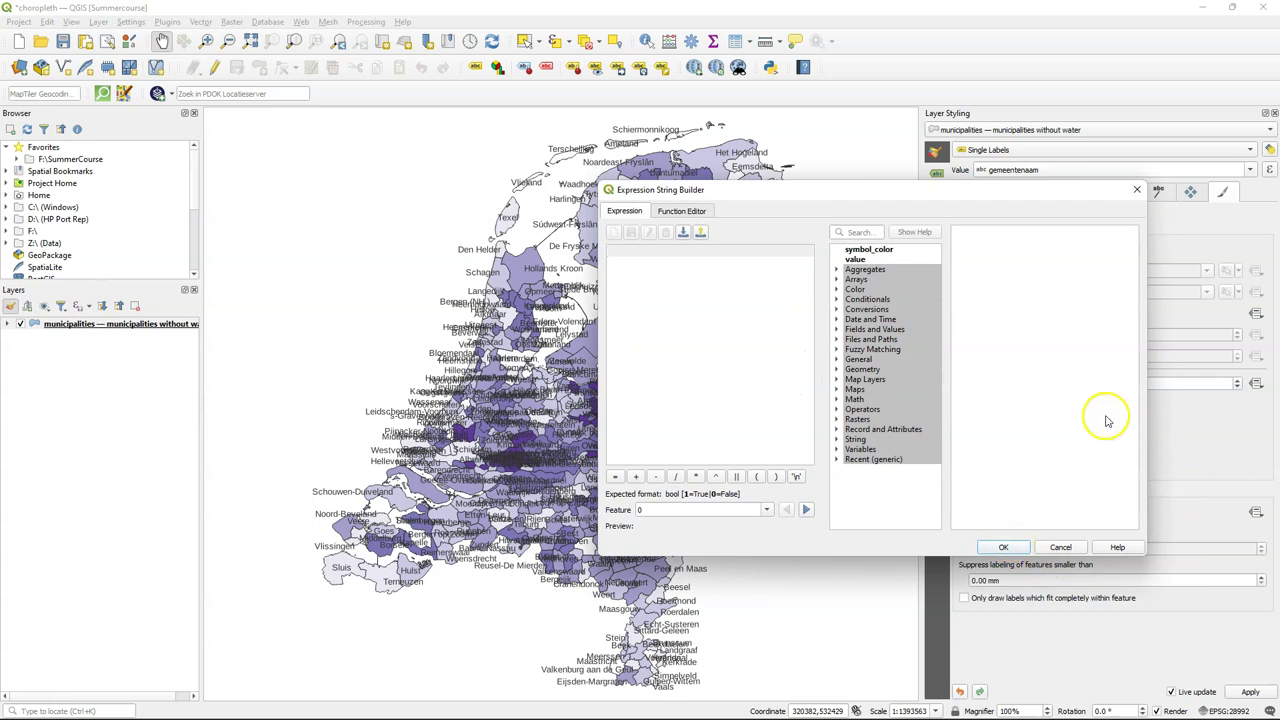
click(837, 331)
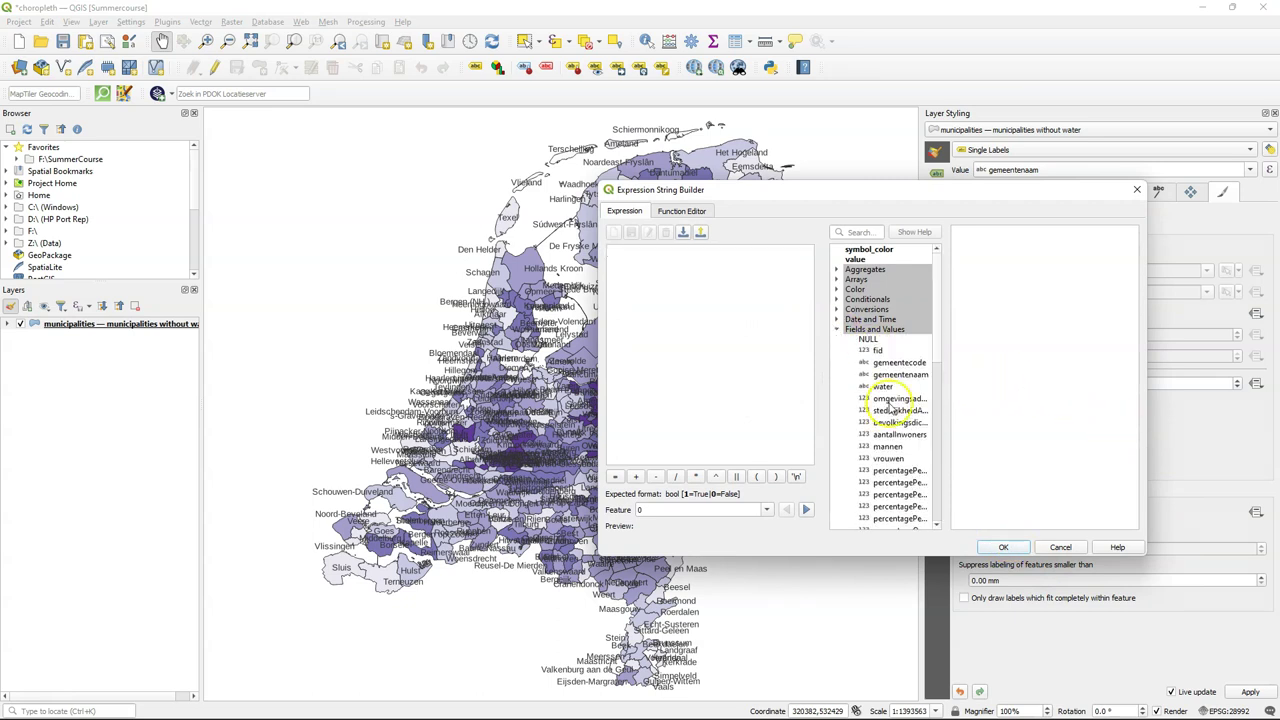
scroll(890, 415, down, 1)
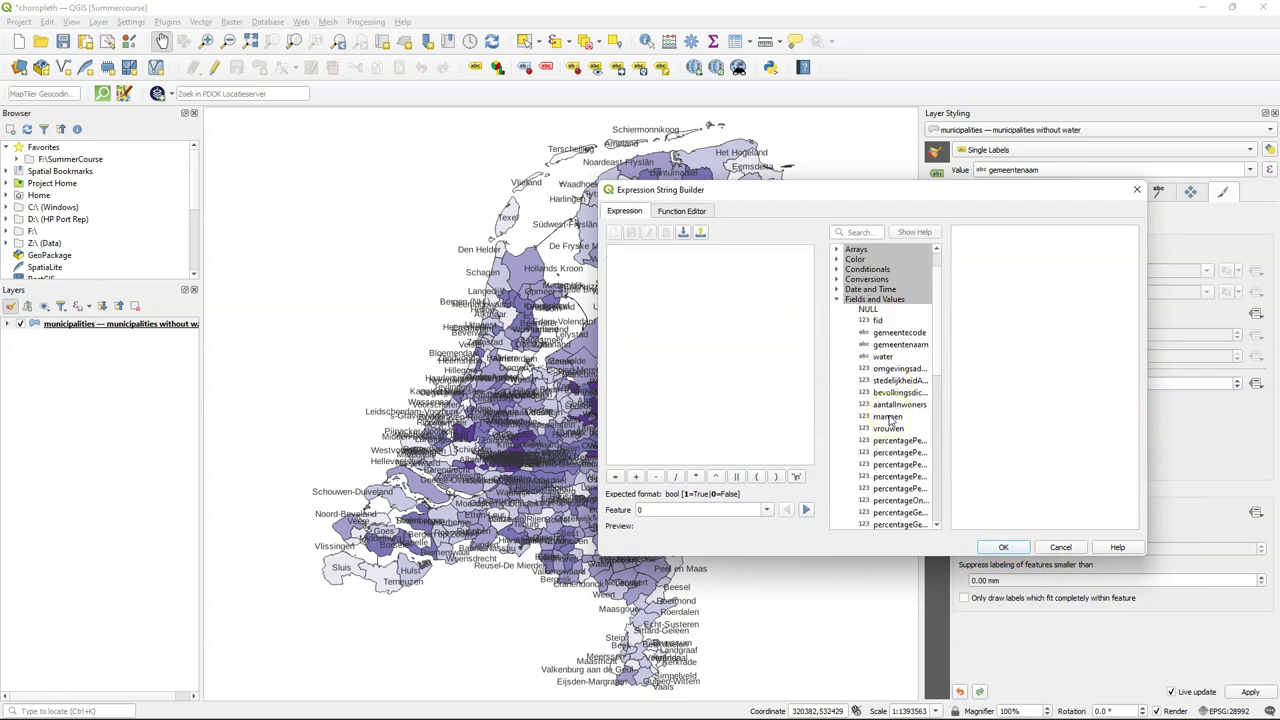
double_click(897, 405)
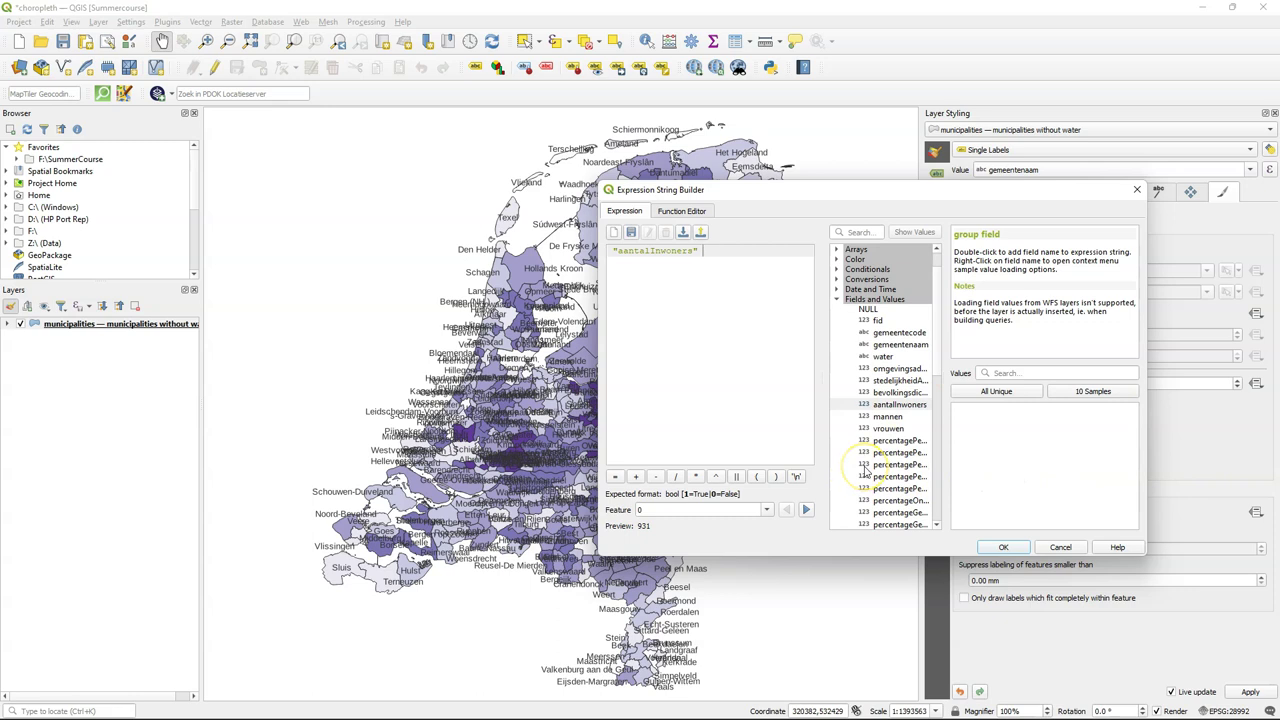
text(>)
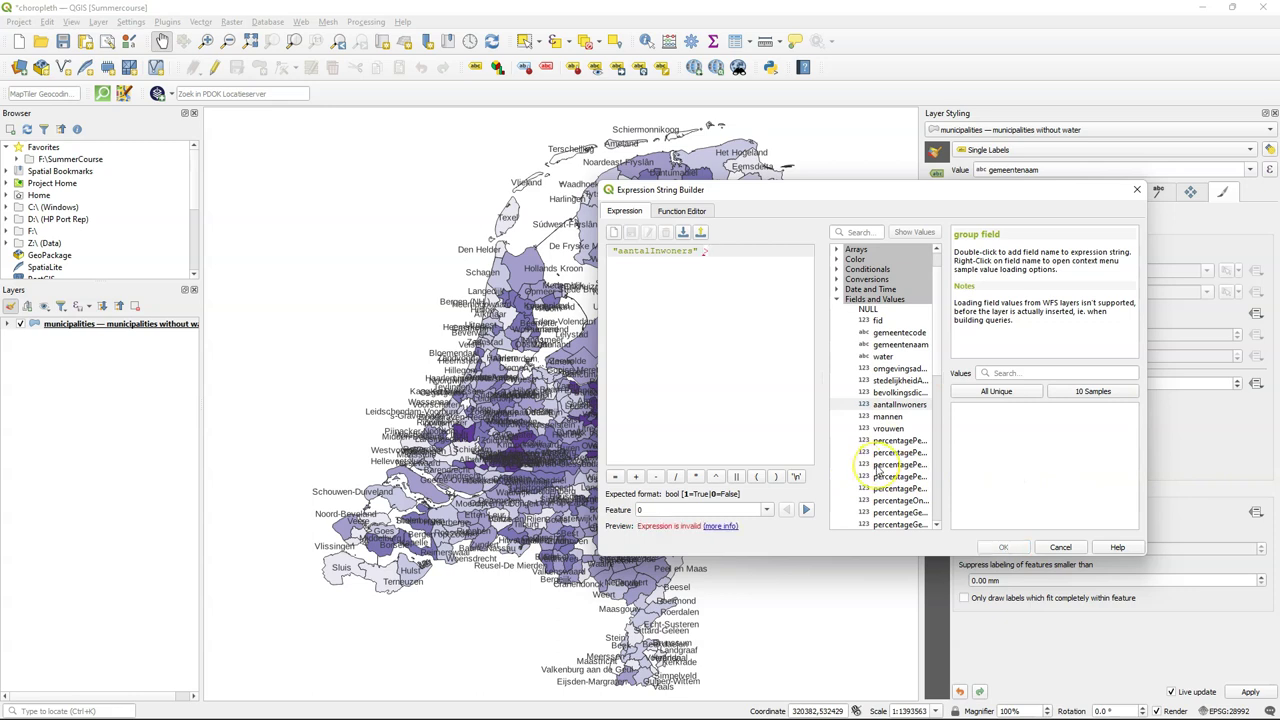
text( 100000)
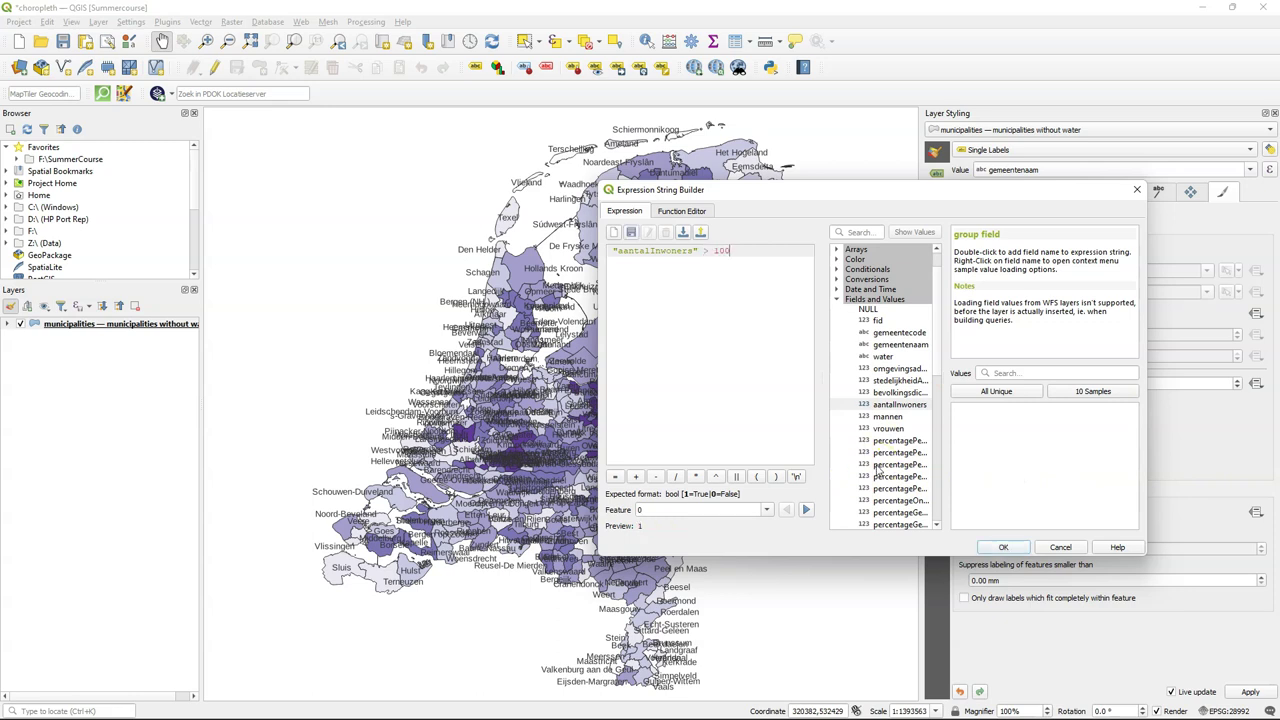
click(1003, 548)
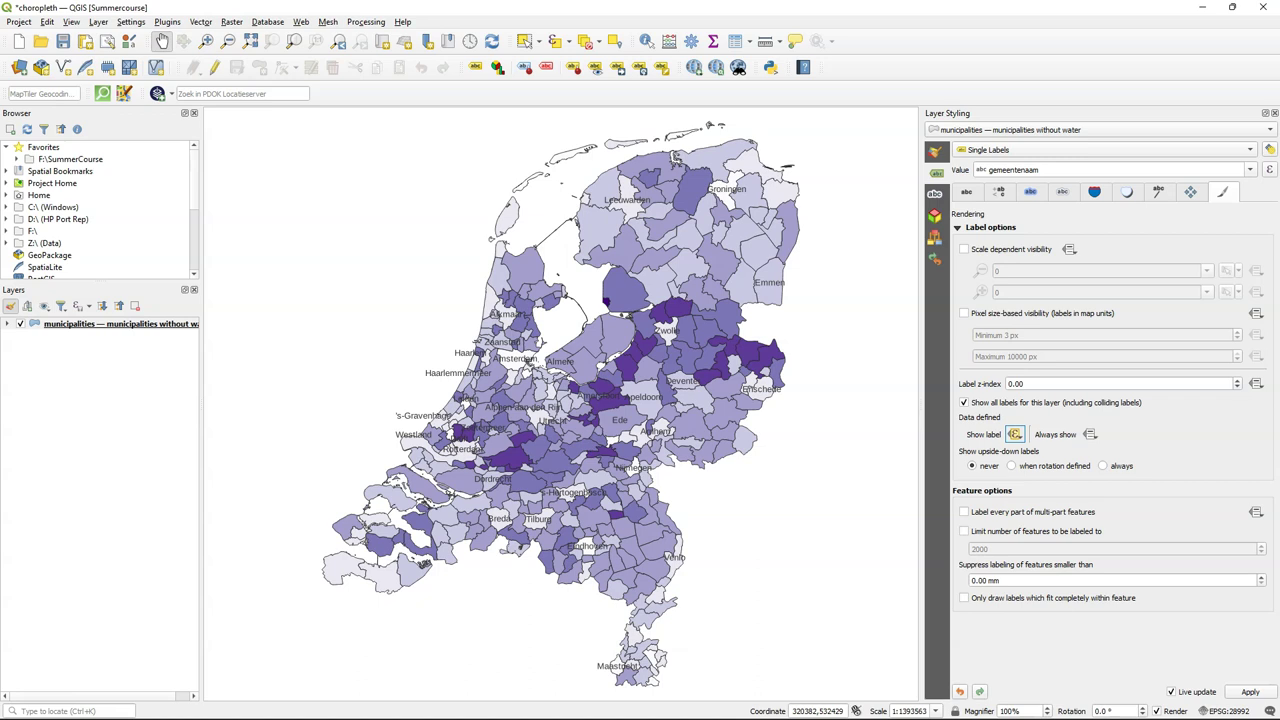
Step: Draw a text buffer of 0.5 millimeters around the municipality labels and save the project
click(1030, 193)
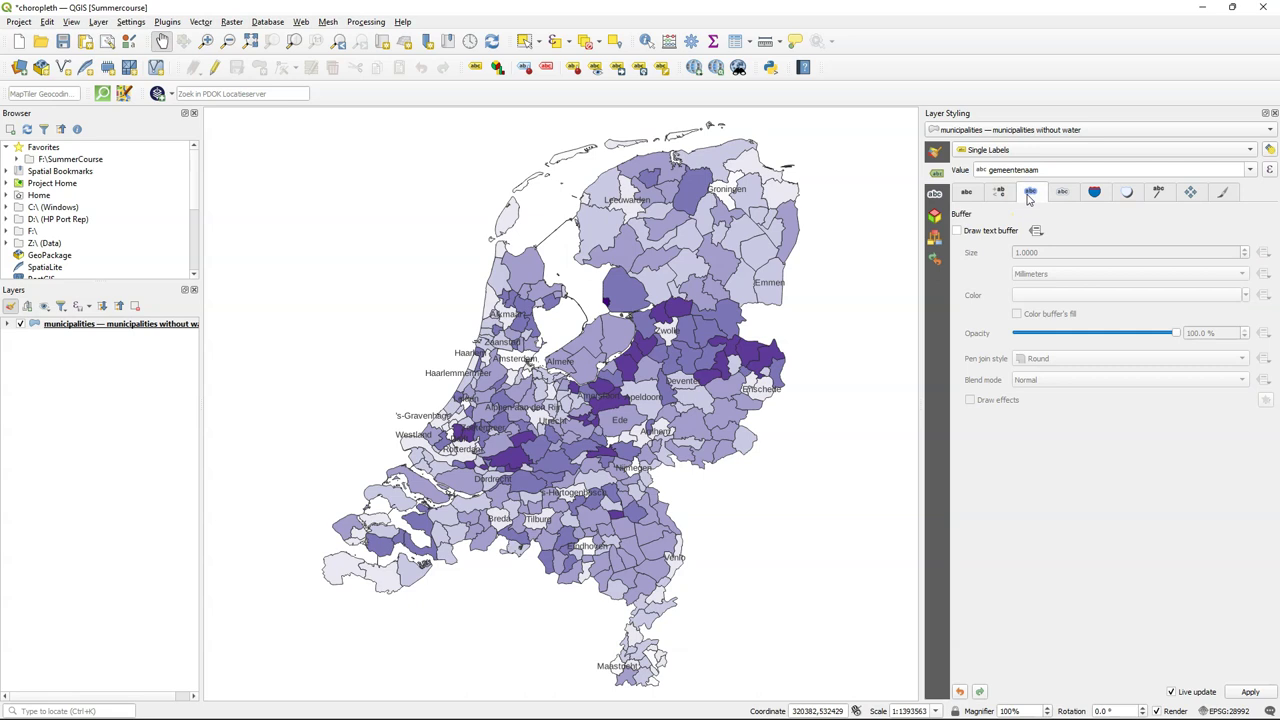
click(956, 231)
click(1063, 254)
text(0.5)
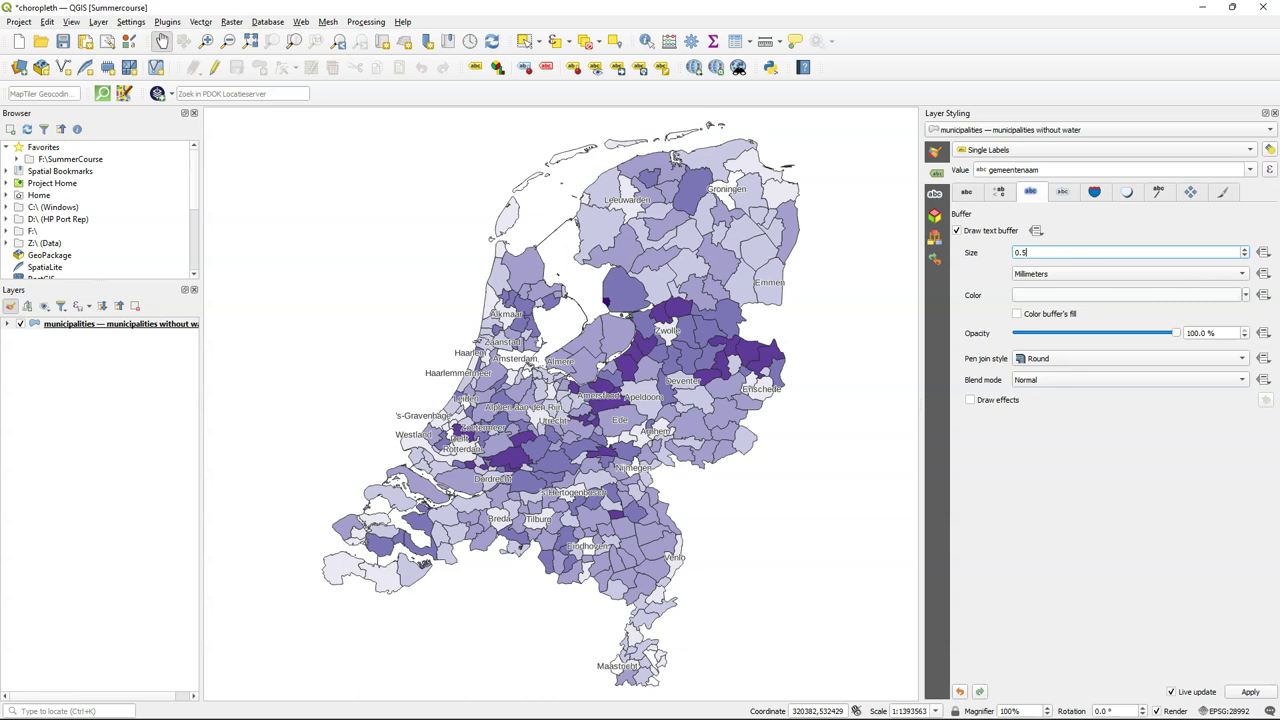
click(63, 41)
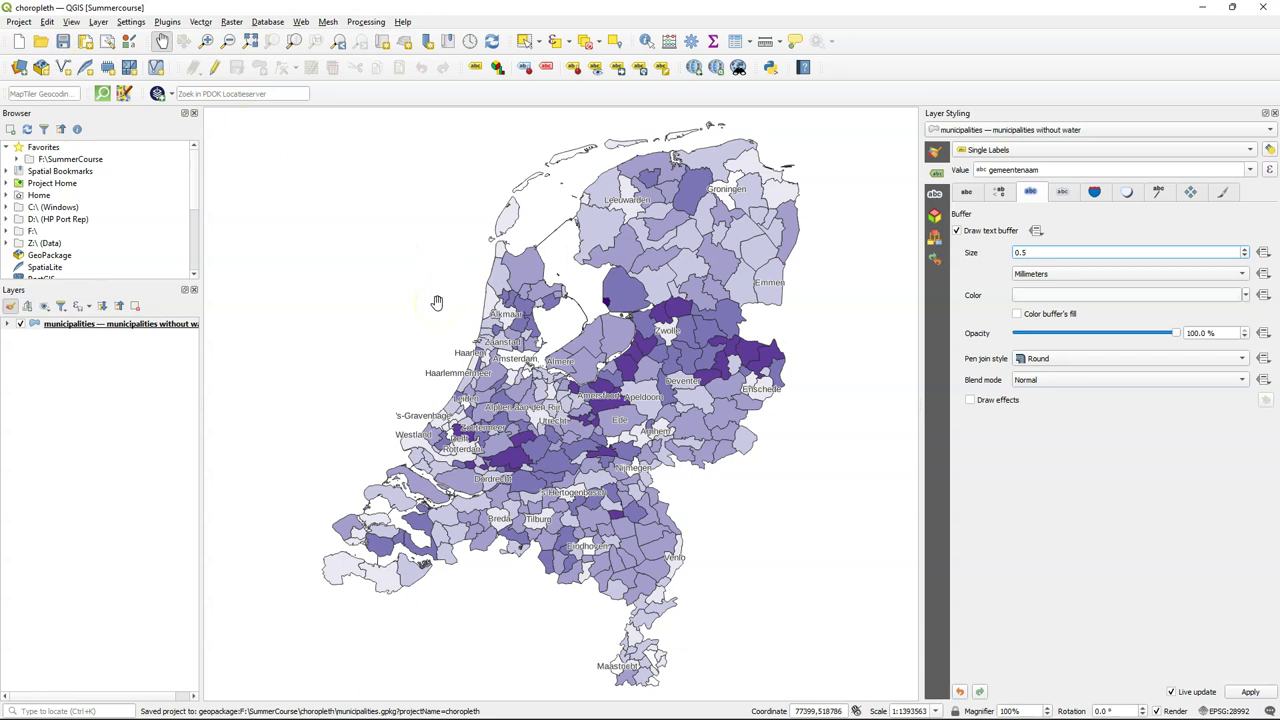
Step: Create a new print layout titled "household size"
click(24, 22)
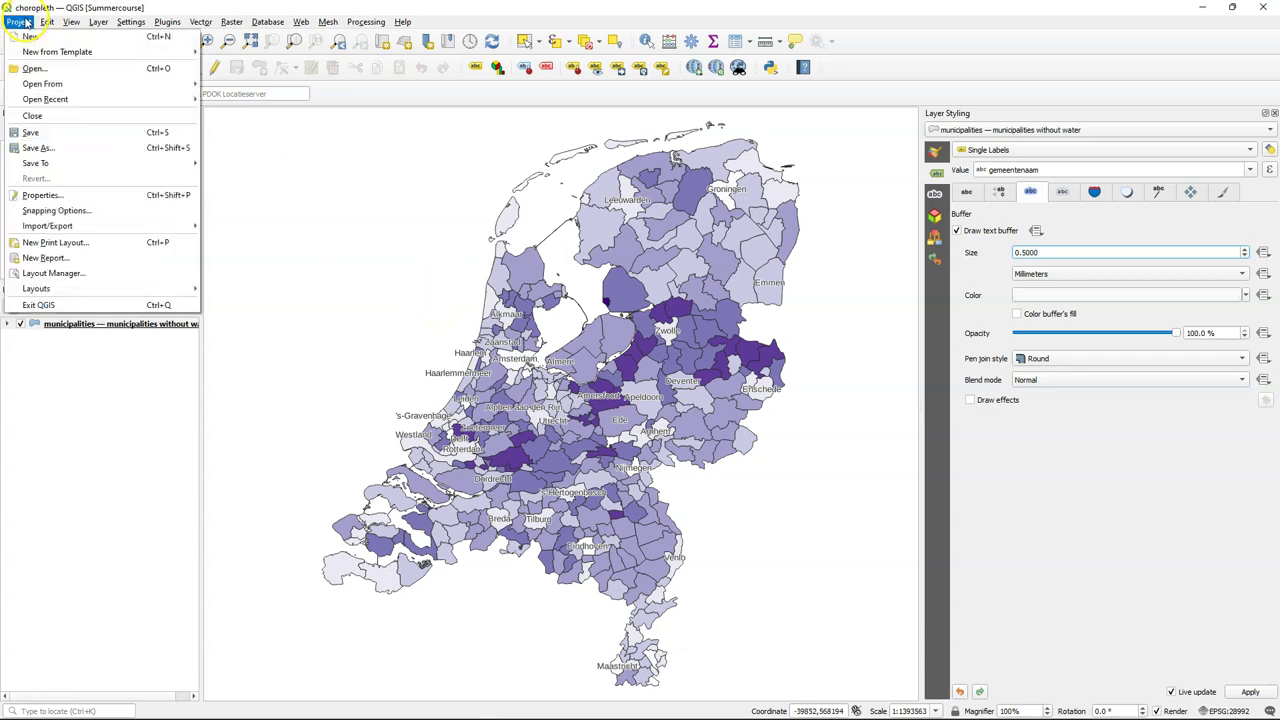
click(58, 243)
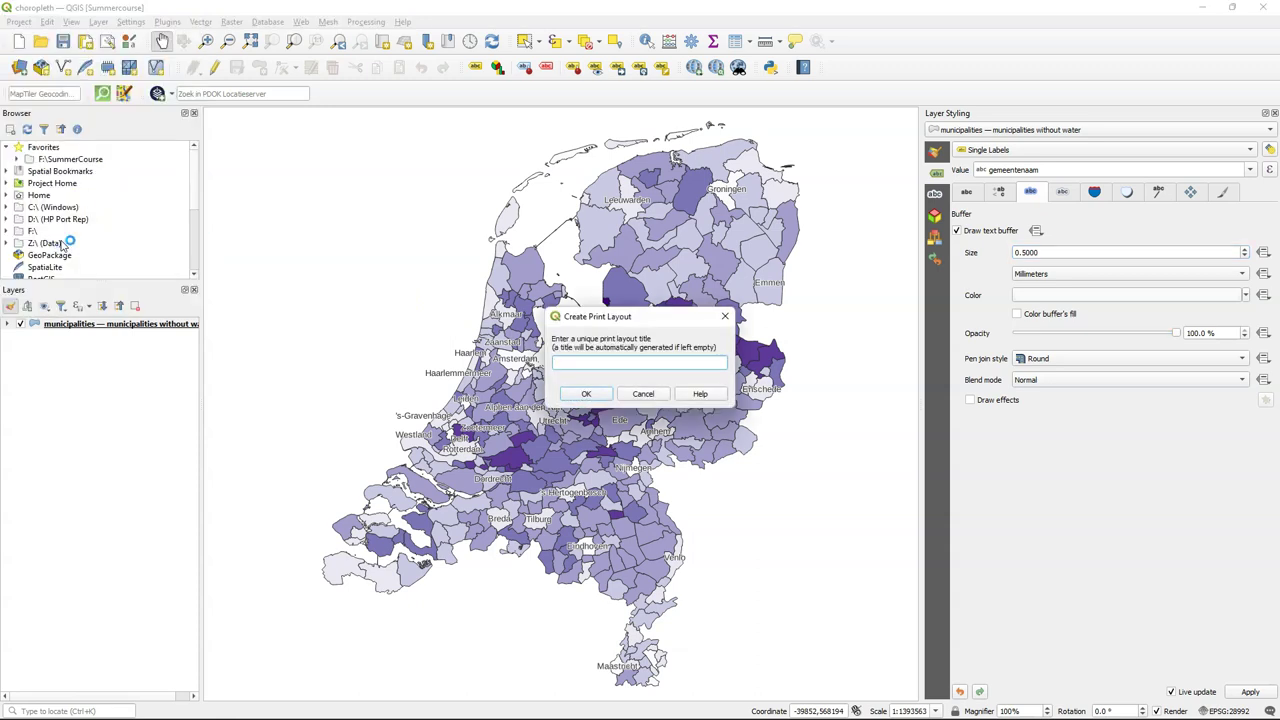
text(household size)
key(Return)
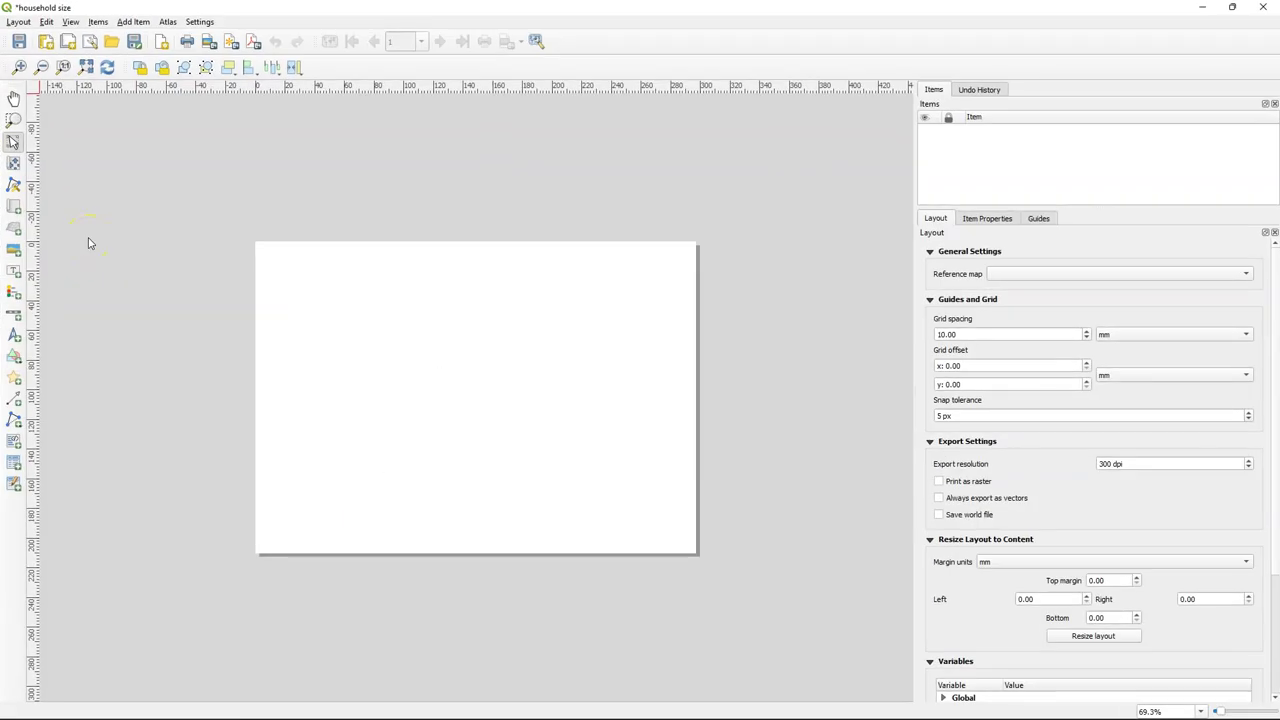
Step: Change the A4 layout page's orientation to Portrait and fit the full page in view
right_click(421, 306)
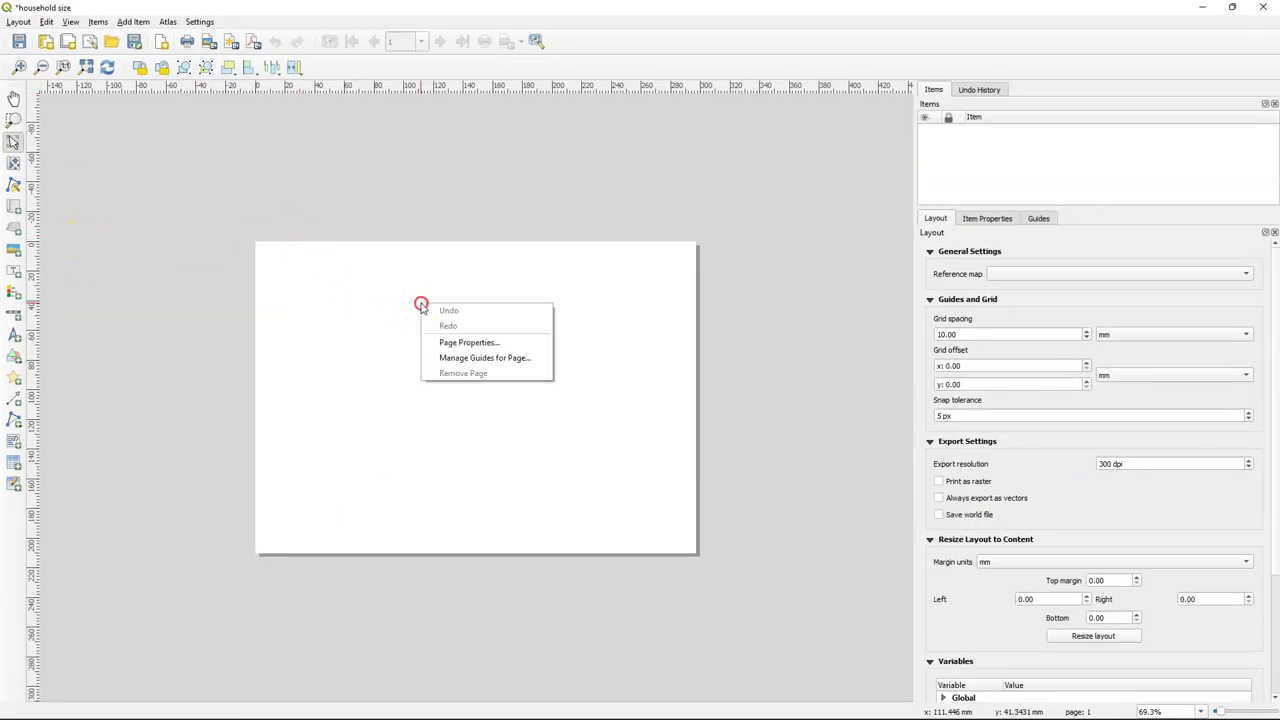
click(1077, 295)
click(1008, 280)
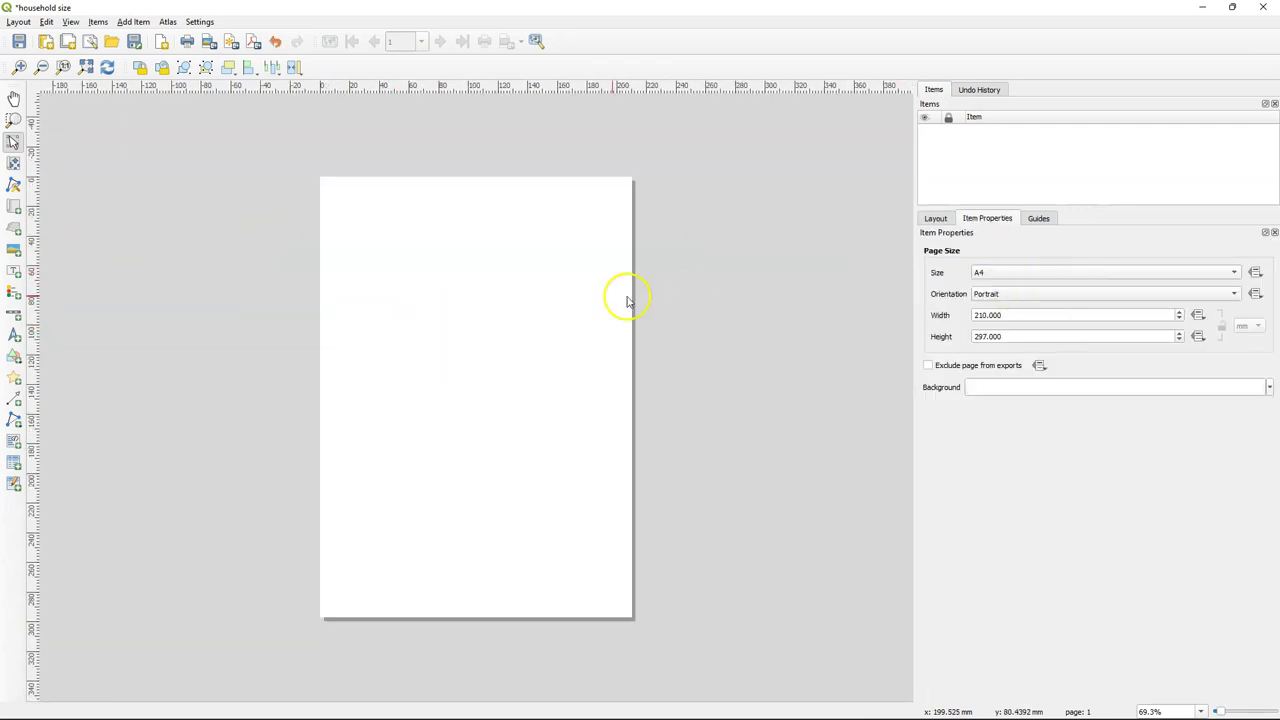
click(86, 67)
click(59, 115)
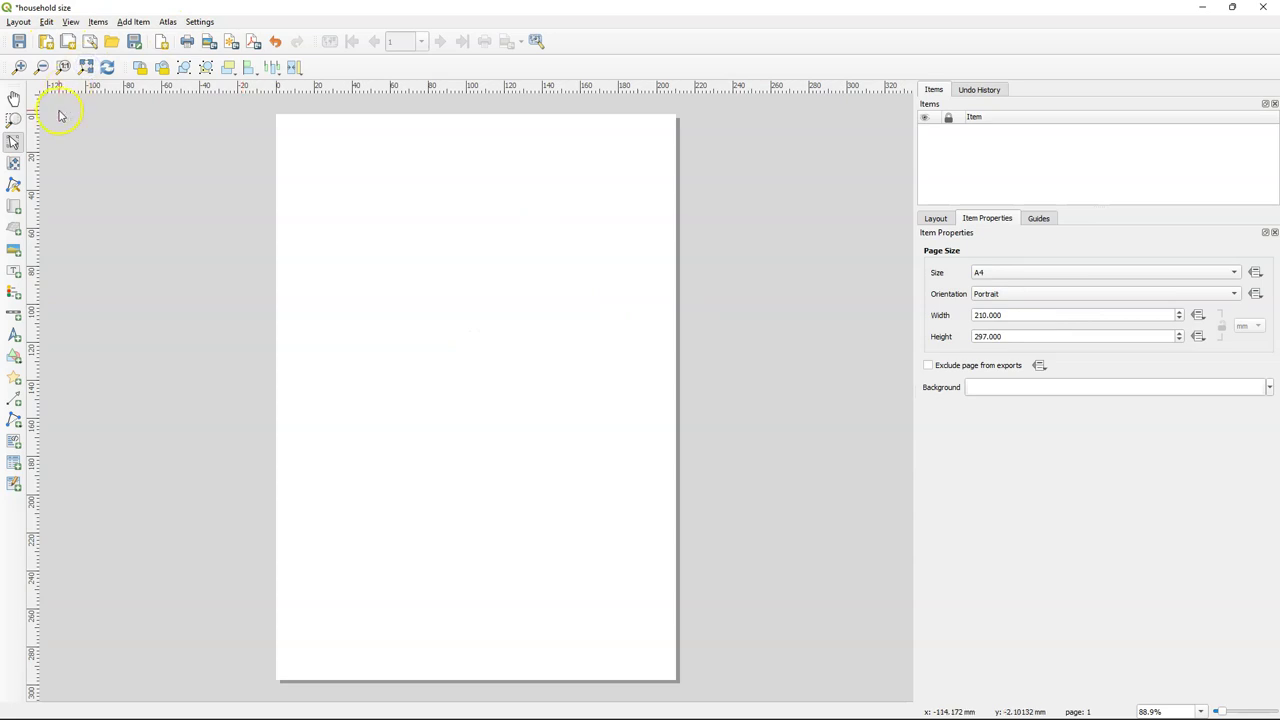
Step: Add a map covering the whole page, and scale and shift its content so the entire Netherlands fits inside
click(14, 207)
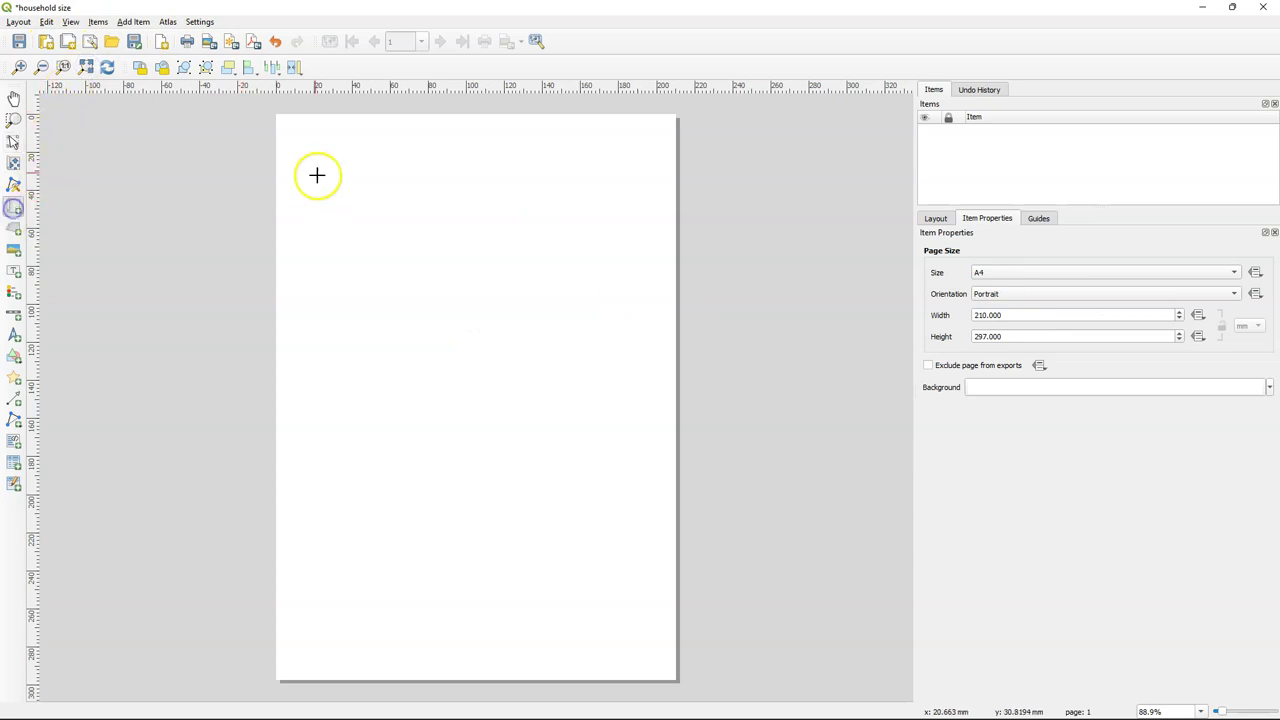
drag(272, 115, 679, 679)
click(14, 163)
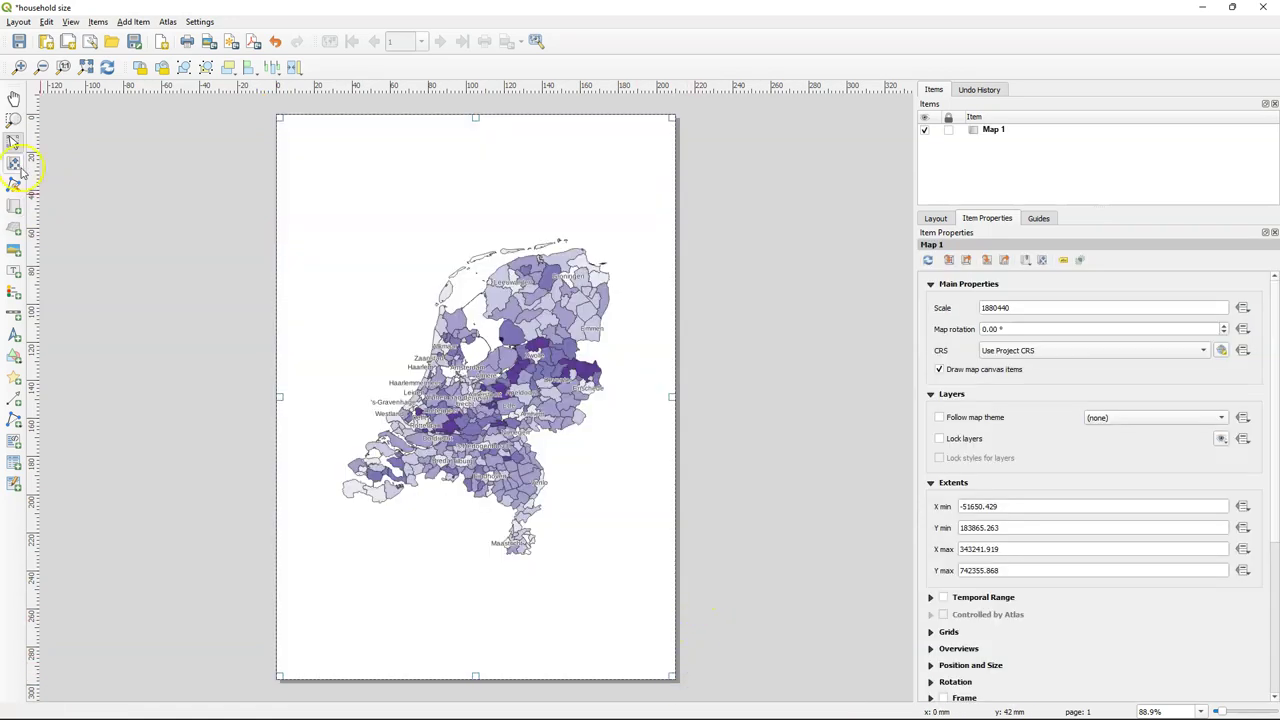
scroll(515, 388, up, 1)
scroll(508, 390, down, 1)
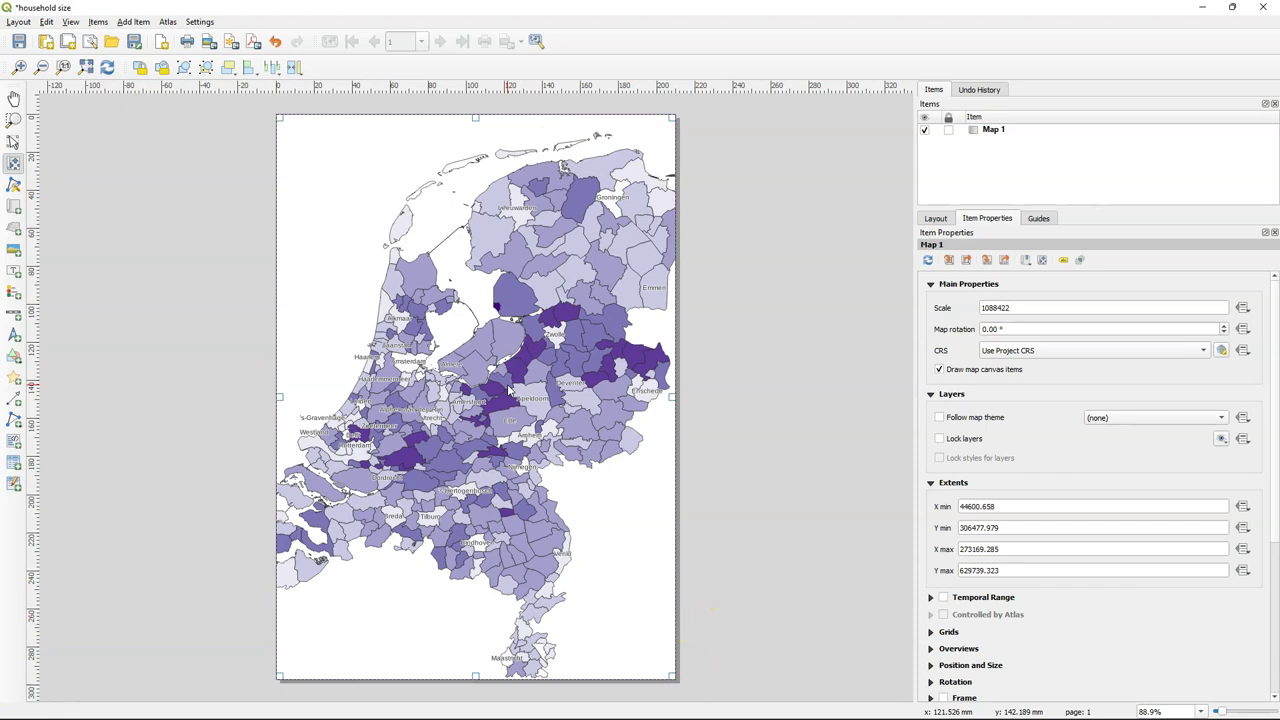
scroll(508, 390, down, 1)
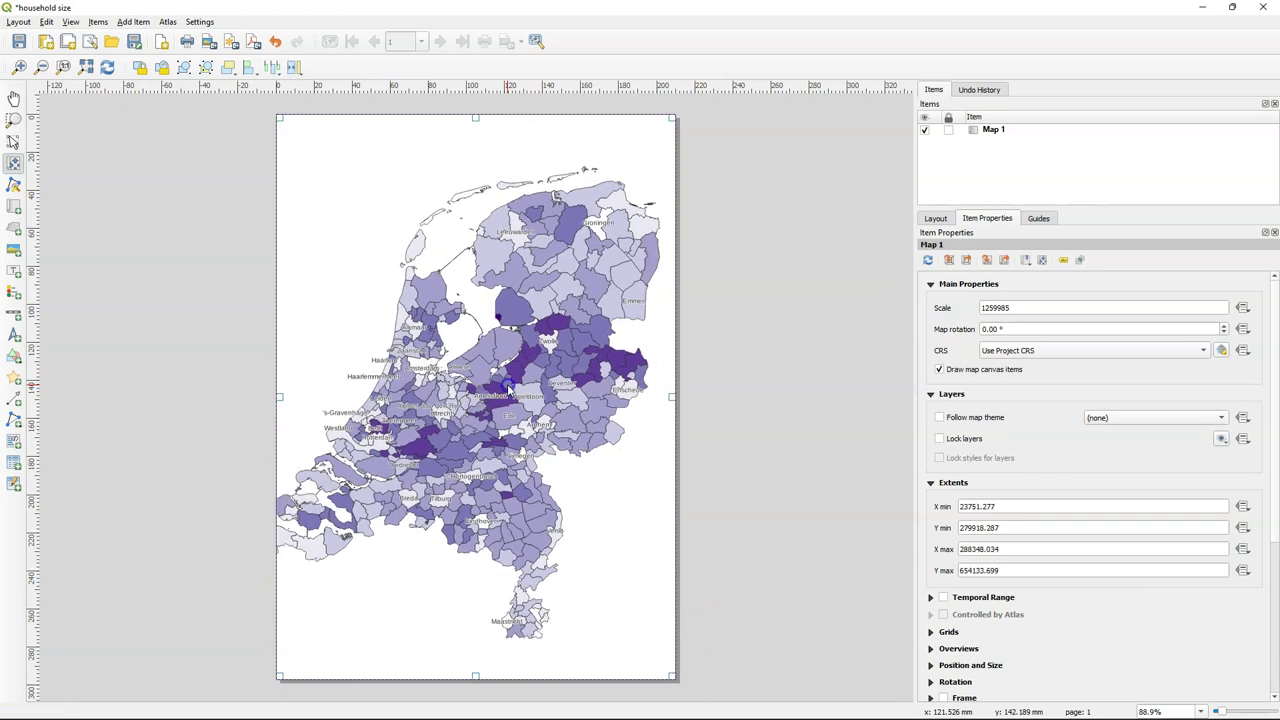
drag(508, 390, 522, 389)
scroll(522, 390, down, 1)
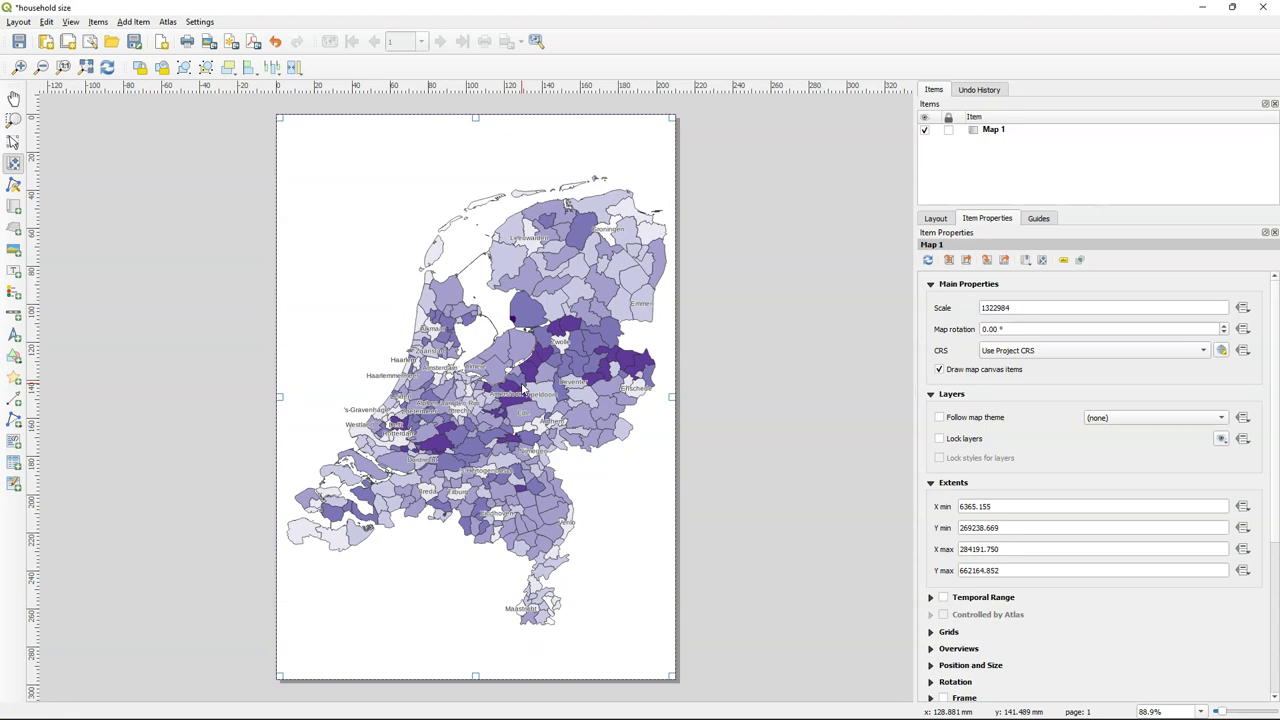
Step: Add a page-wide title label "Household Size (2021)" above the map in Calibri Bold size 36, aligned Center horizontally and Middle vertically
click(14, 270)
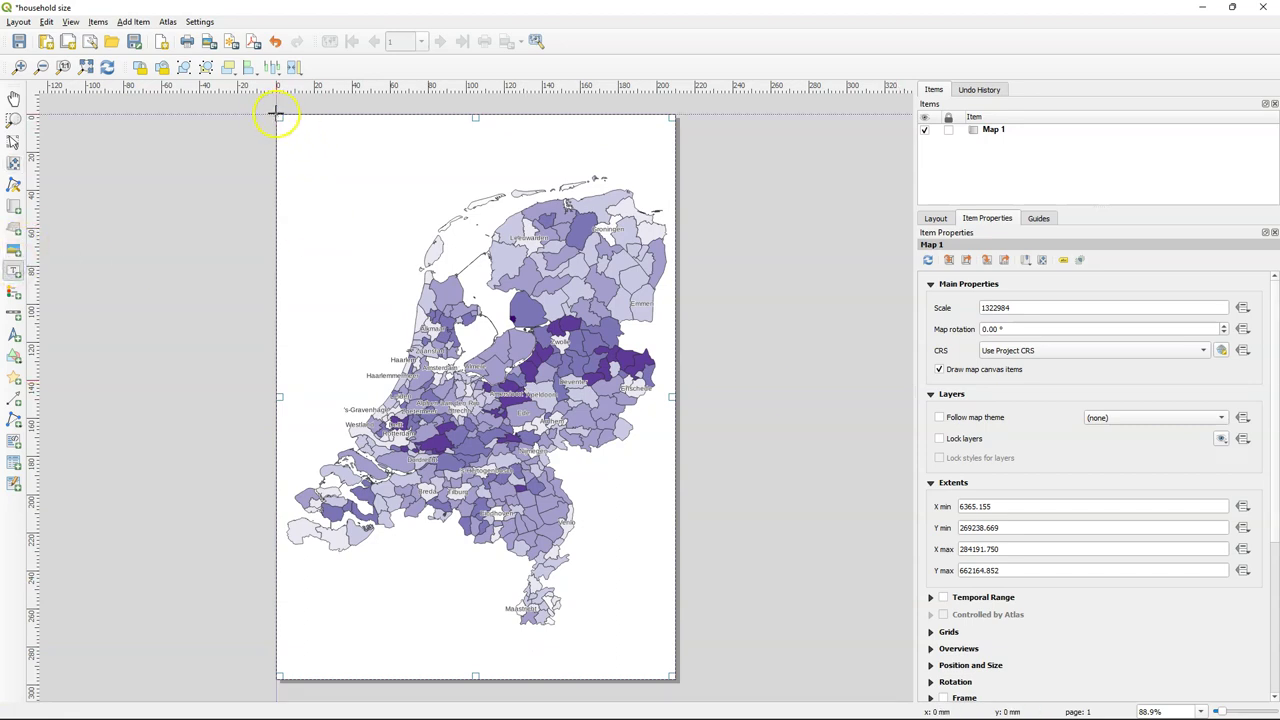
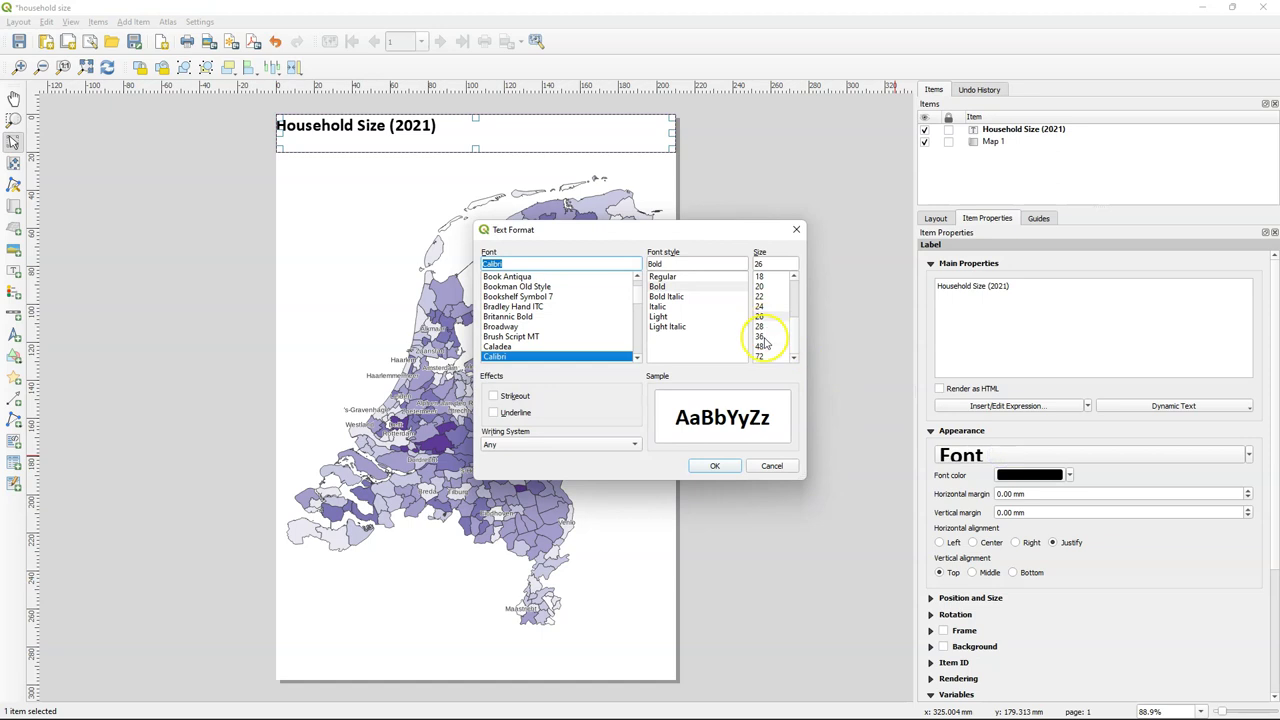
click(715, 466)
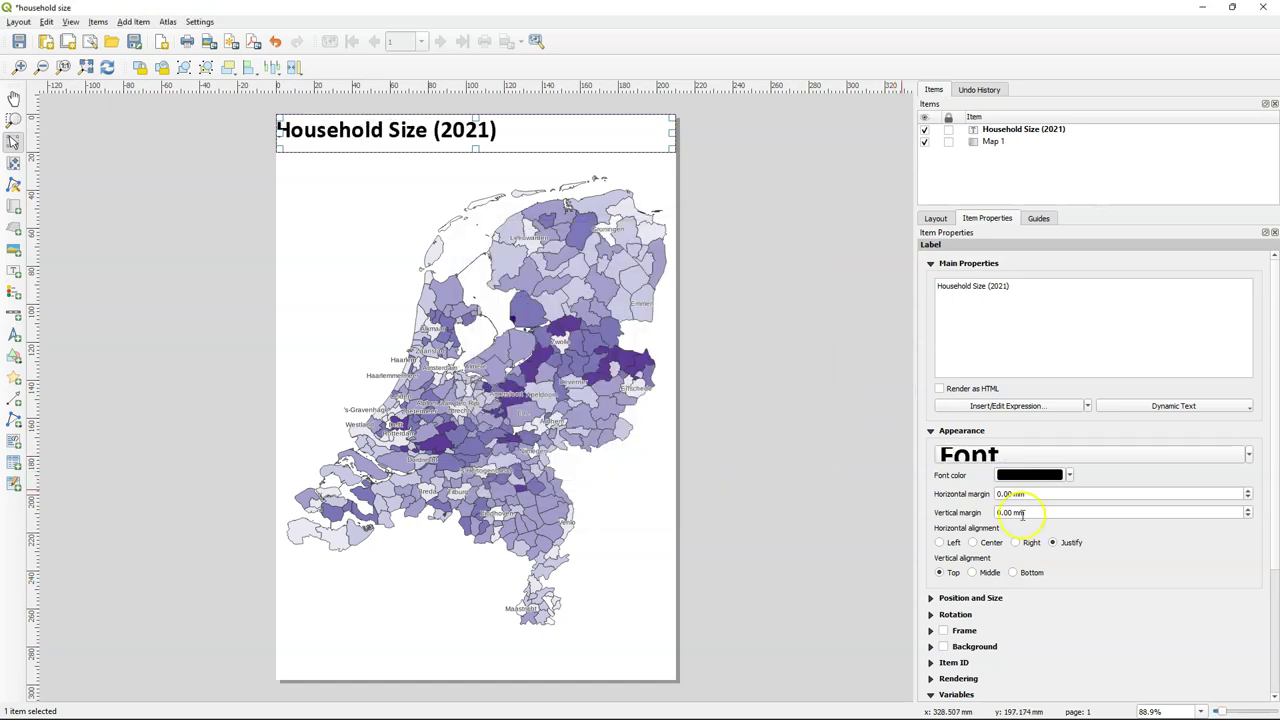
click(974, 543)
click(972, 573)
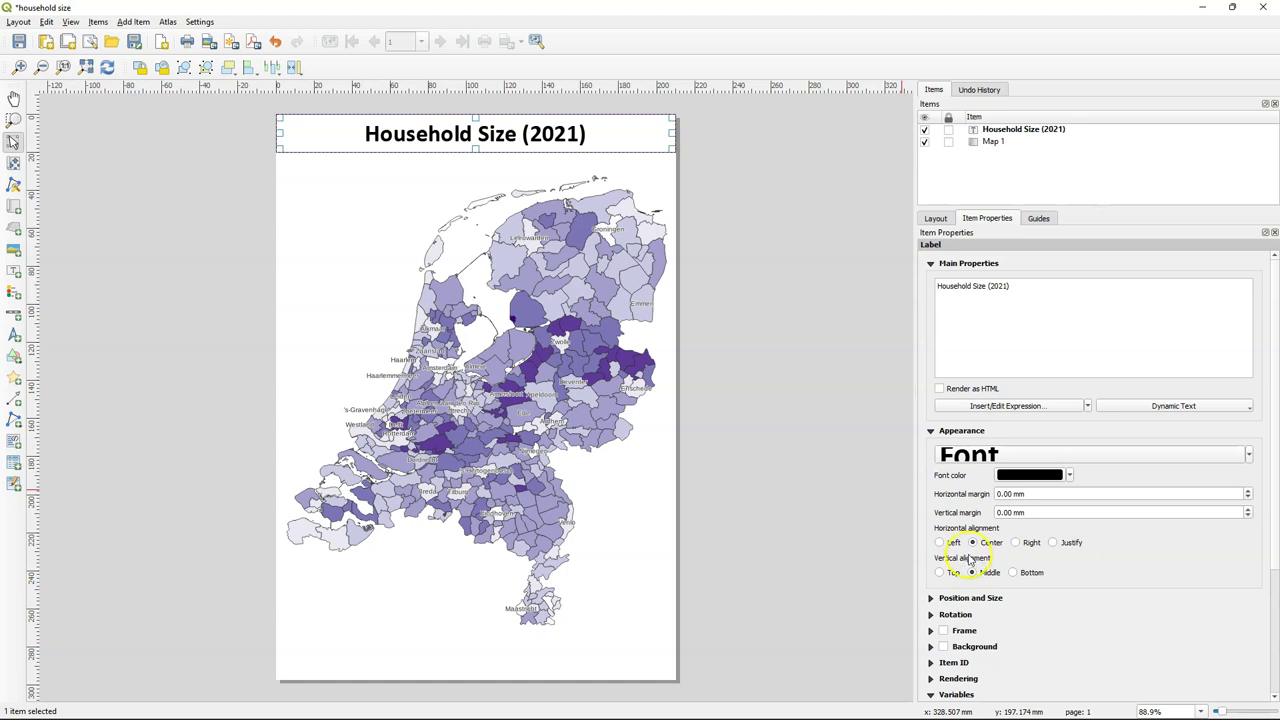
Step: Add a legend over the empty area northwest of the country, with auto update off and the title "People per household"
click(13, 292)
drag(298, 214, 387, 362)
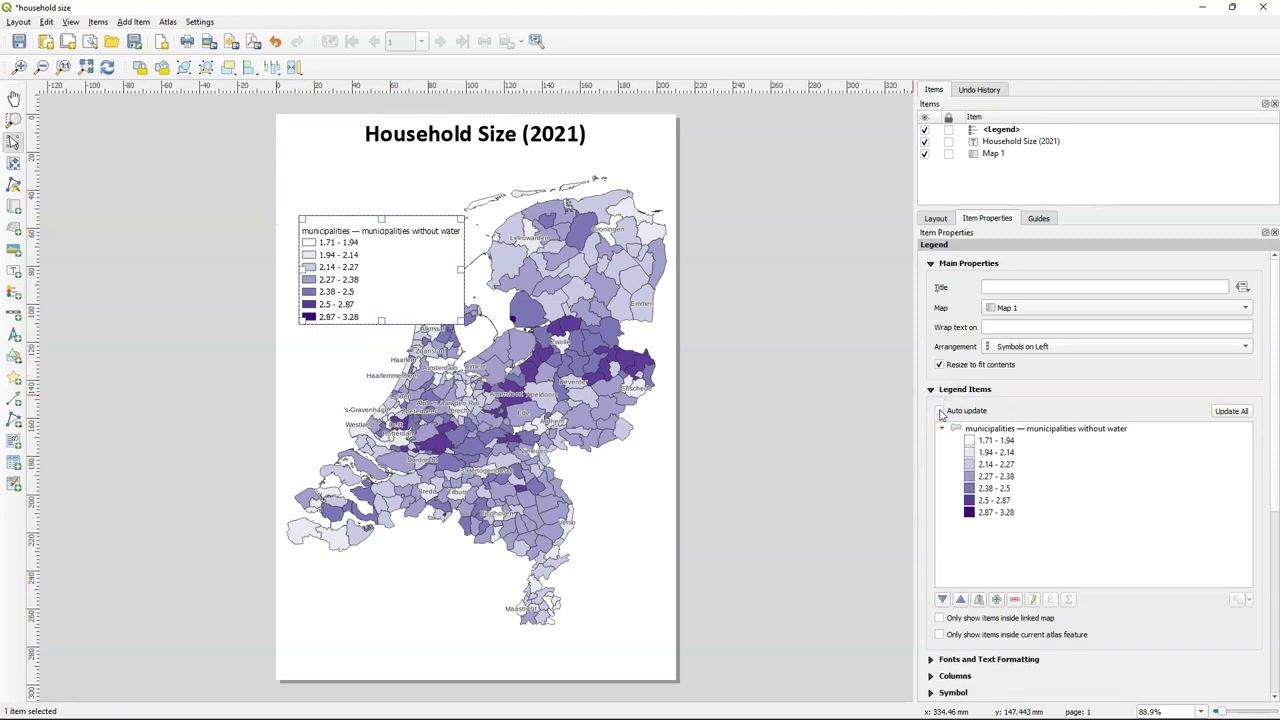
click(1018, 288)
text(People per household)
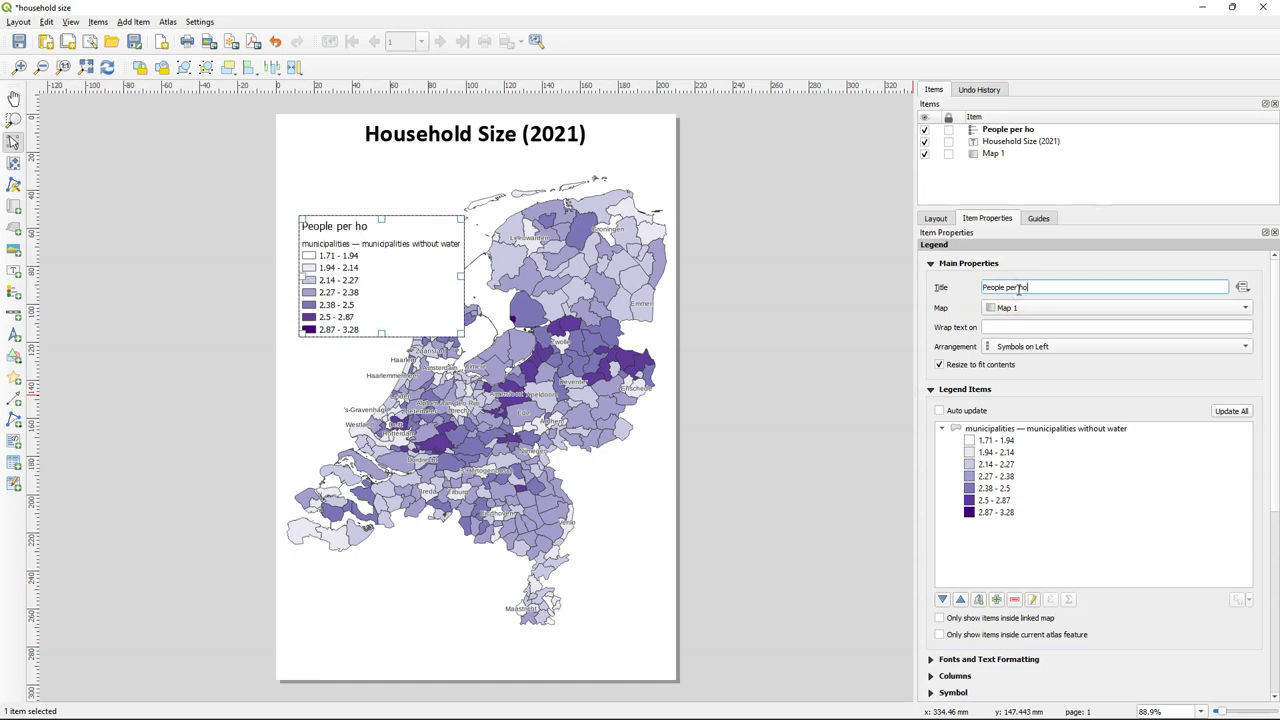
Step: Clear the municipalities layer's label text in the legend, keeping only the class entries
click(988, 429)
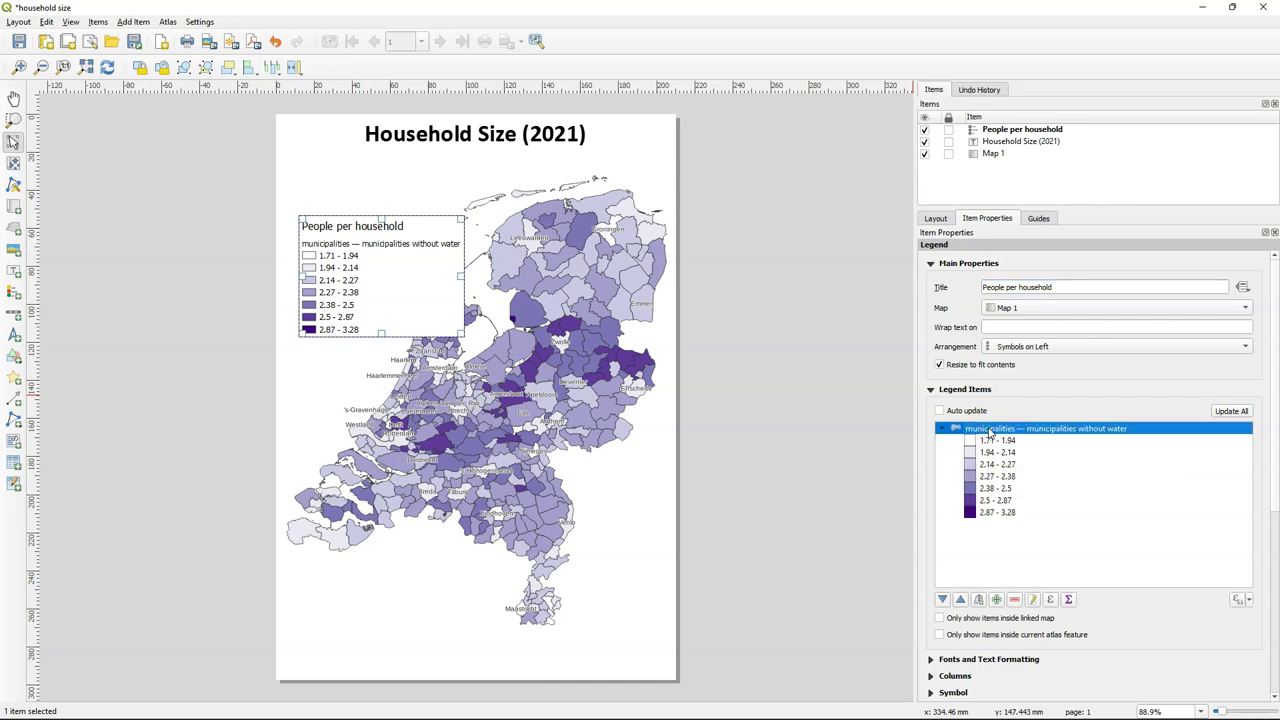
double_click(988, 429)
drag(1068, 286, 885, 287)
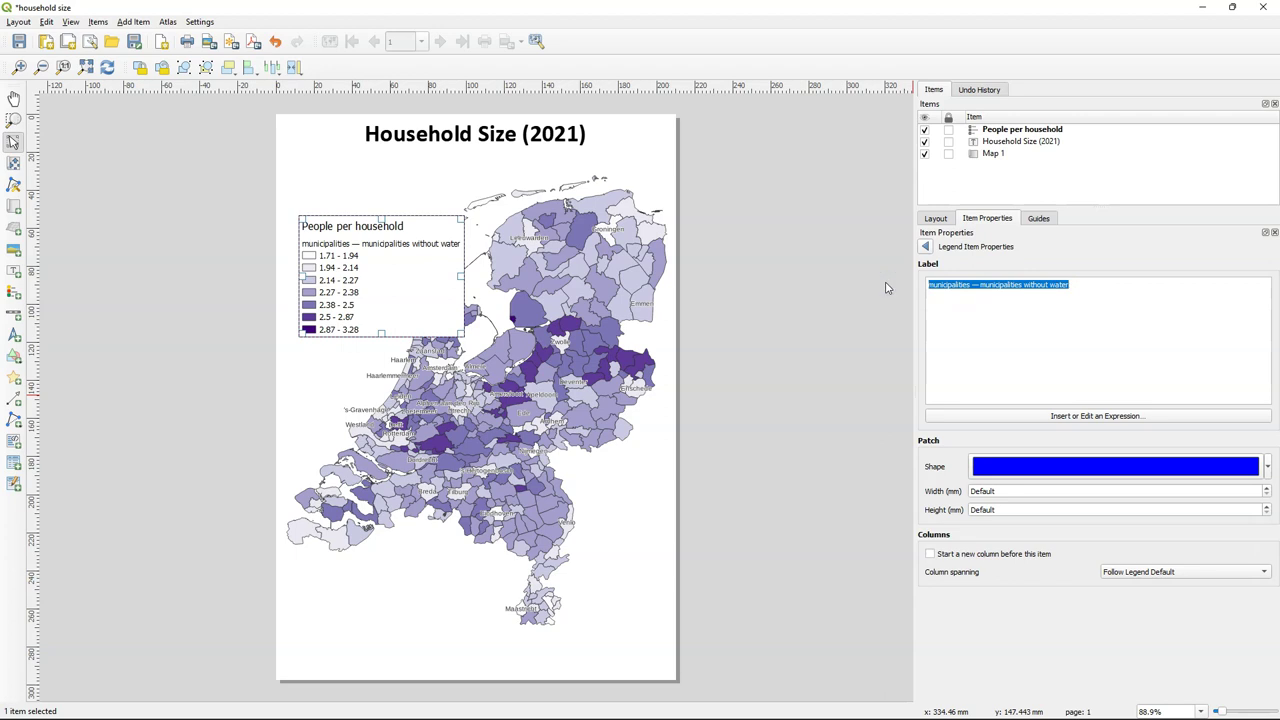
key(BackSpace)
click(925, 247)
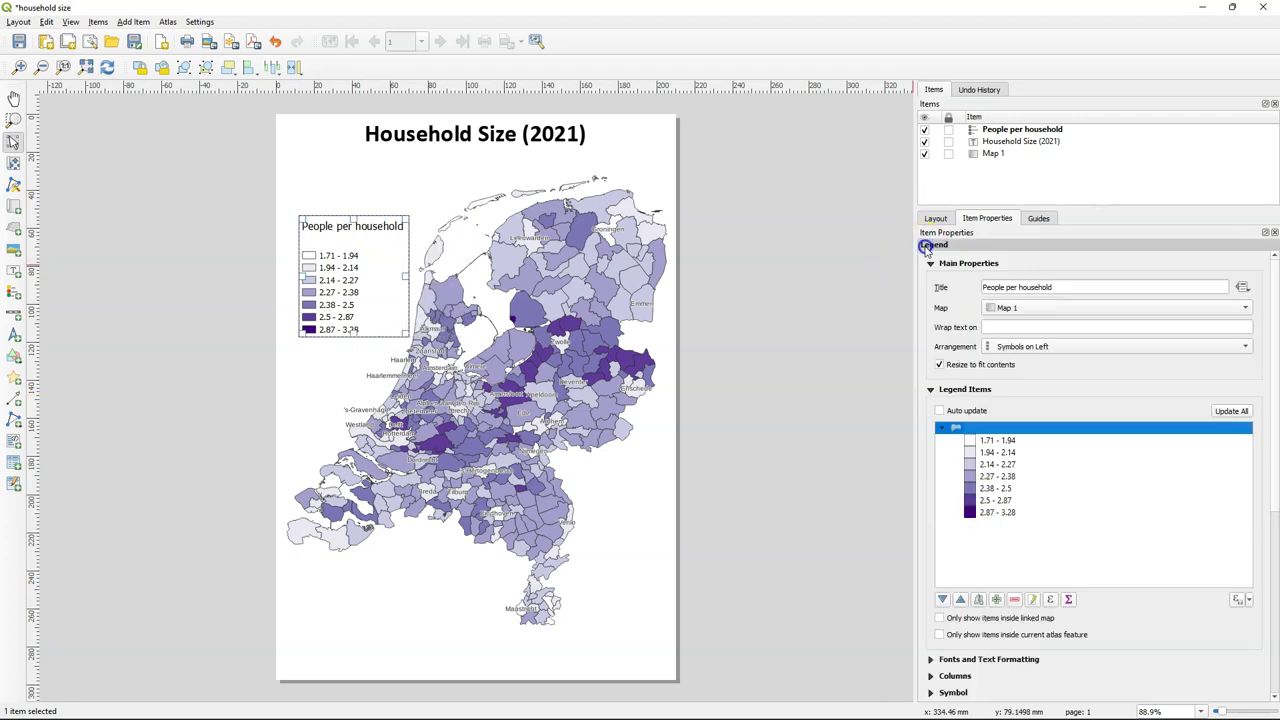
Step: Set the font size of the legend's item labels to 10
scroll(1028, 663, down, 3)
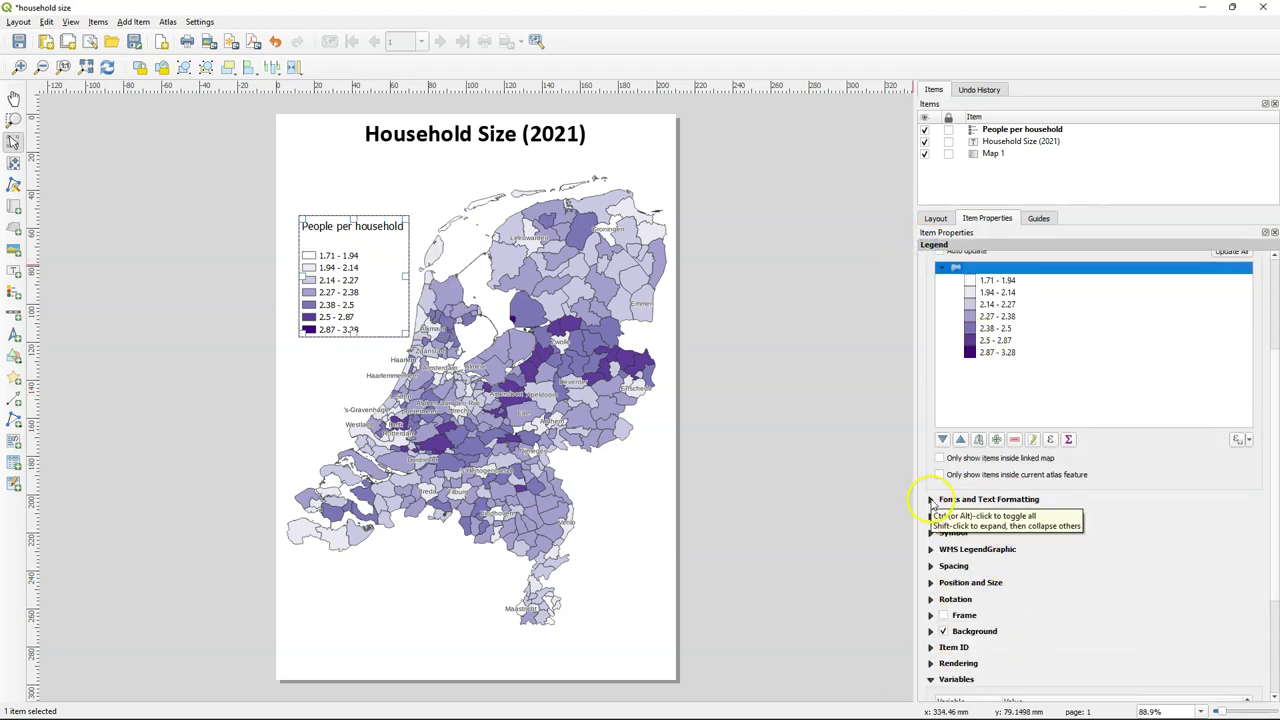
click(930, 500)
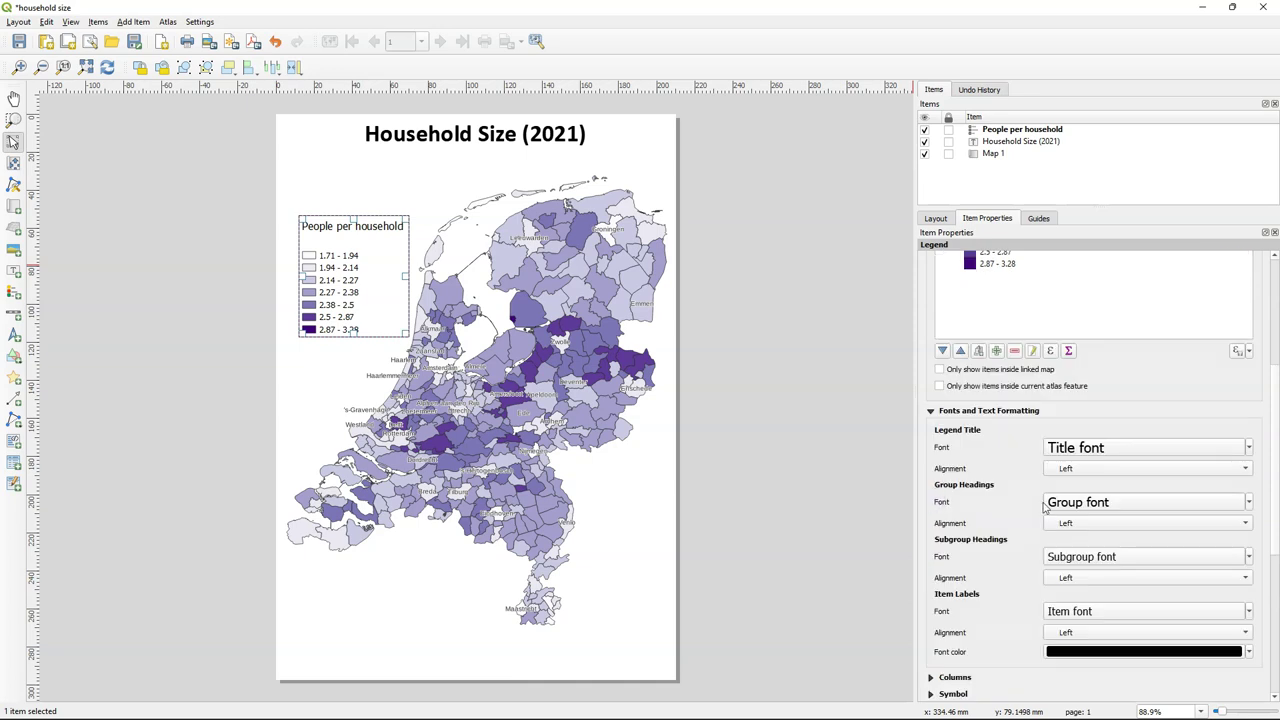
click(1068, 611)
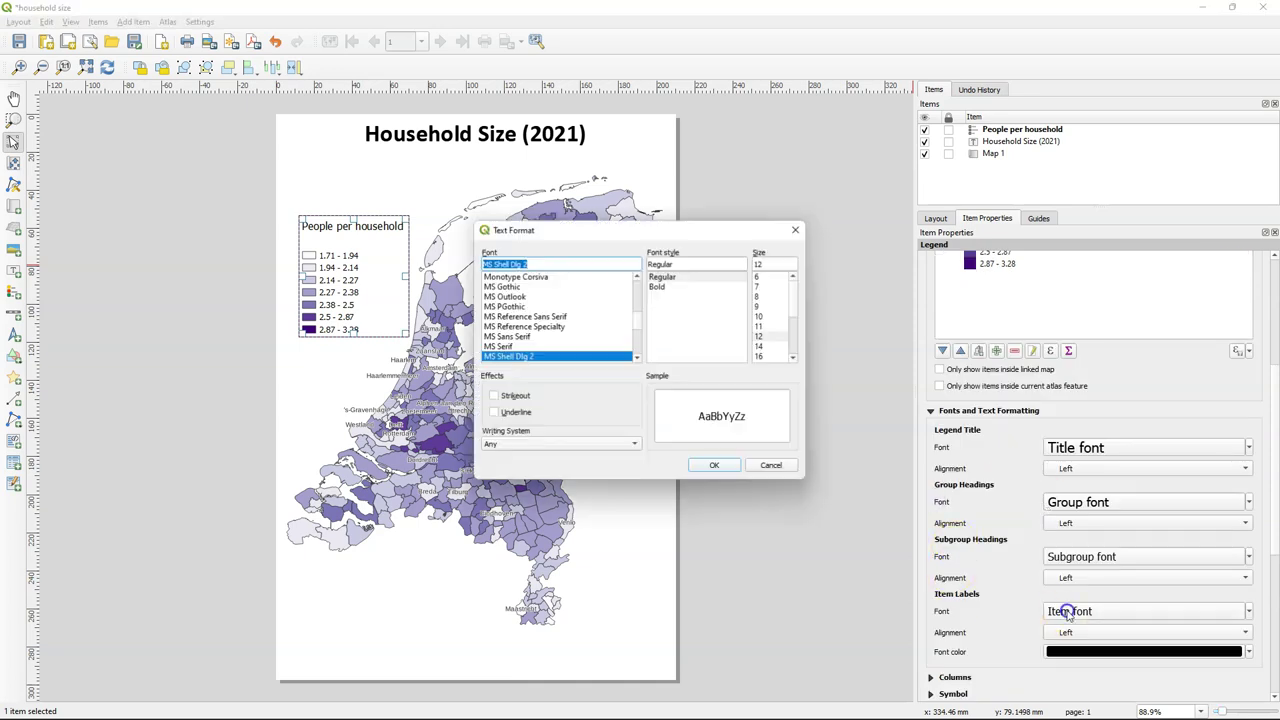
click(762, 316)
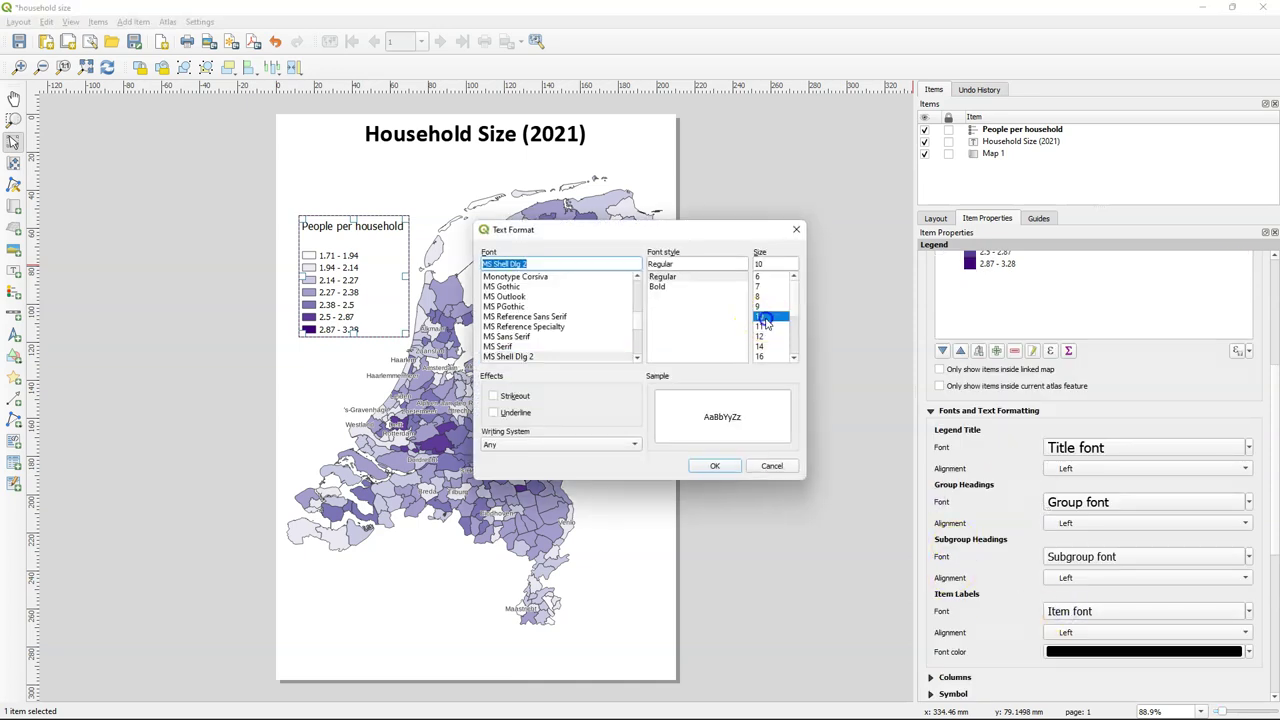
click(716, 465)
click(930, 410)
Step: Reduce the legend's symbol width to 4.00 mm
click(930, 443)
click(1247, 470)
click(1247, 470)
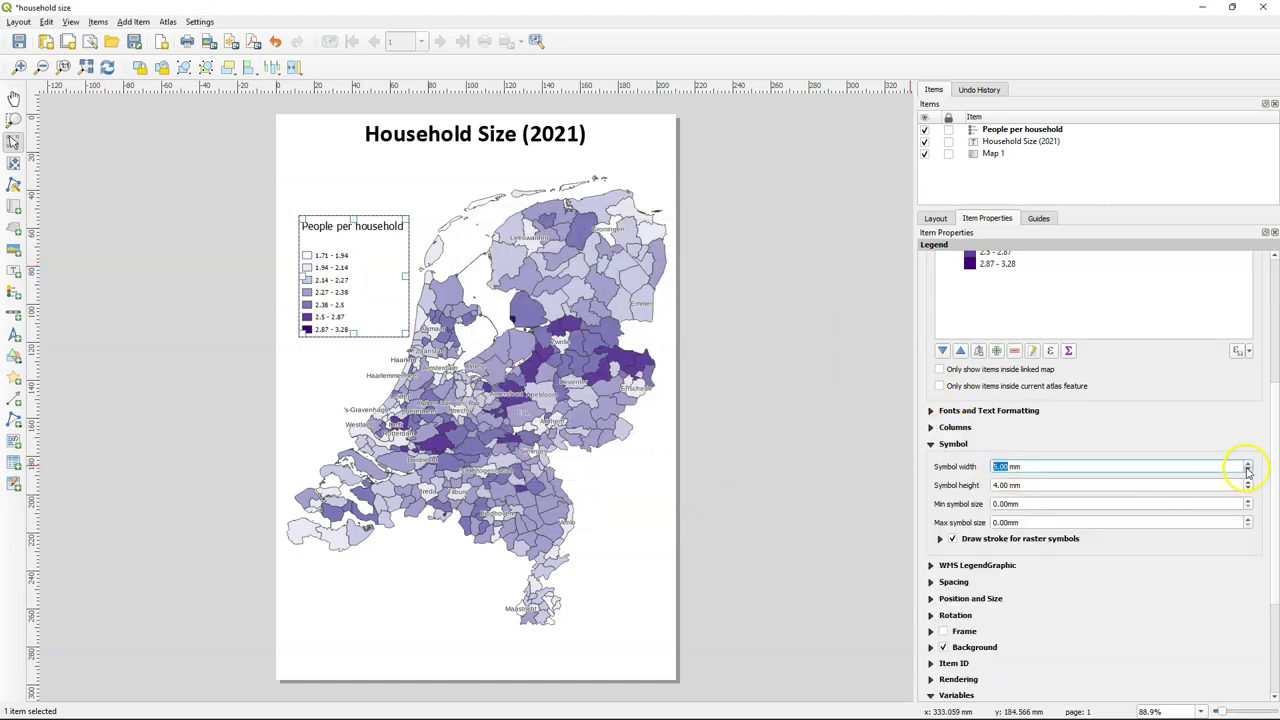
click(1247, 470)
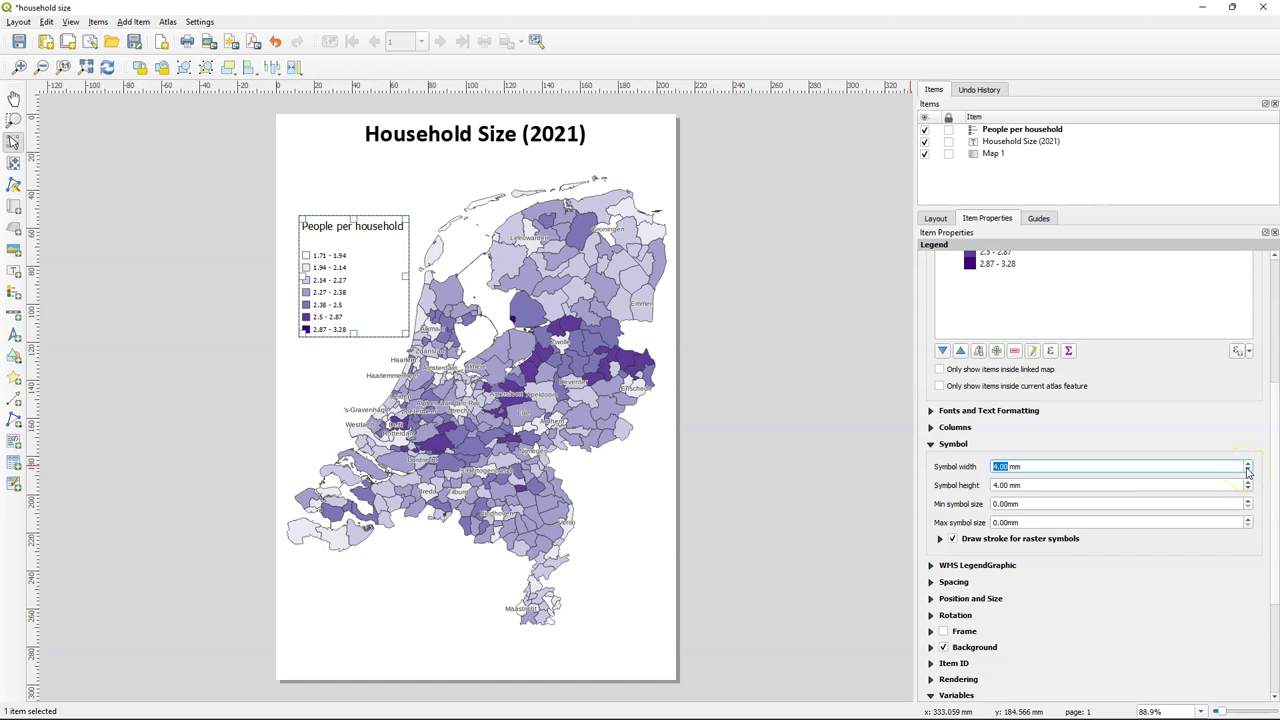
Step: Rewrite the legend labels of the two classes that meet at 2.5 as "2.50 - 2.87" and "2.38 - 2.50"
scroll(1062, 320, up, 1)
double_click(985, 291)
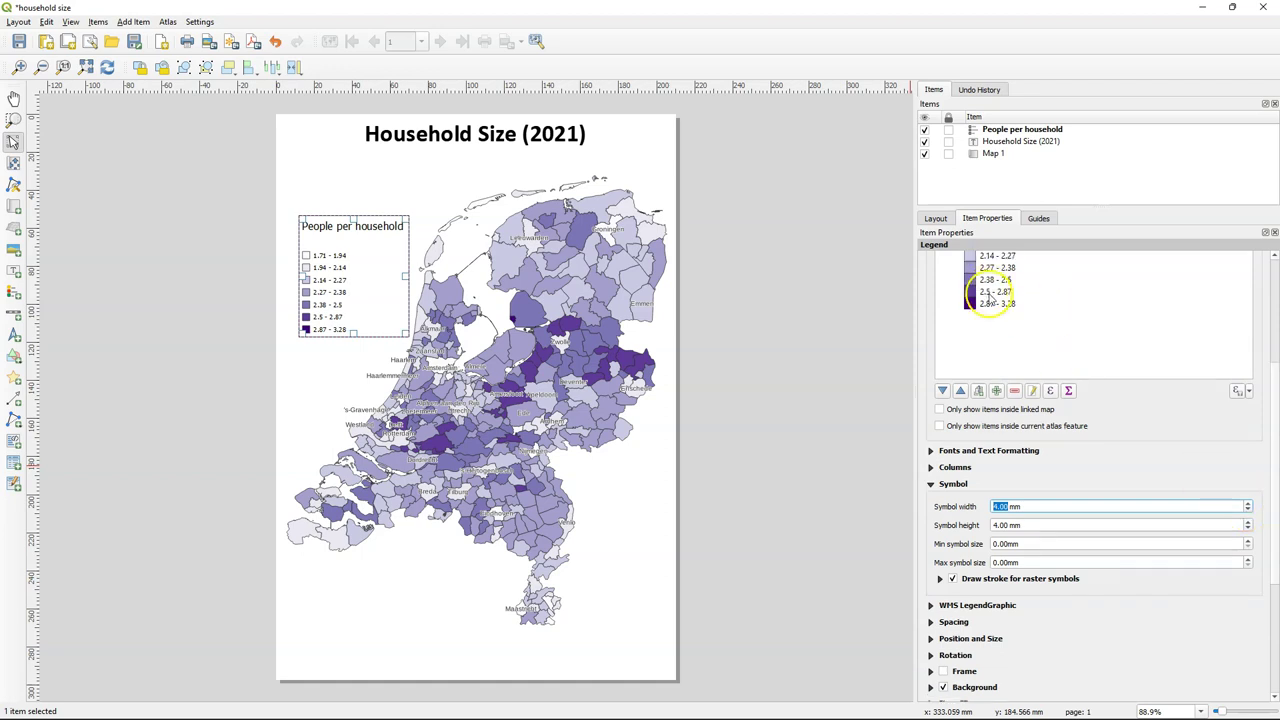
click(940, 286)
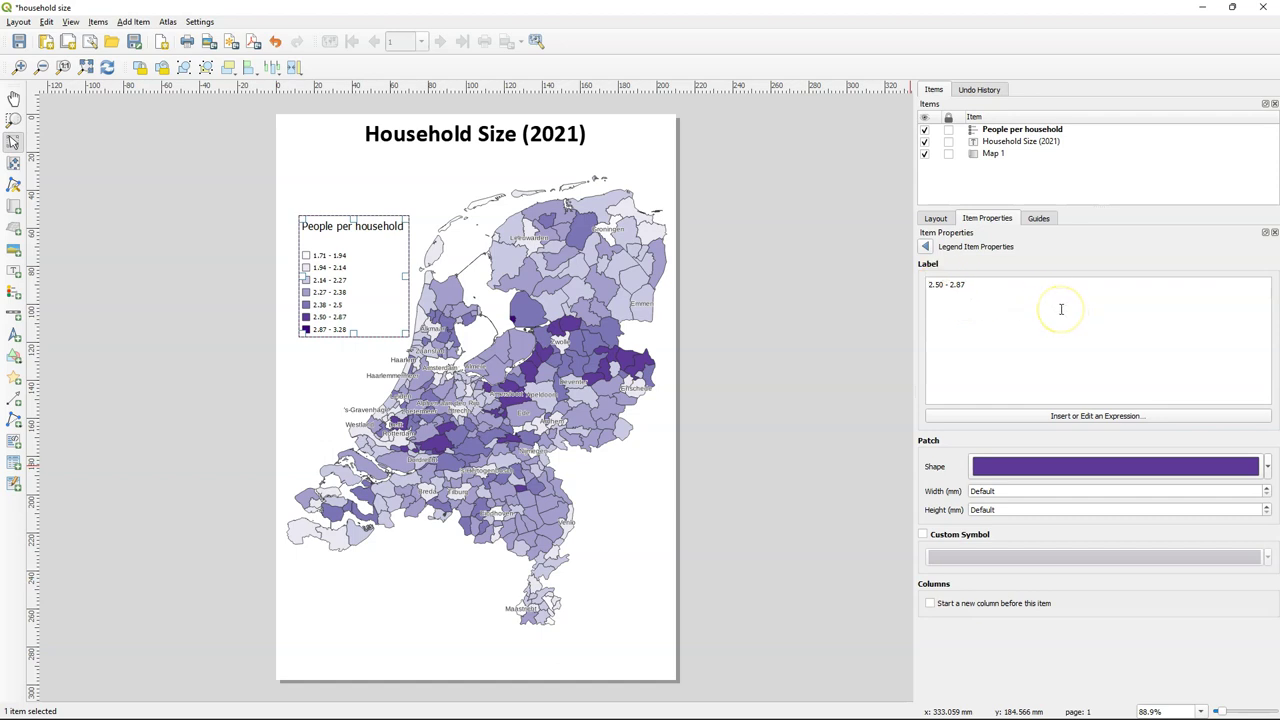
click(925, 246)
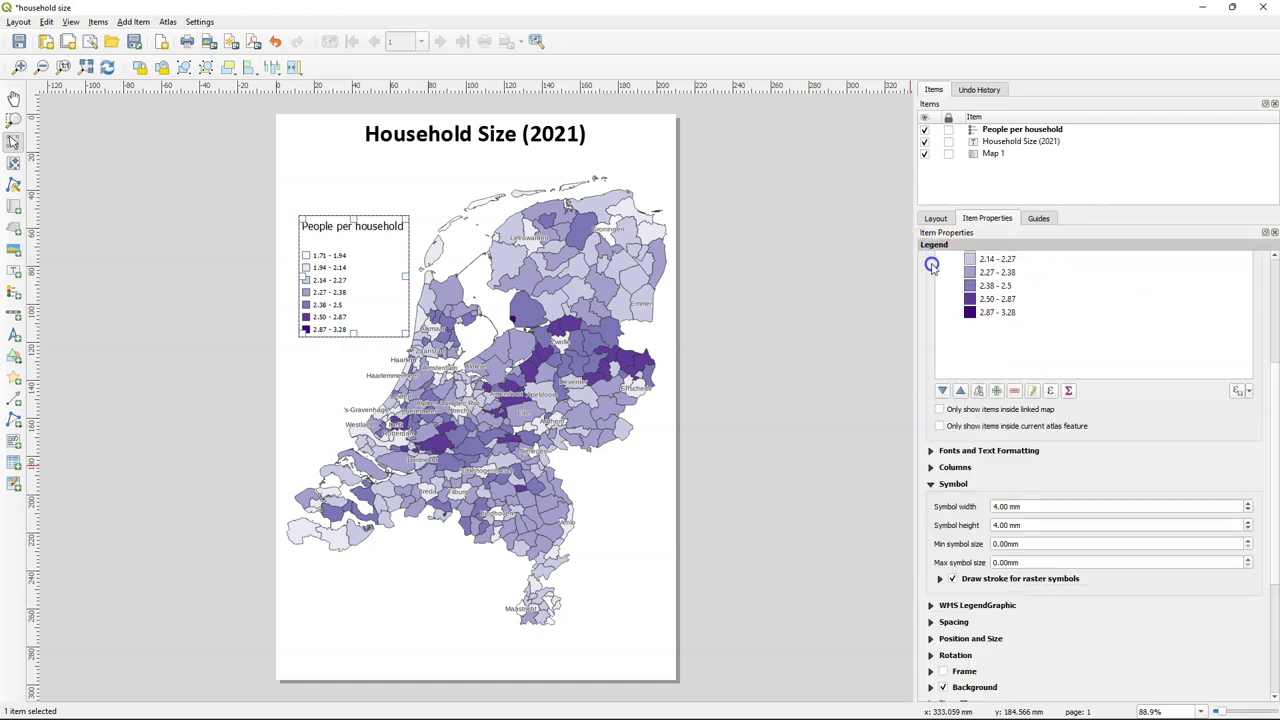
double_click(1008, 326)
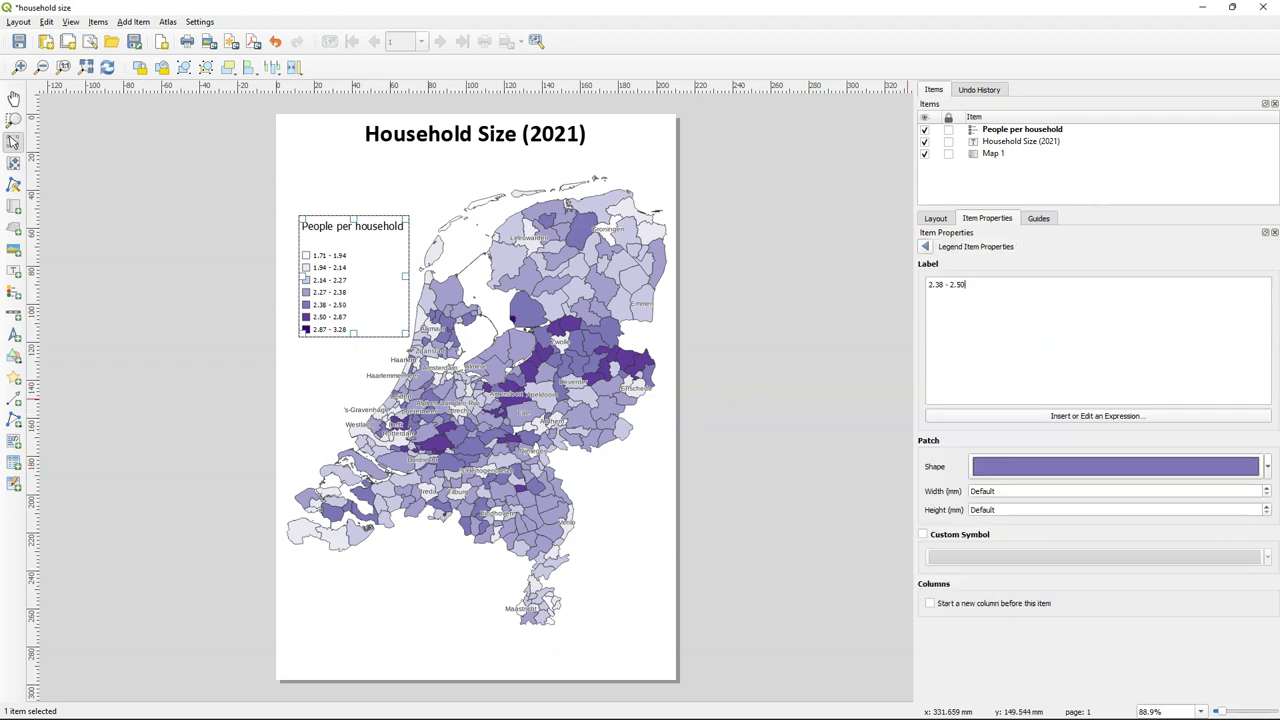
click(855, 403)
Step: Add a label below the map reading "Data source: Statistics Netherlands (CBS) via PDOK." and "Cartographer:" followed by the dynamic Project Author text
click(14, 270)
drag(292, 594, 465, 633)
drag(995, 288, 891, 287)
text(Data source: Stat)
click(978, 316)
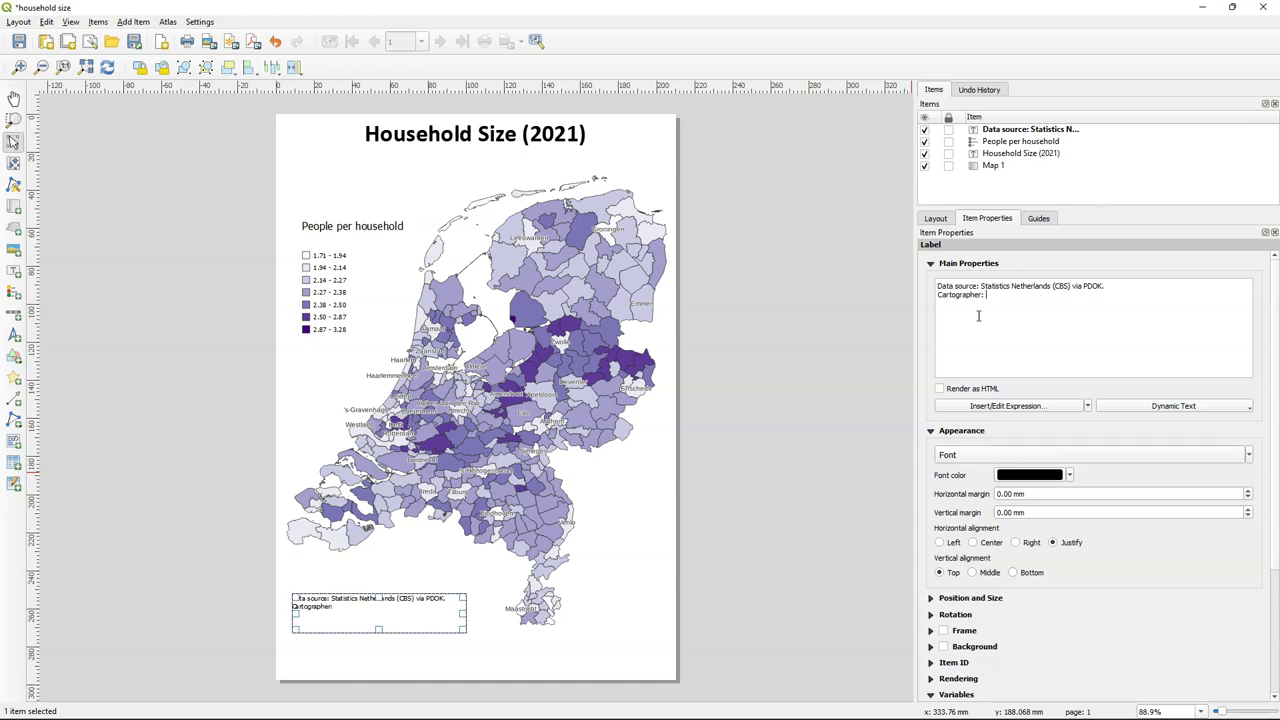
click(1169, 407)
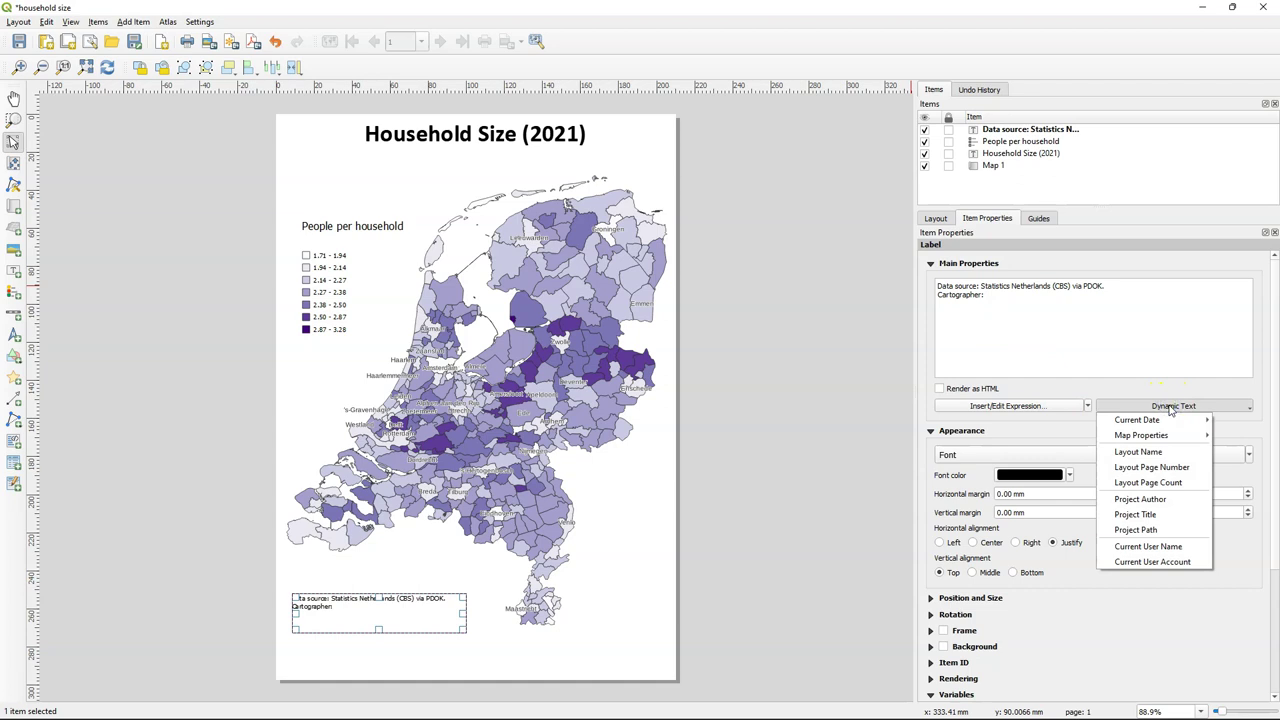
click(1133, 498)
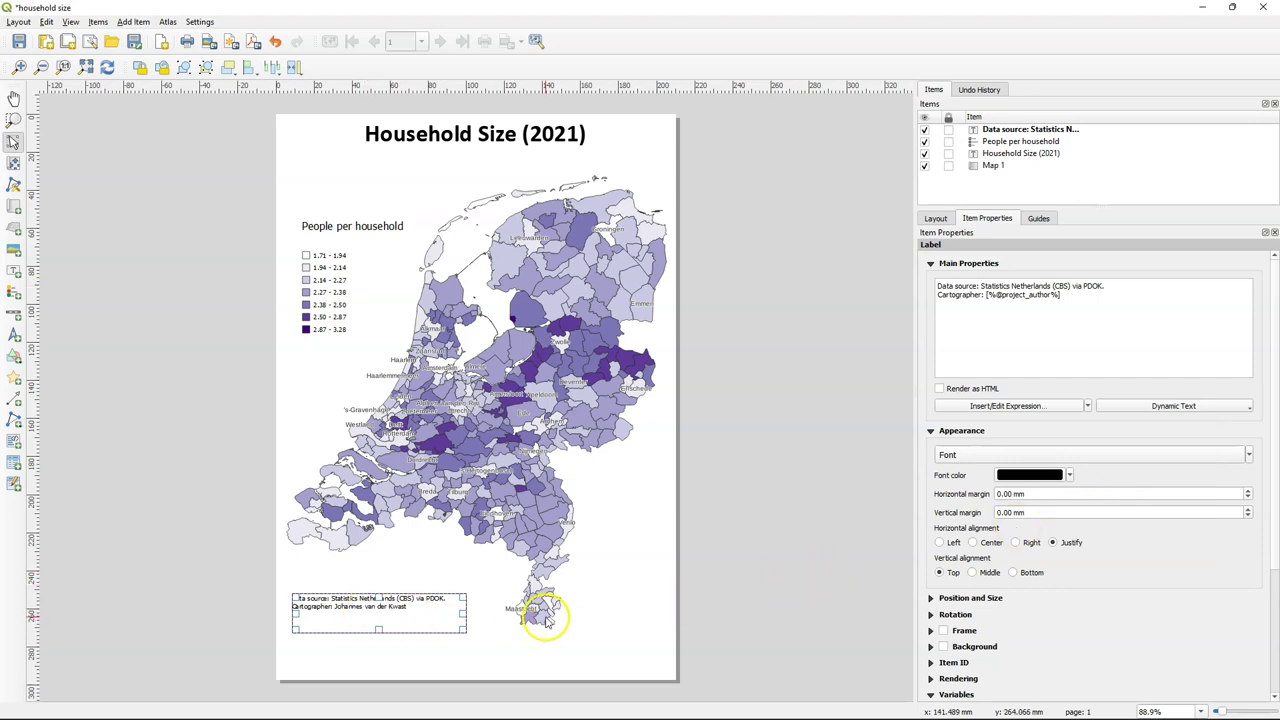
Step: Shorten the data source label's frame to its two lines and set its font to Calibri Light Italic, size 8
drag(379, 629, 400, 610)
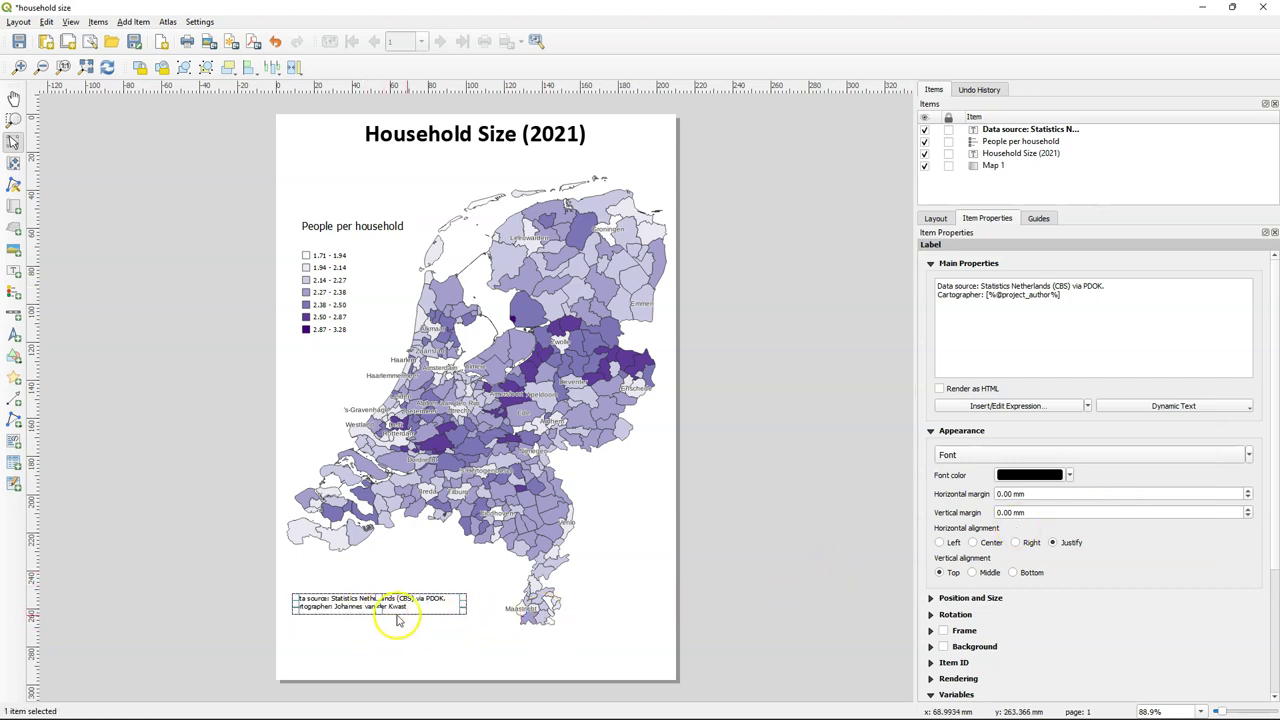
click(957, 454)
text(Caladea)
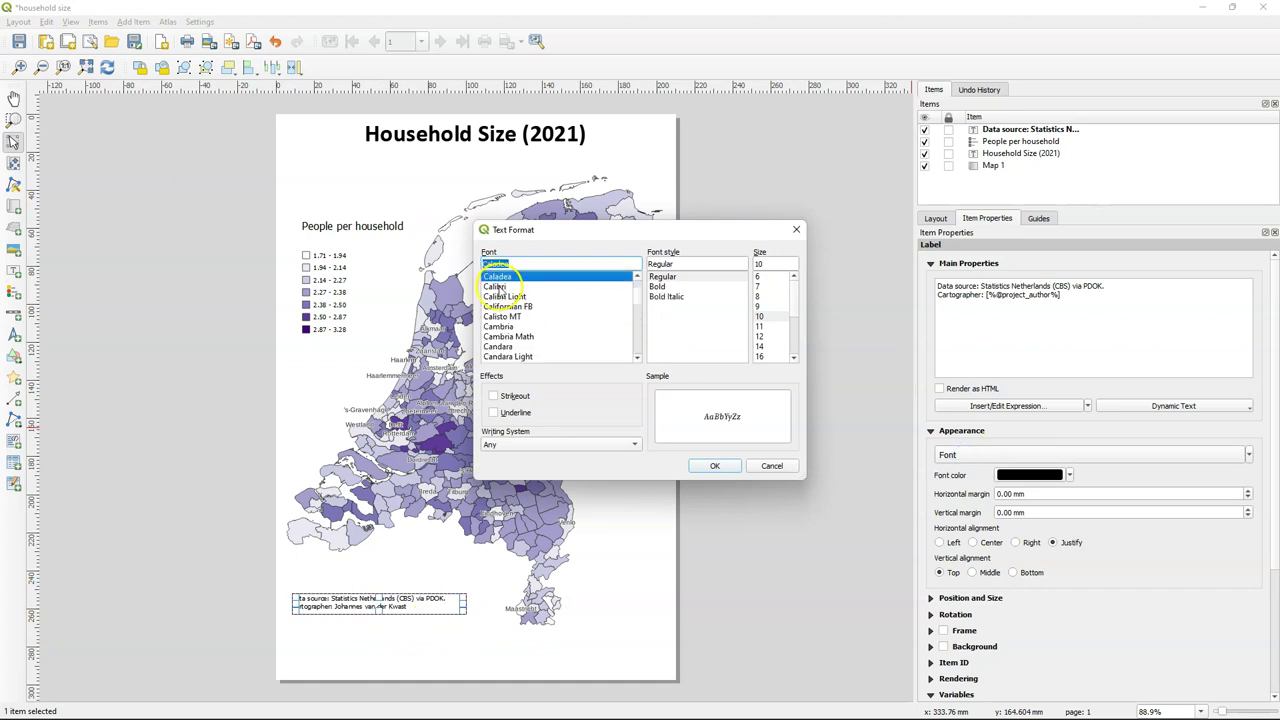
click(500, 288)
click(670, 326)
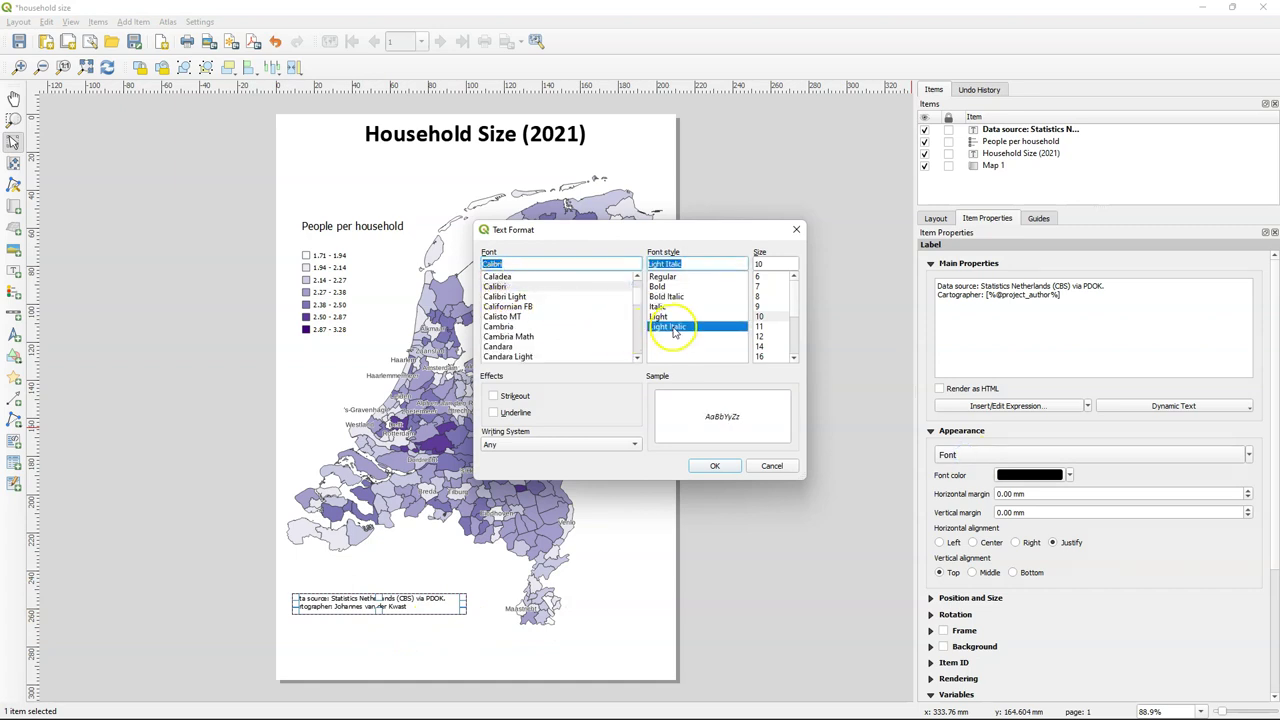
click(759, 296)
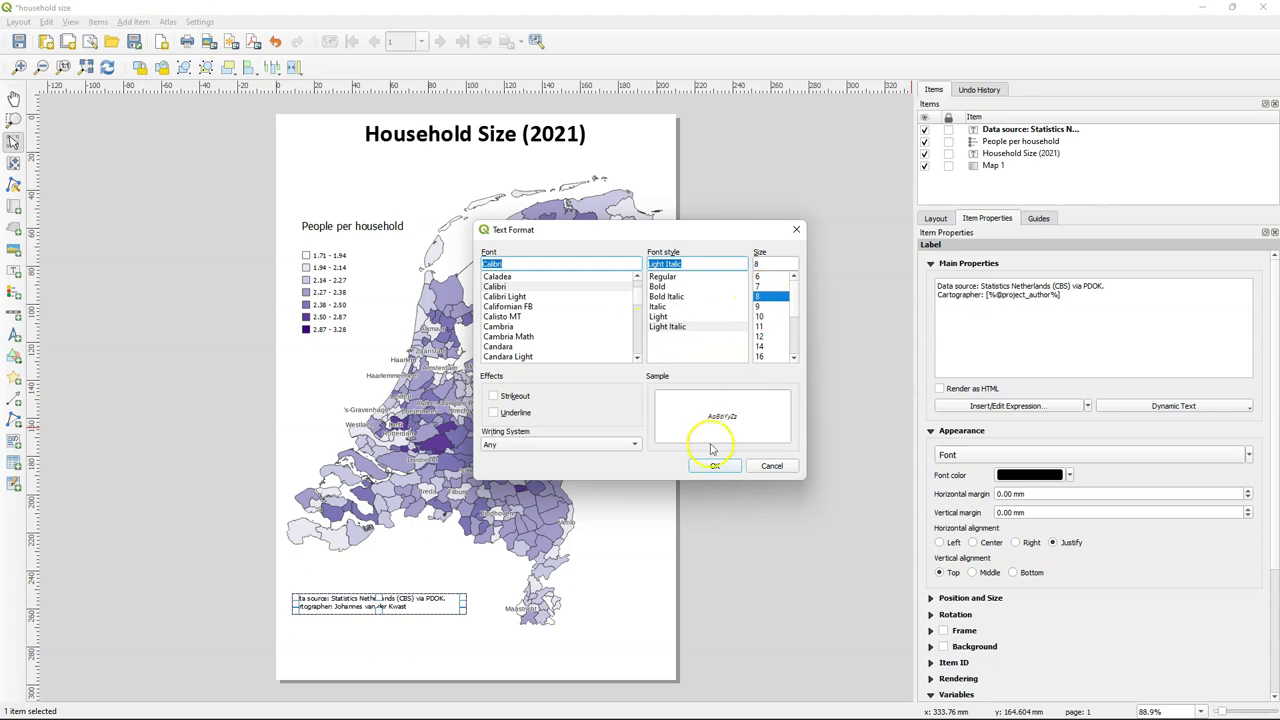
click(714, 466)
Step: Move the data source label slightly down and closer to the page's left edge
click(420, 648)
mouse_move(357, 600)
mouse_down()
mouse_move(363, 618)
mouse_move(343, 617)
mouse_up()
click(523, 634)
click(355, 617)
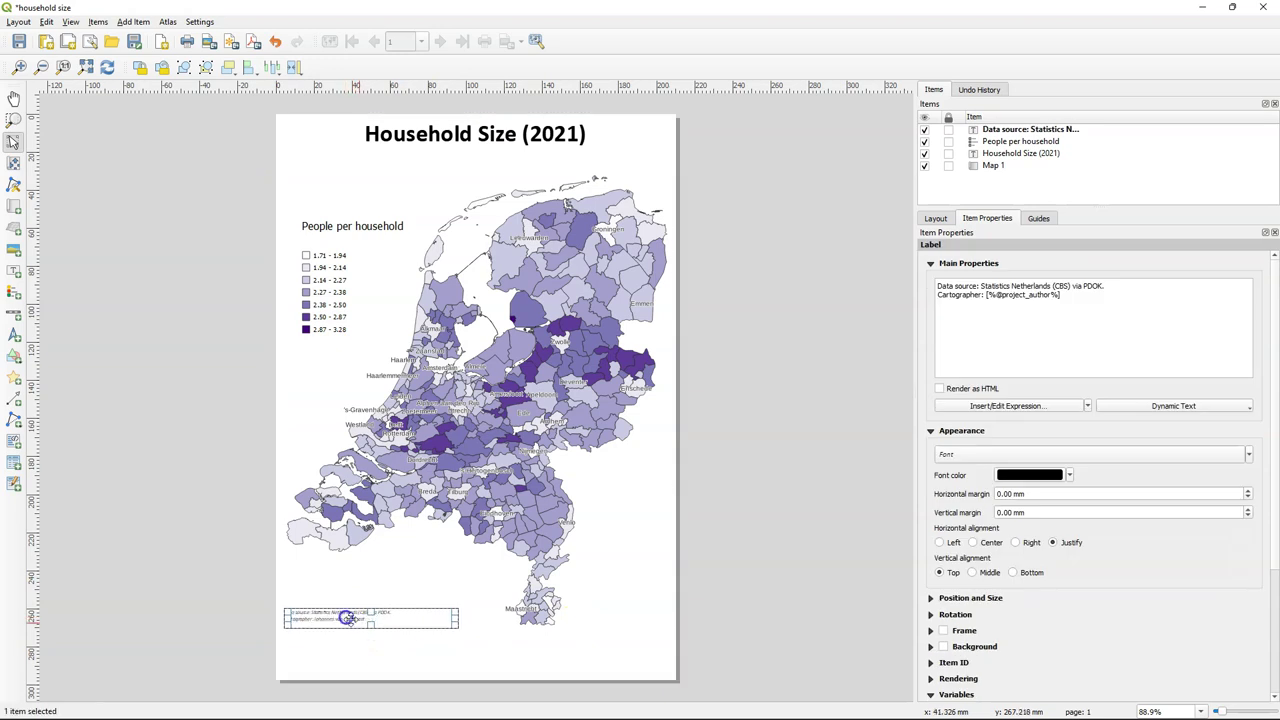
Step: Change the map item's background color to light gray
click(400, 659)
scroll(1071, 623, down, 3)
click(936, 598)
scroll(1029, 563, down, 1)
click(1013, 578)
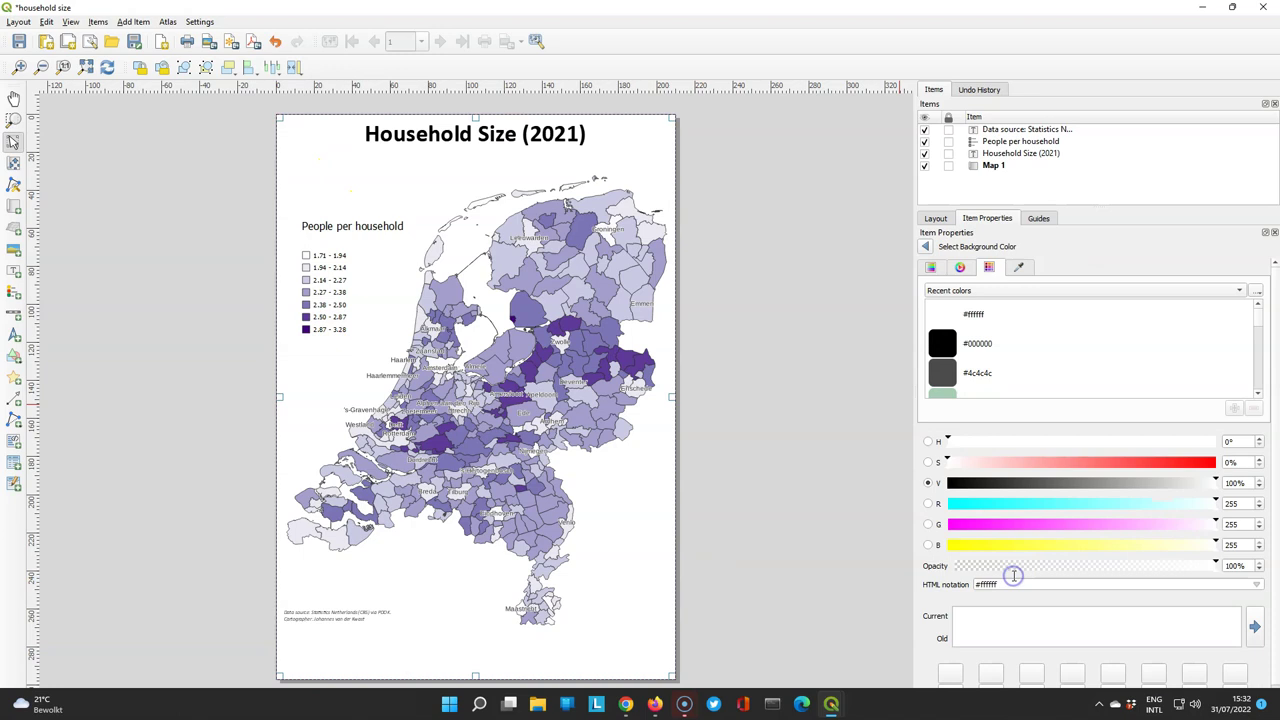
click(1172, 484)
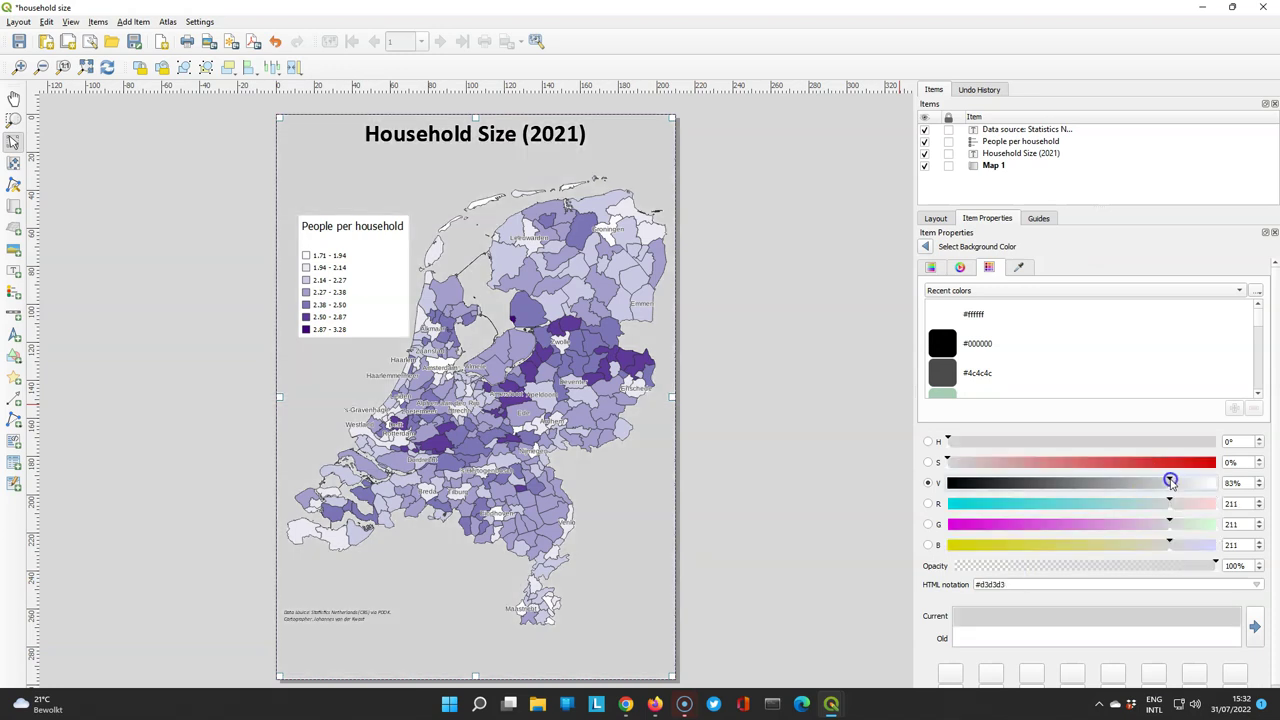
drag(1176, 483, 1177, 484)
click(925, 246)
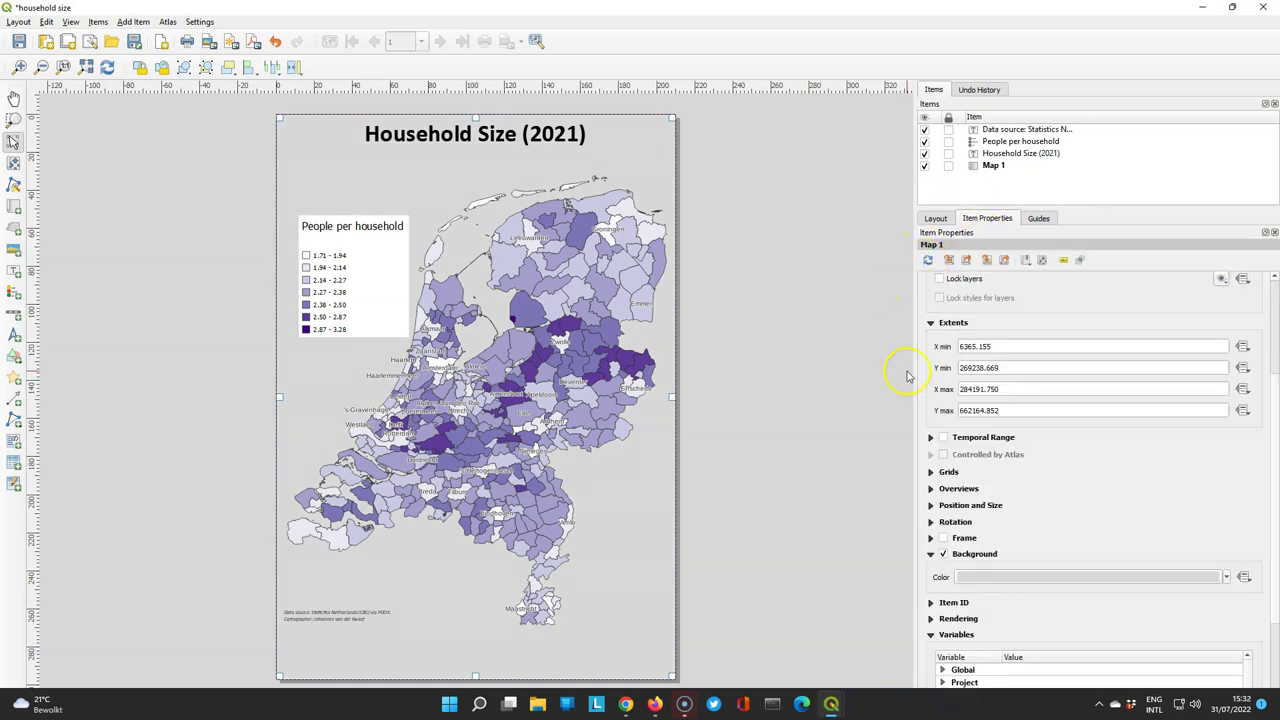
Step: Turn off the white background of the People per household legend
click(366, 257)
scroll(1060, 620, down, 5)
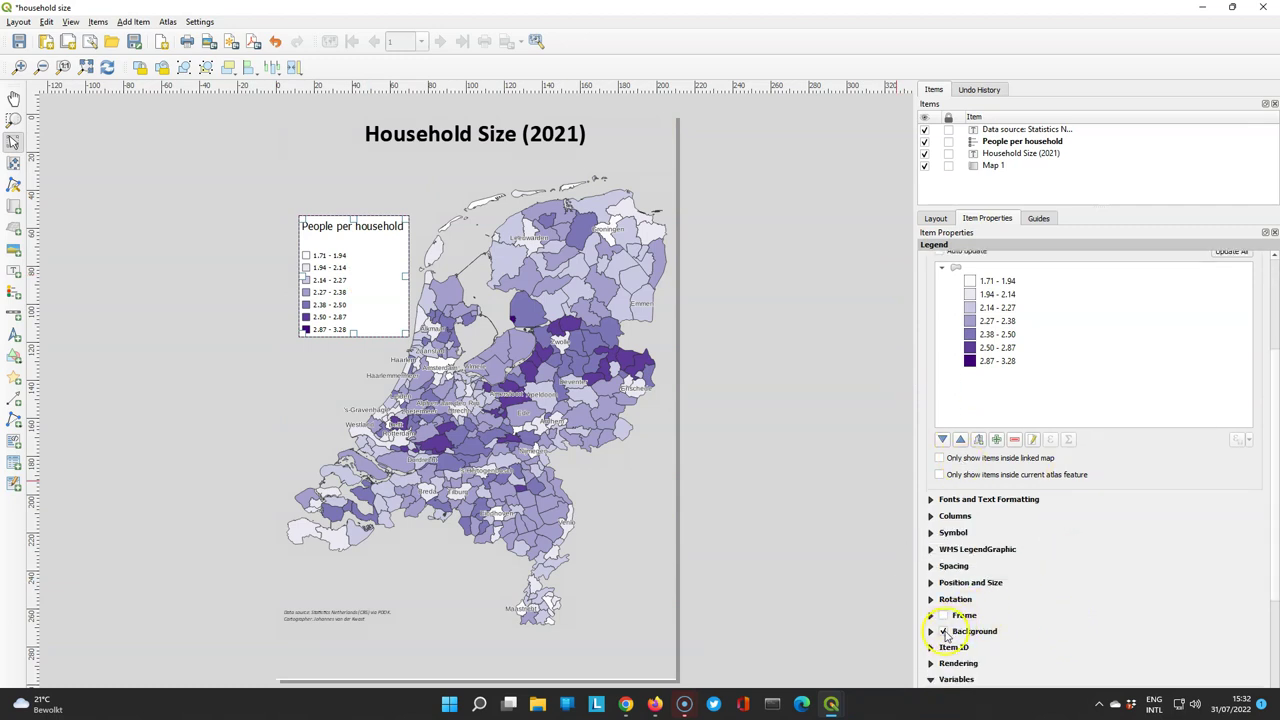
click(943, 631)
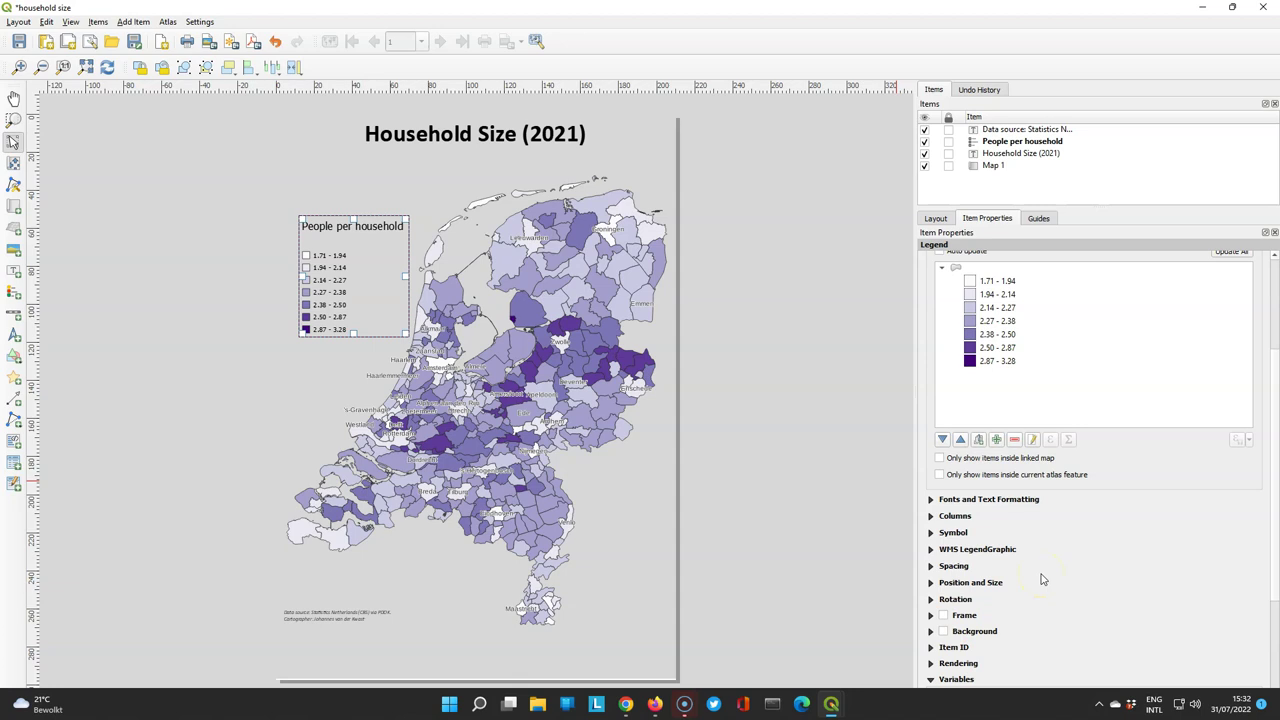
Step: Reduce the spacing below the legend title to 0.00 mm and deselect the legend
click(952, 566)
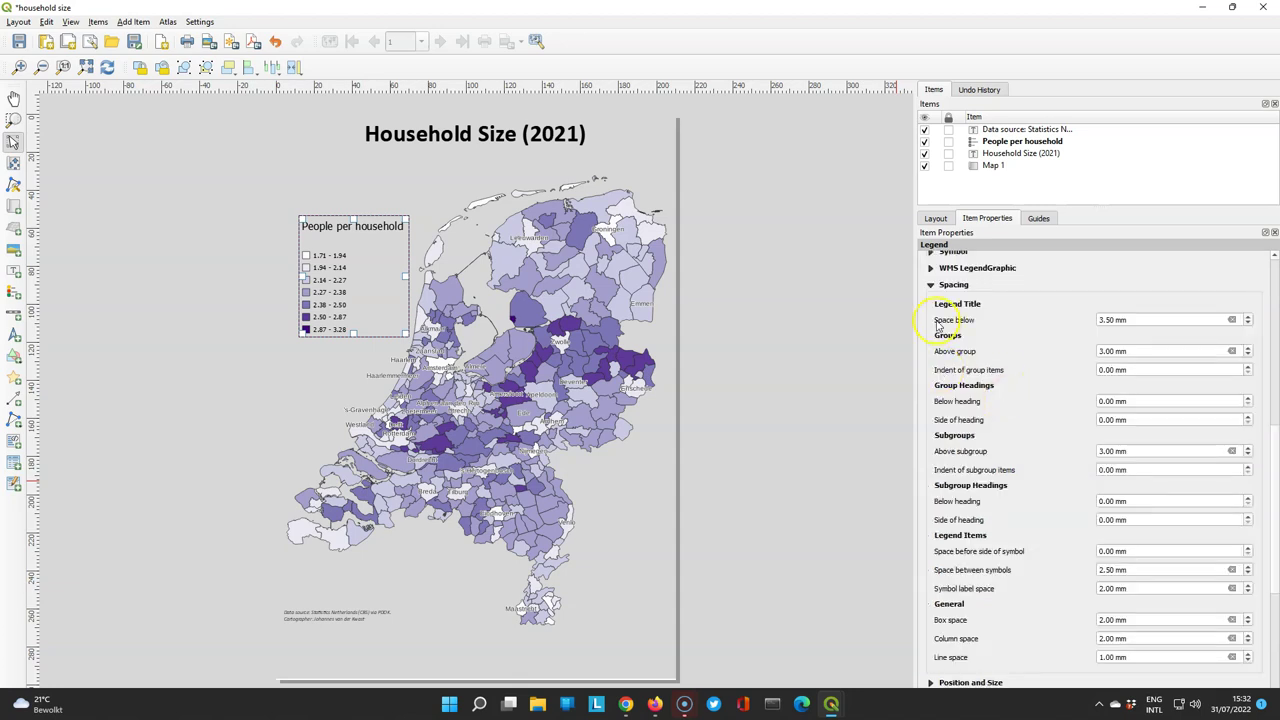
click(1248, 324)
click(1247, 324)
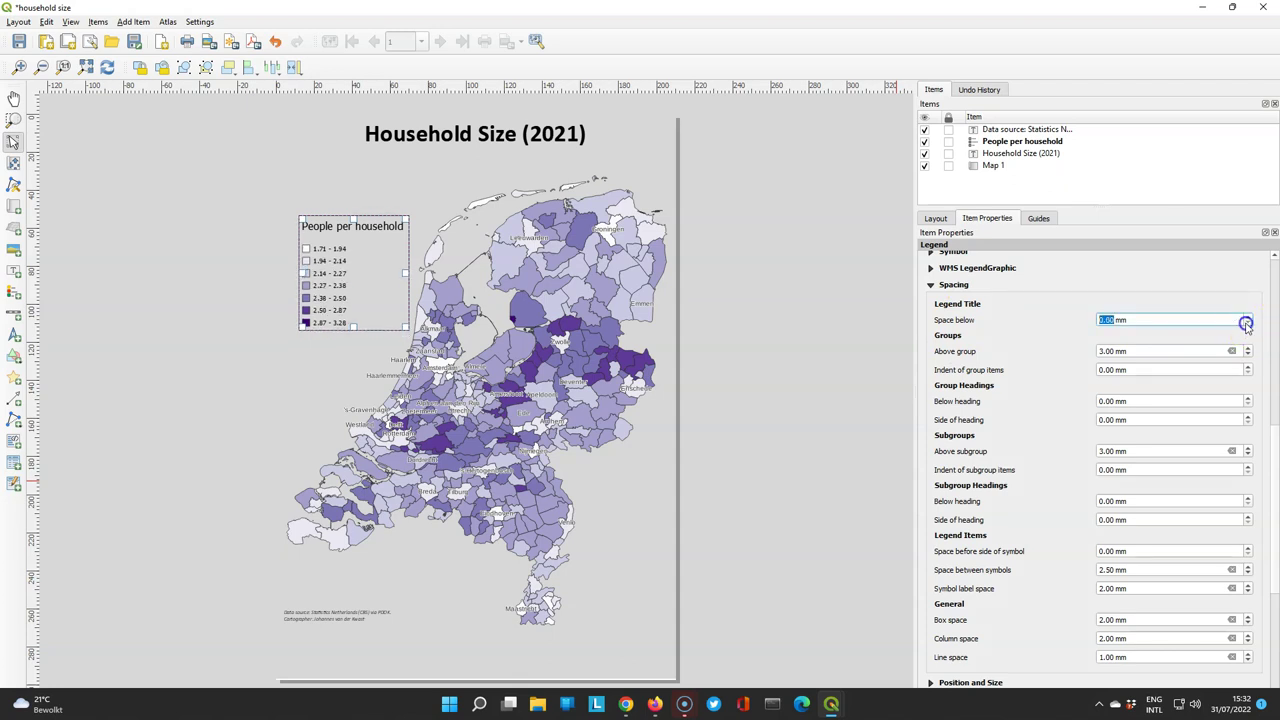
click(800, 380)
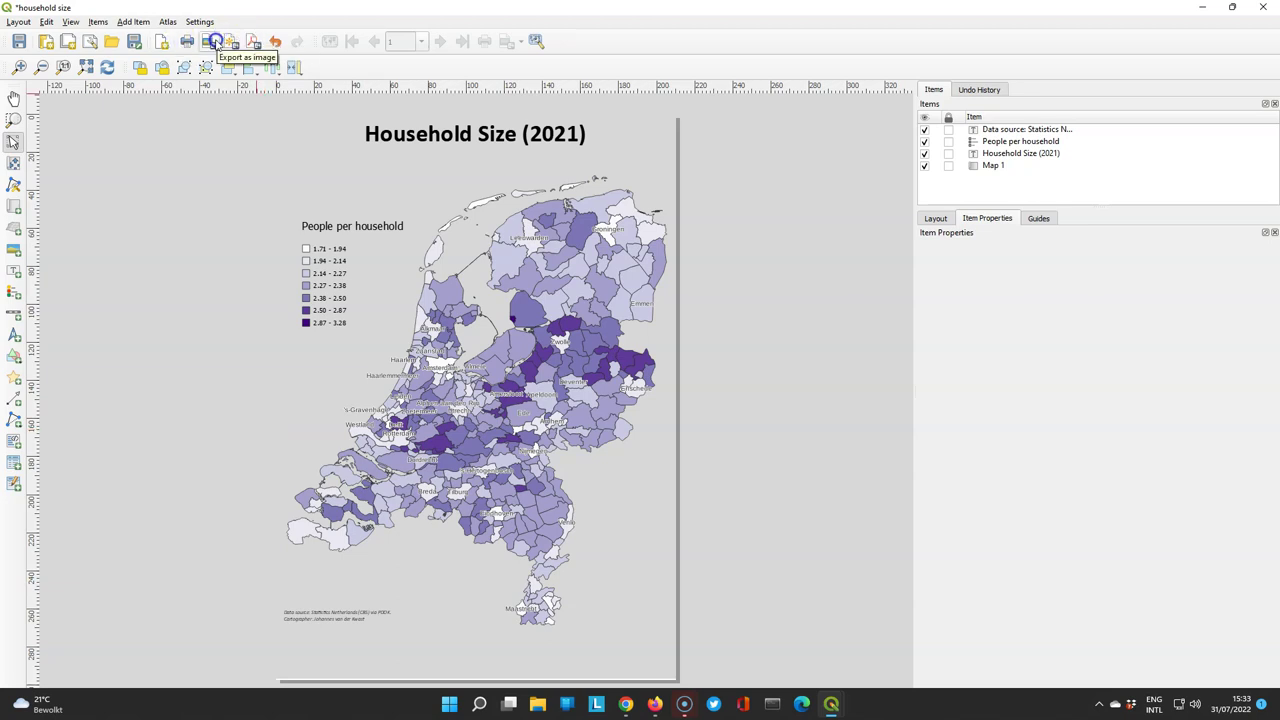
Step: Export the layout as the PNG image "household size.png" in the SummerCourse choropleth folder at 300 dpi
click(208, 42)
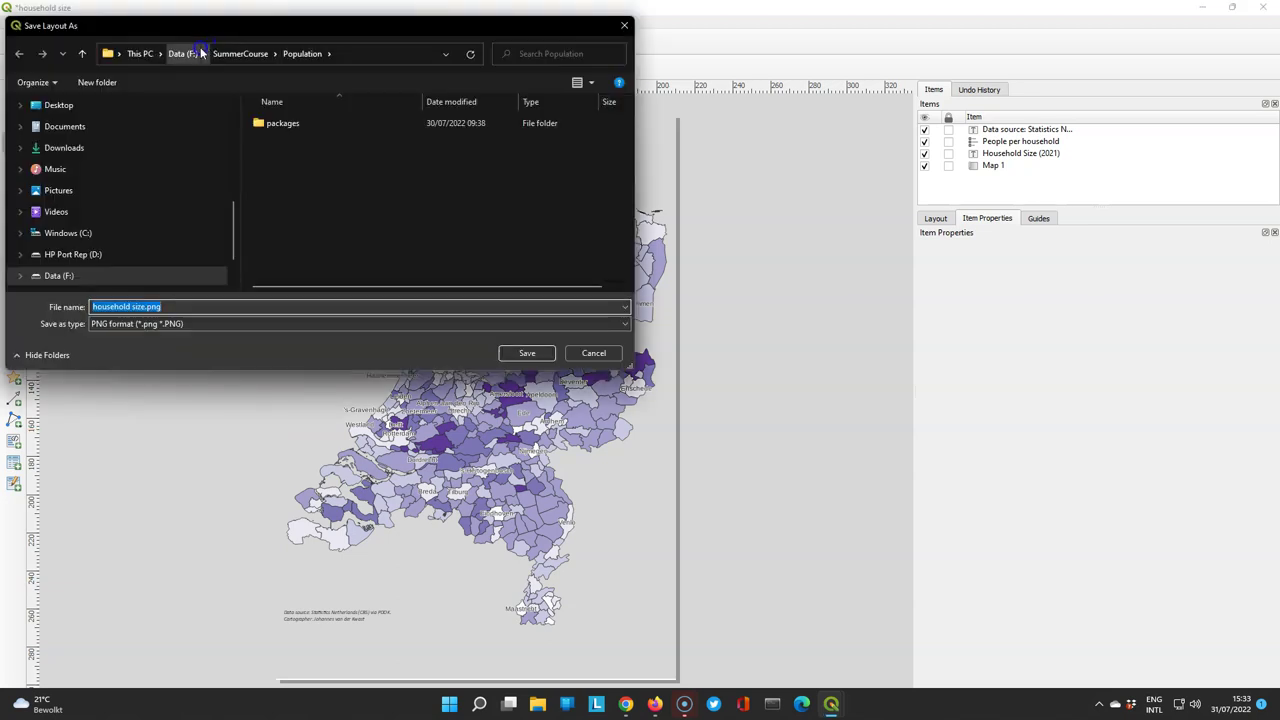
click(222, 53)
click(279, 123)
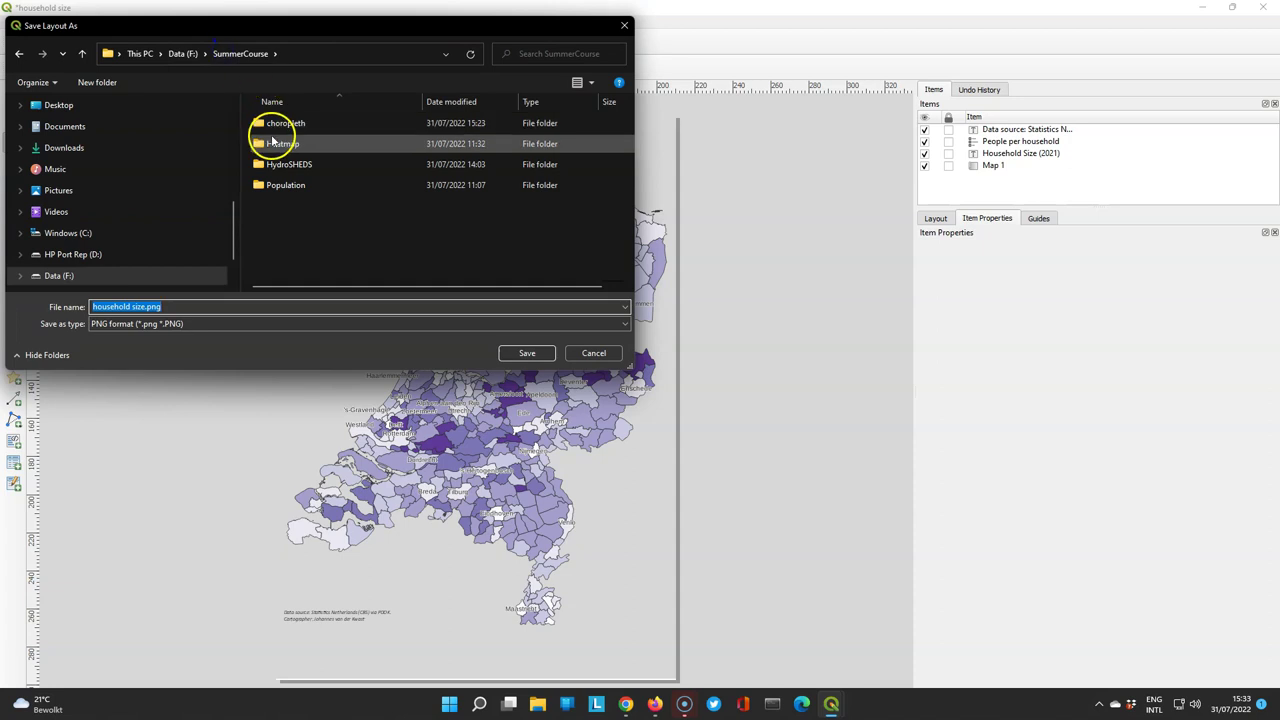
double_click(279, 121)
click(530, 352)
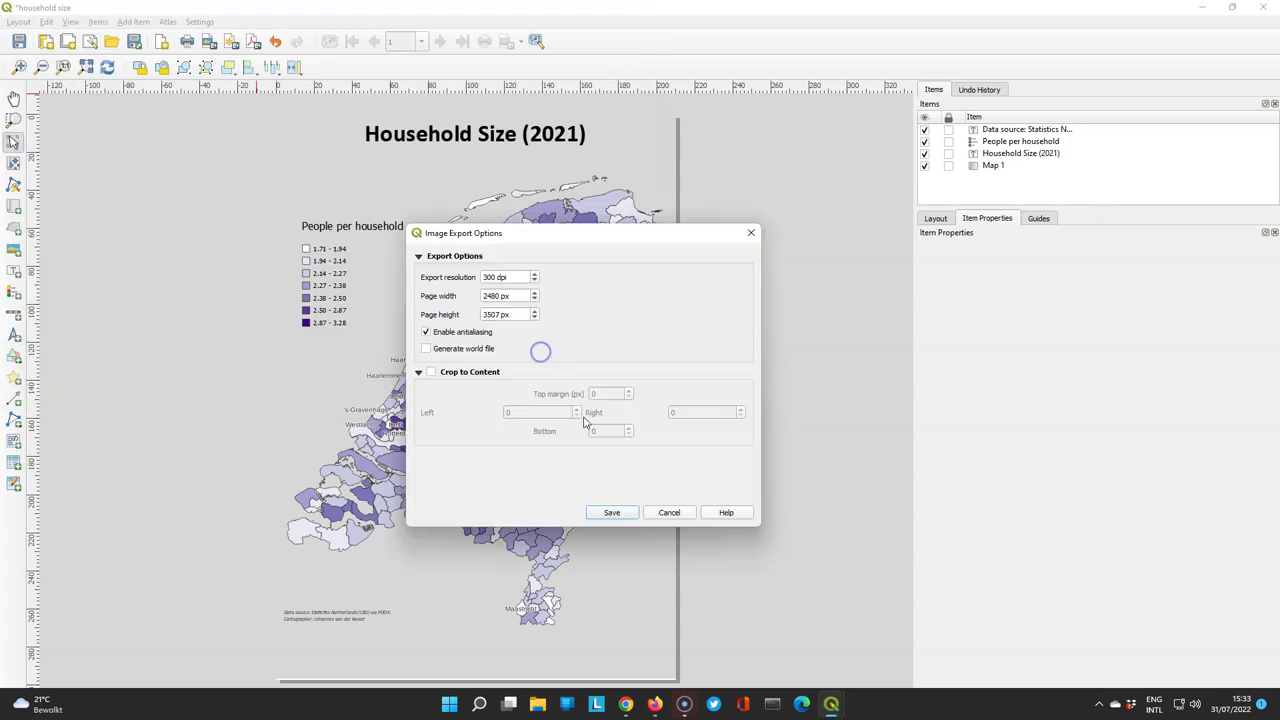
click(611, 513)
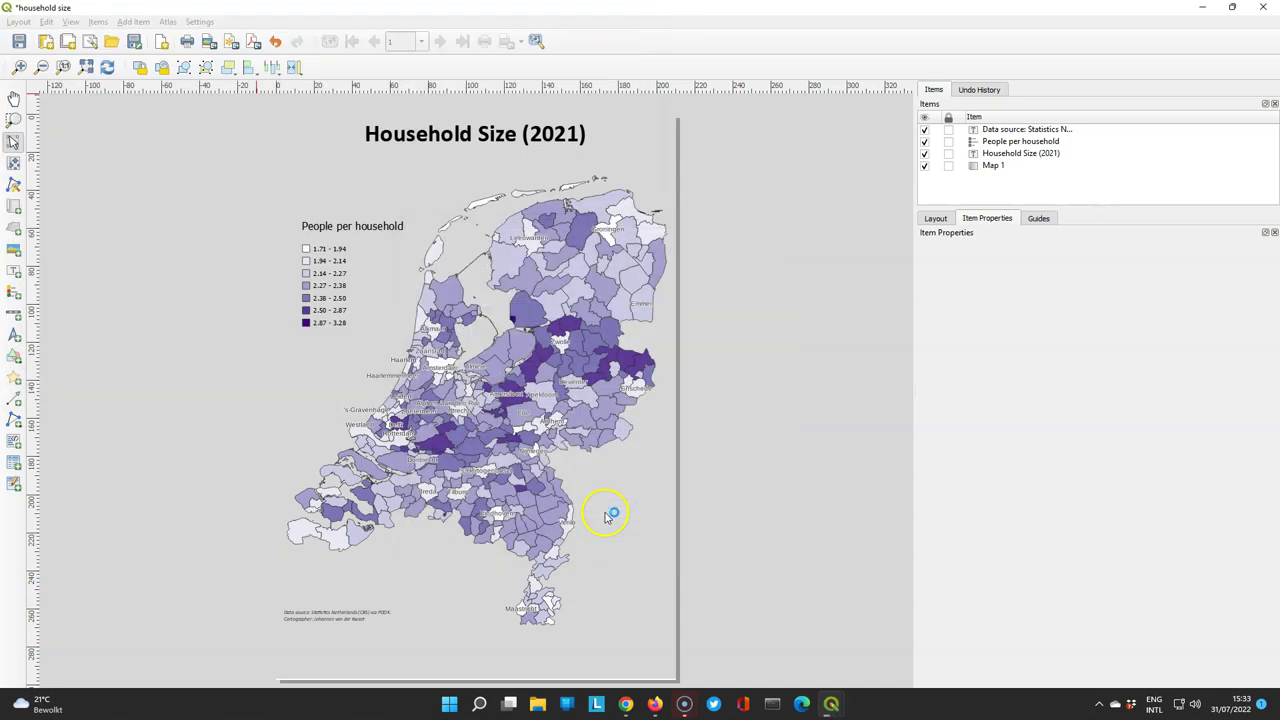
Step: Open the export folder and view the exported household size.png in the image viewer
click(320, 91)
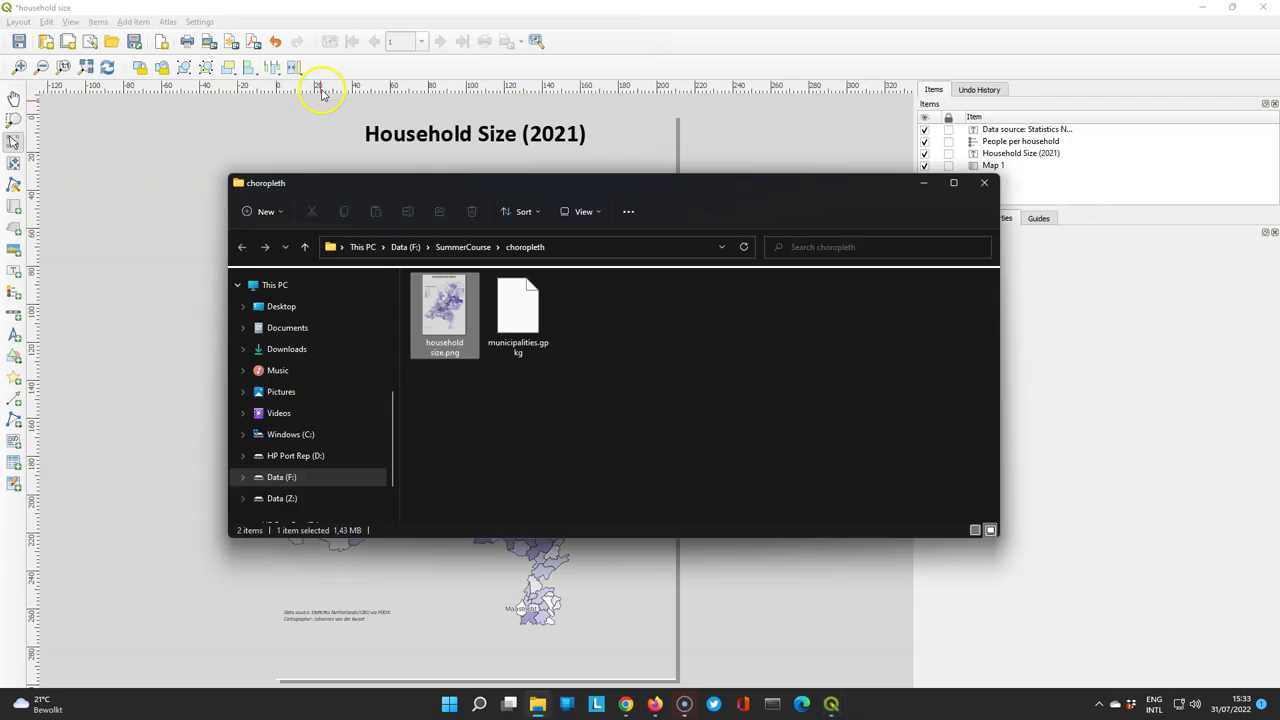
double_click(446, 312)
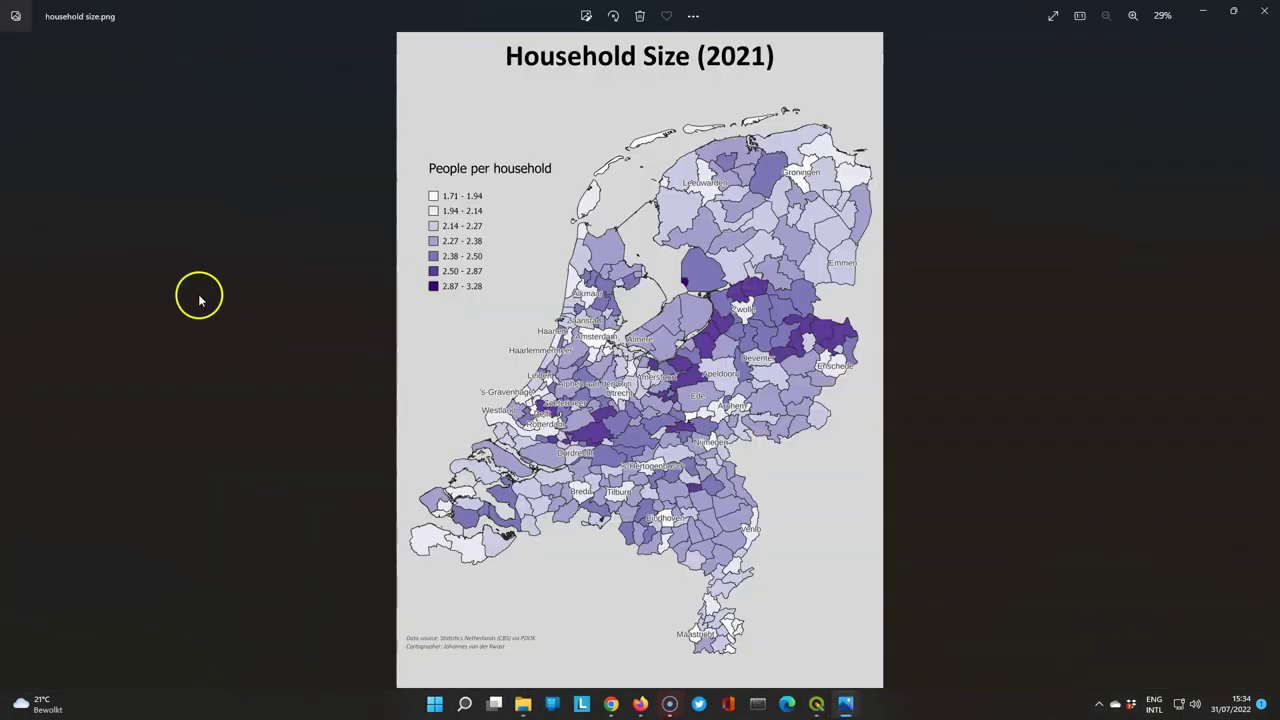